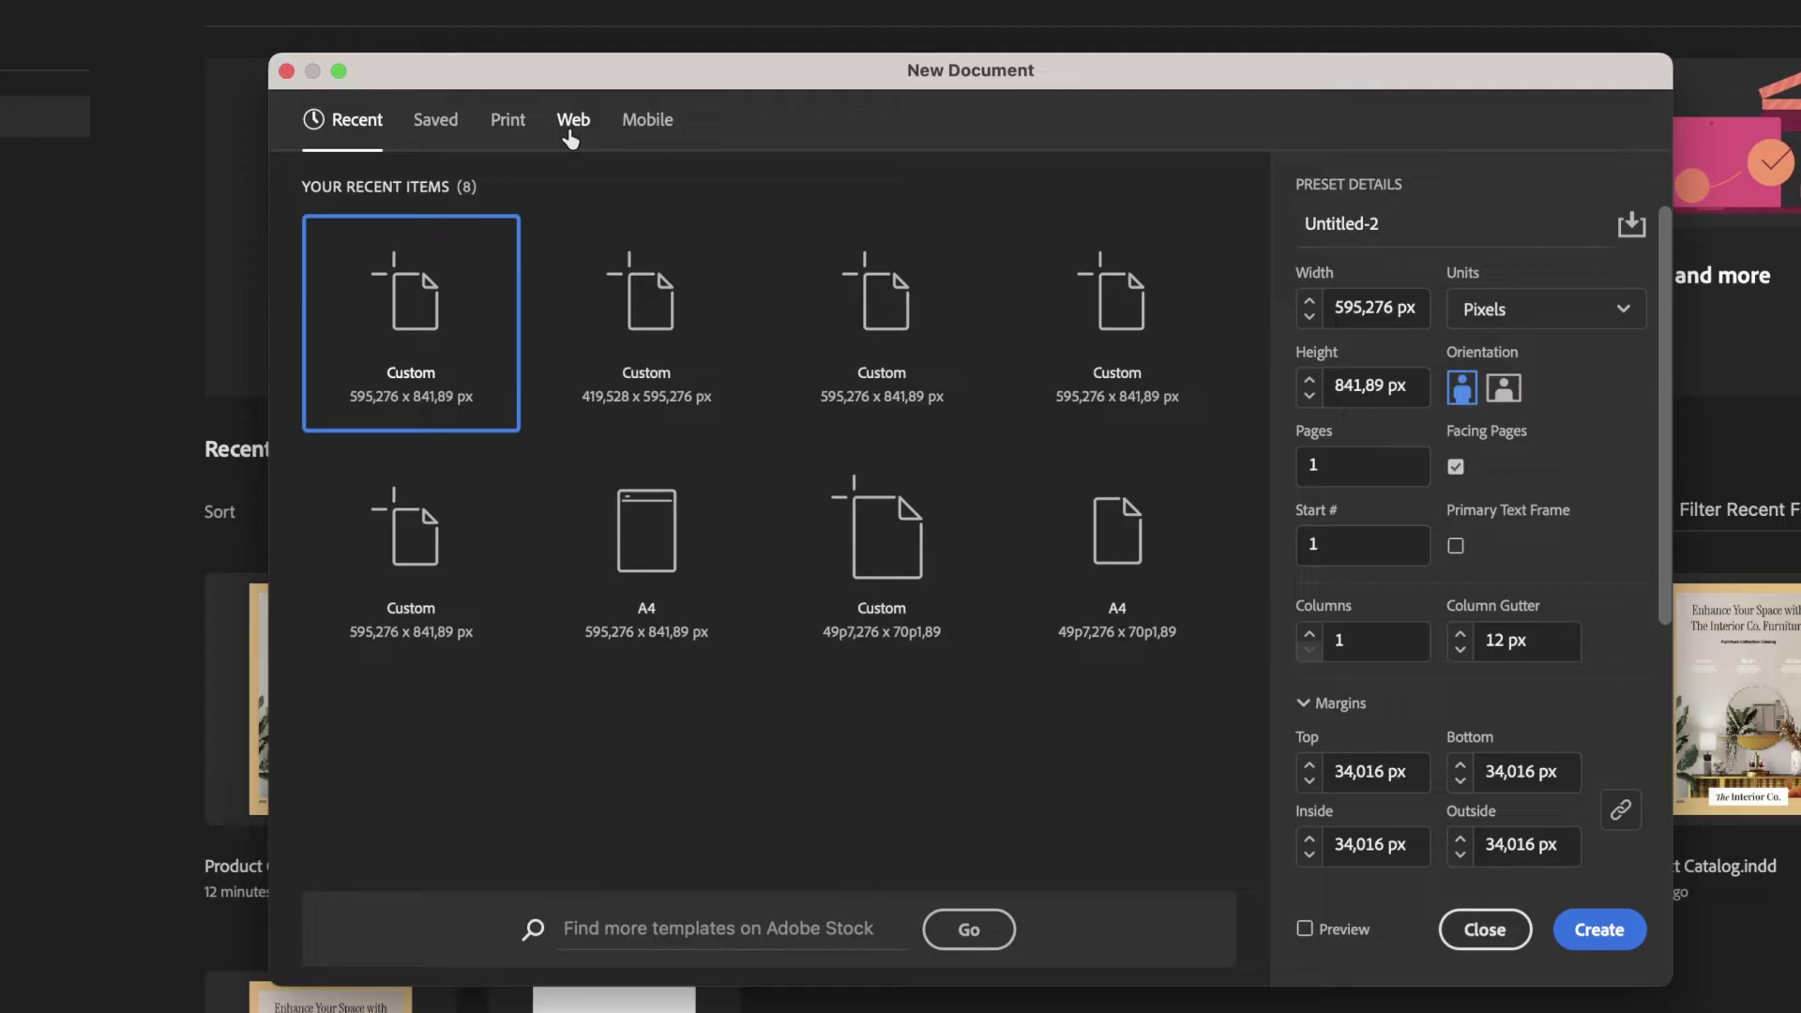
Choose the A4 web preset for the new document and set its units to millimeters.
click(570, 132)
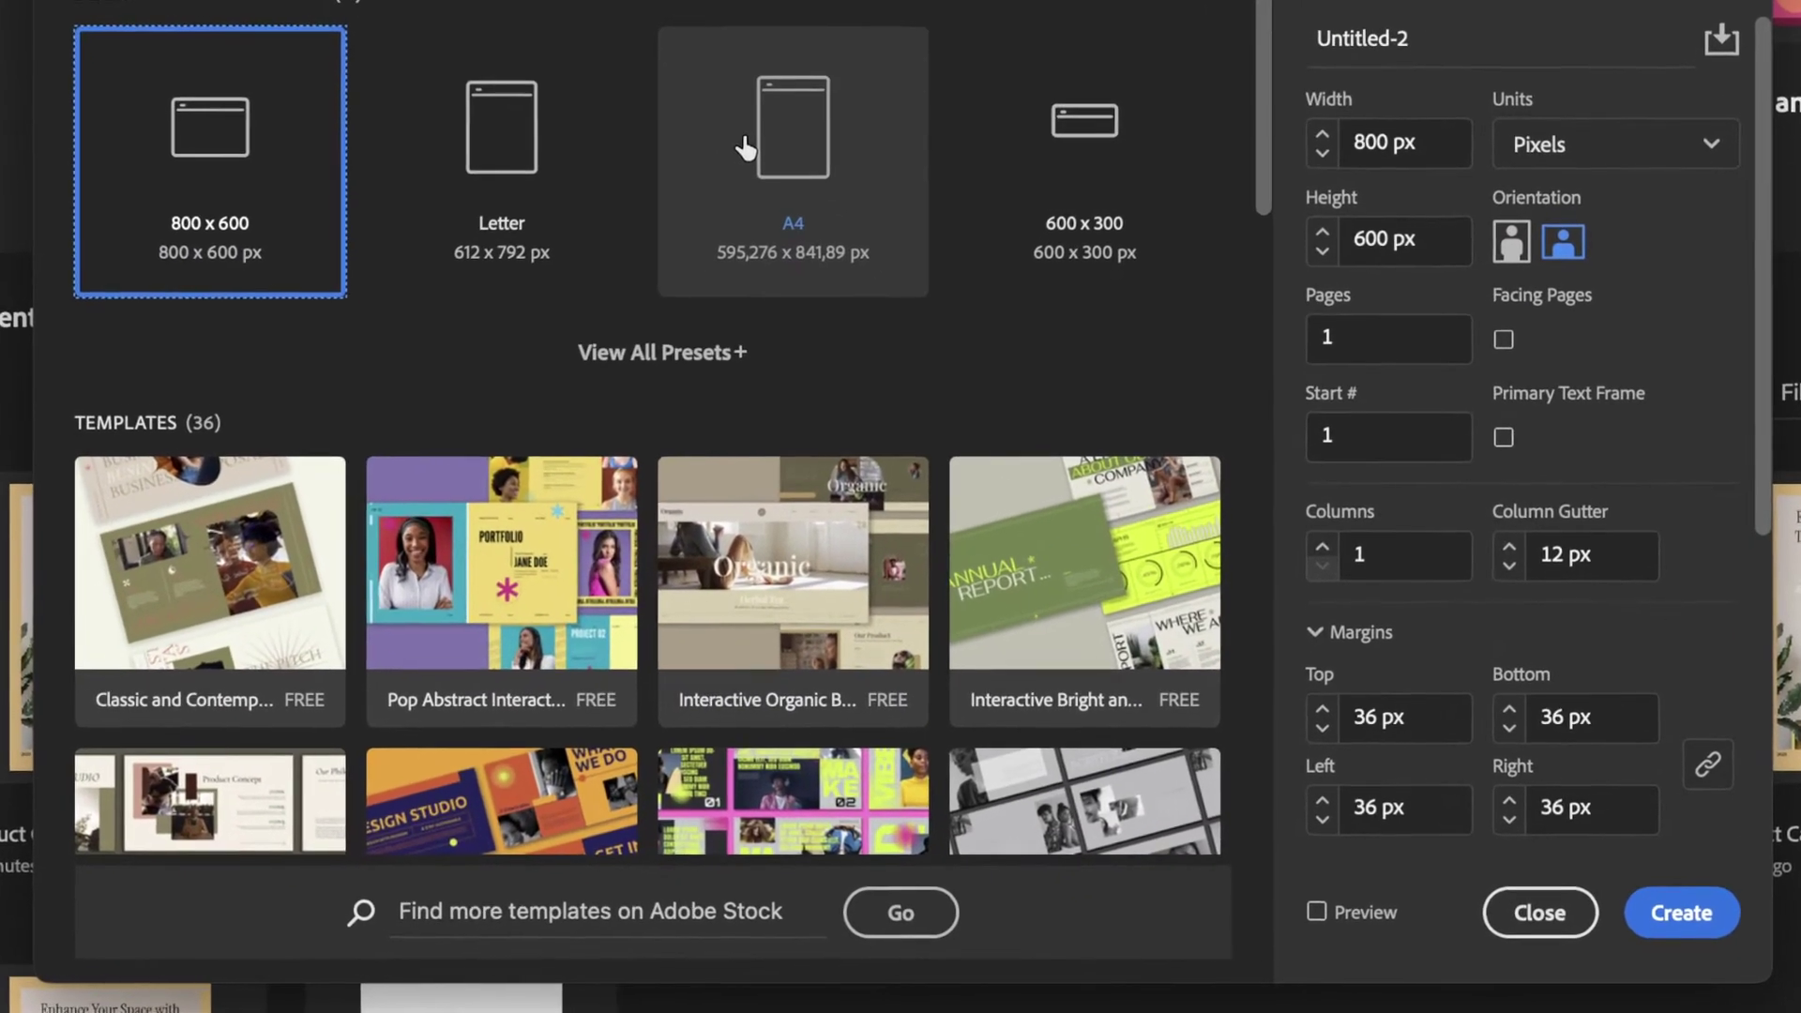
click(743, 147)
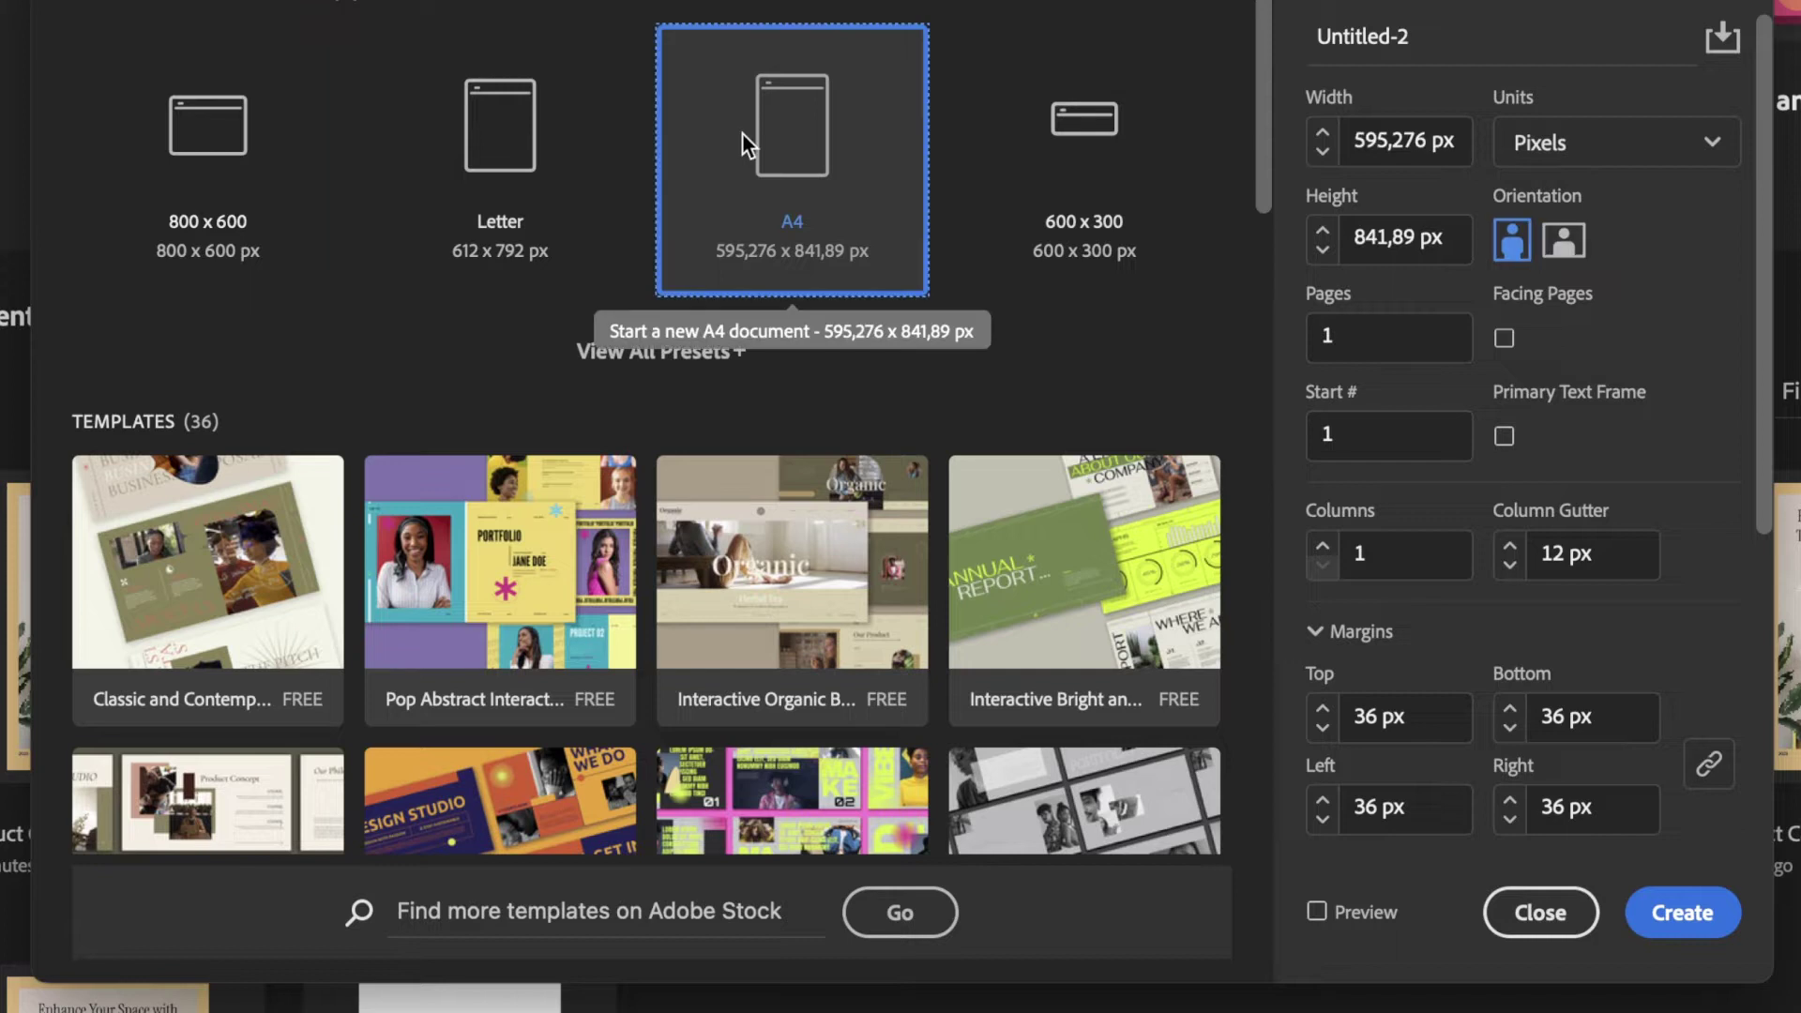
click(1632, 143)
click(1576, 293)
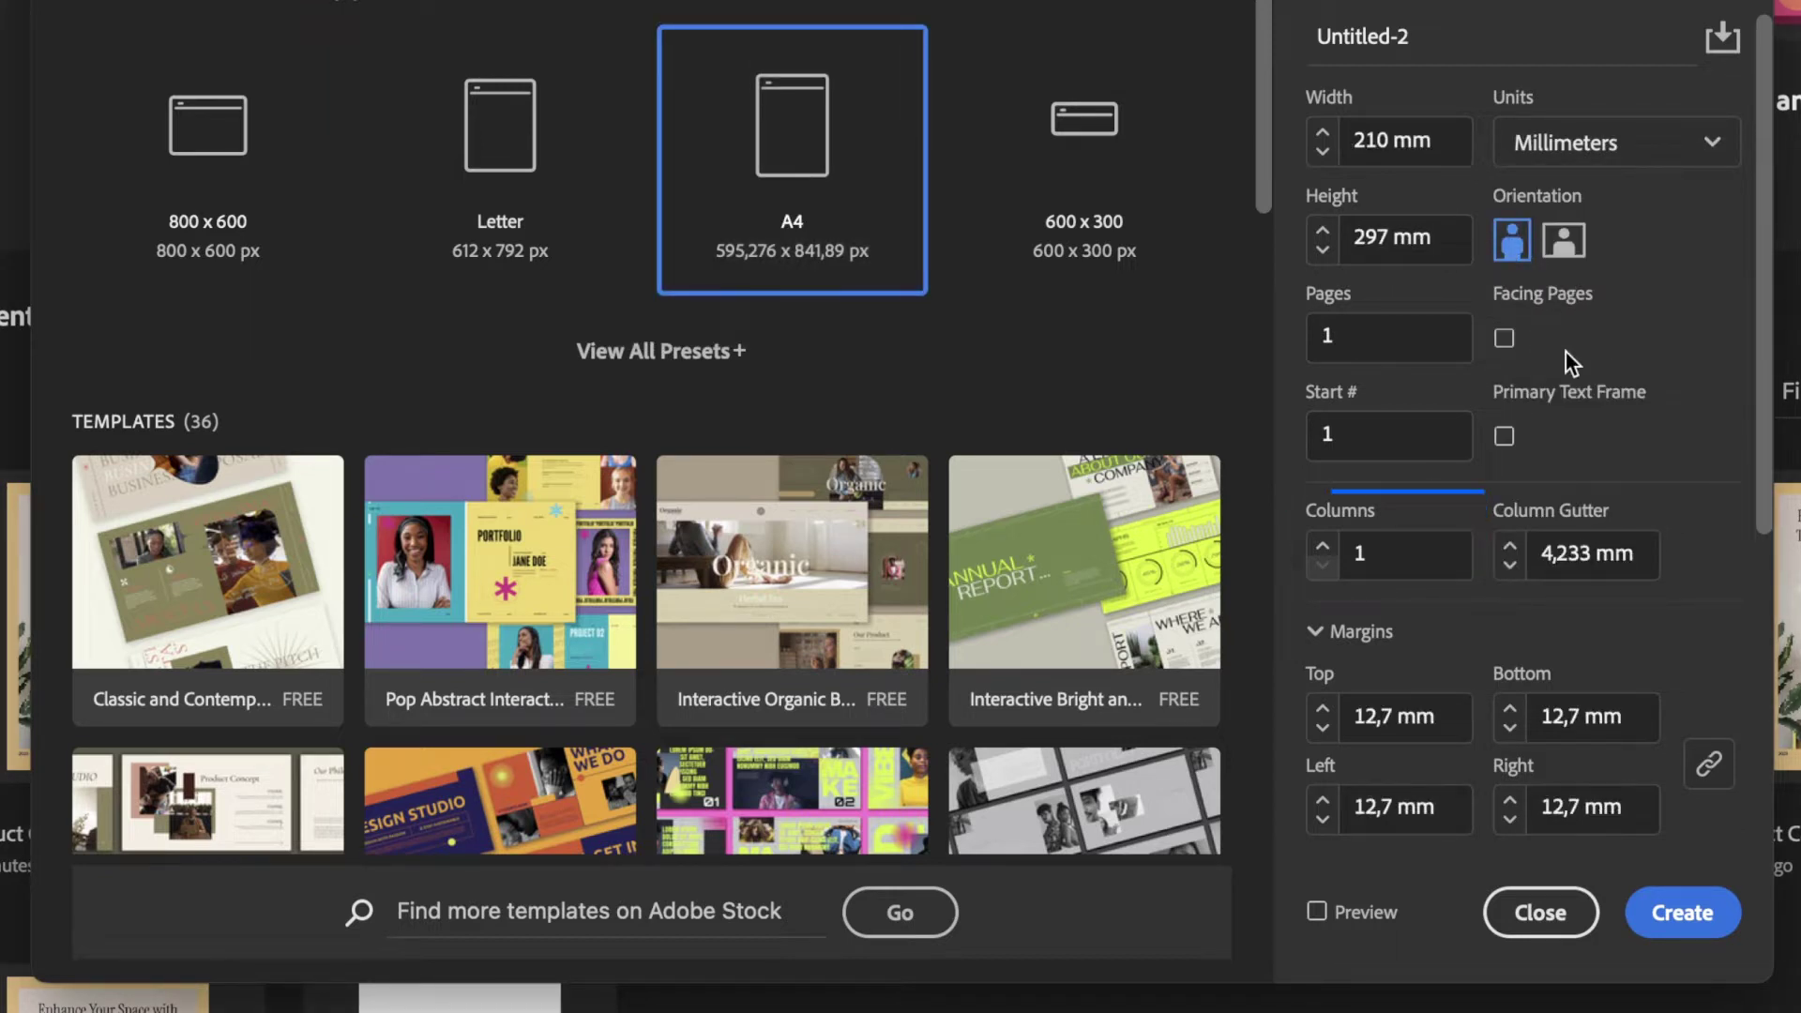
Set the top, bottom, left and right margins of the new document to 12 mm.
drag(1763, 270, 1754, 600)
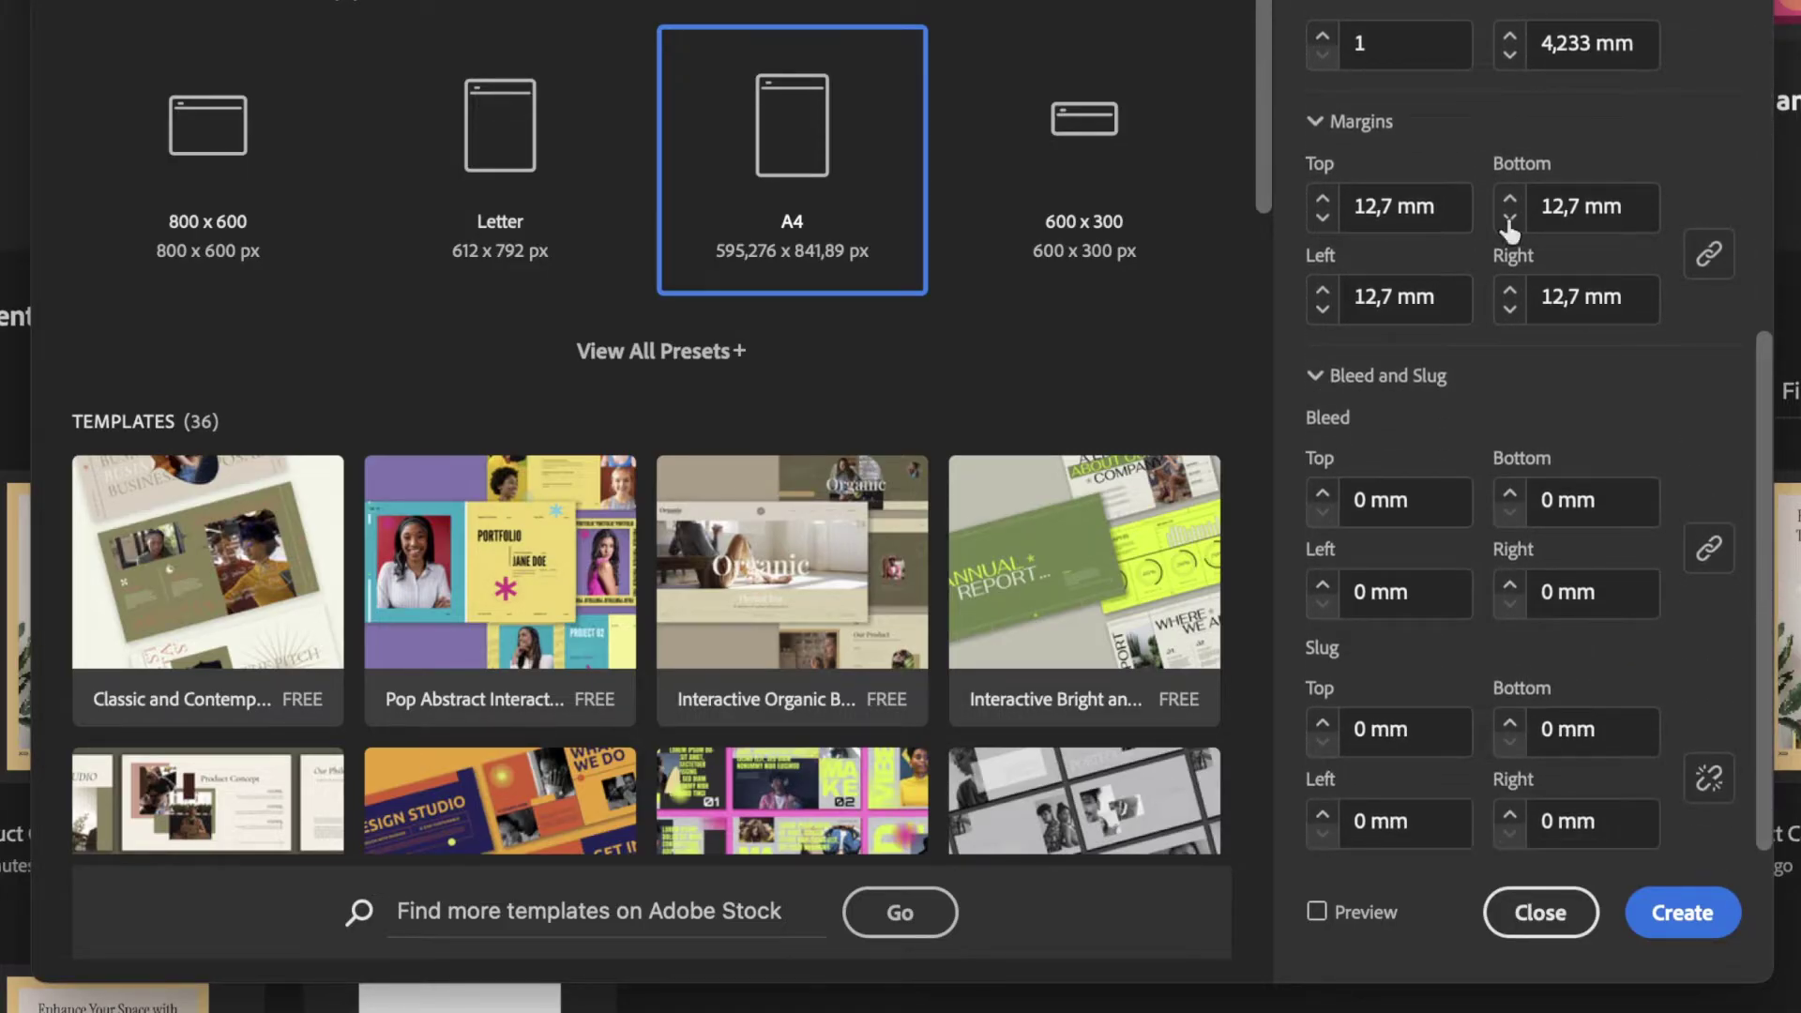
click(1389, 205)
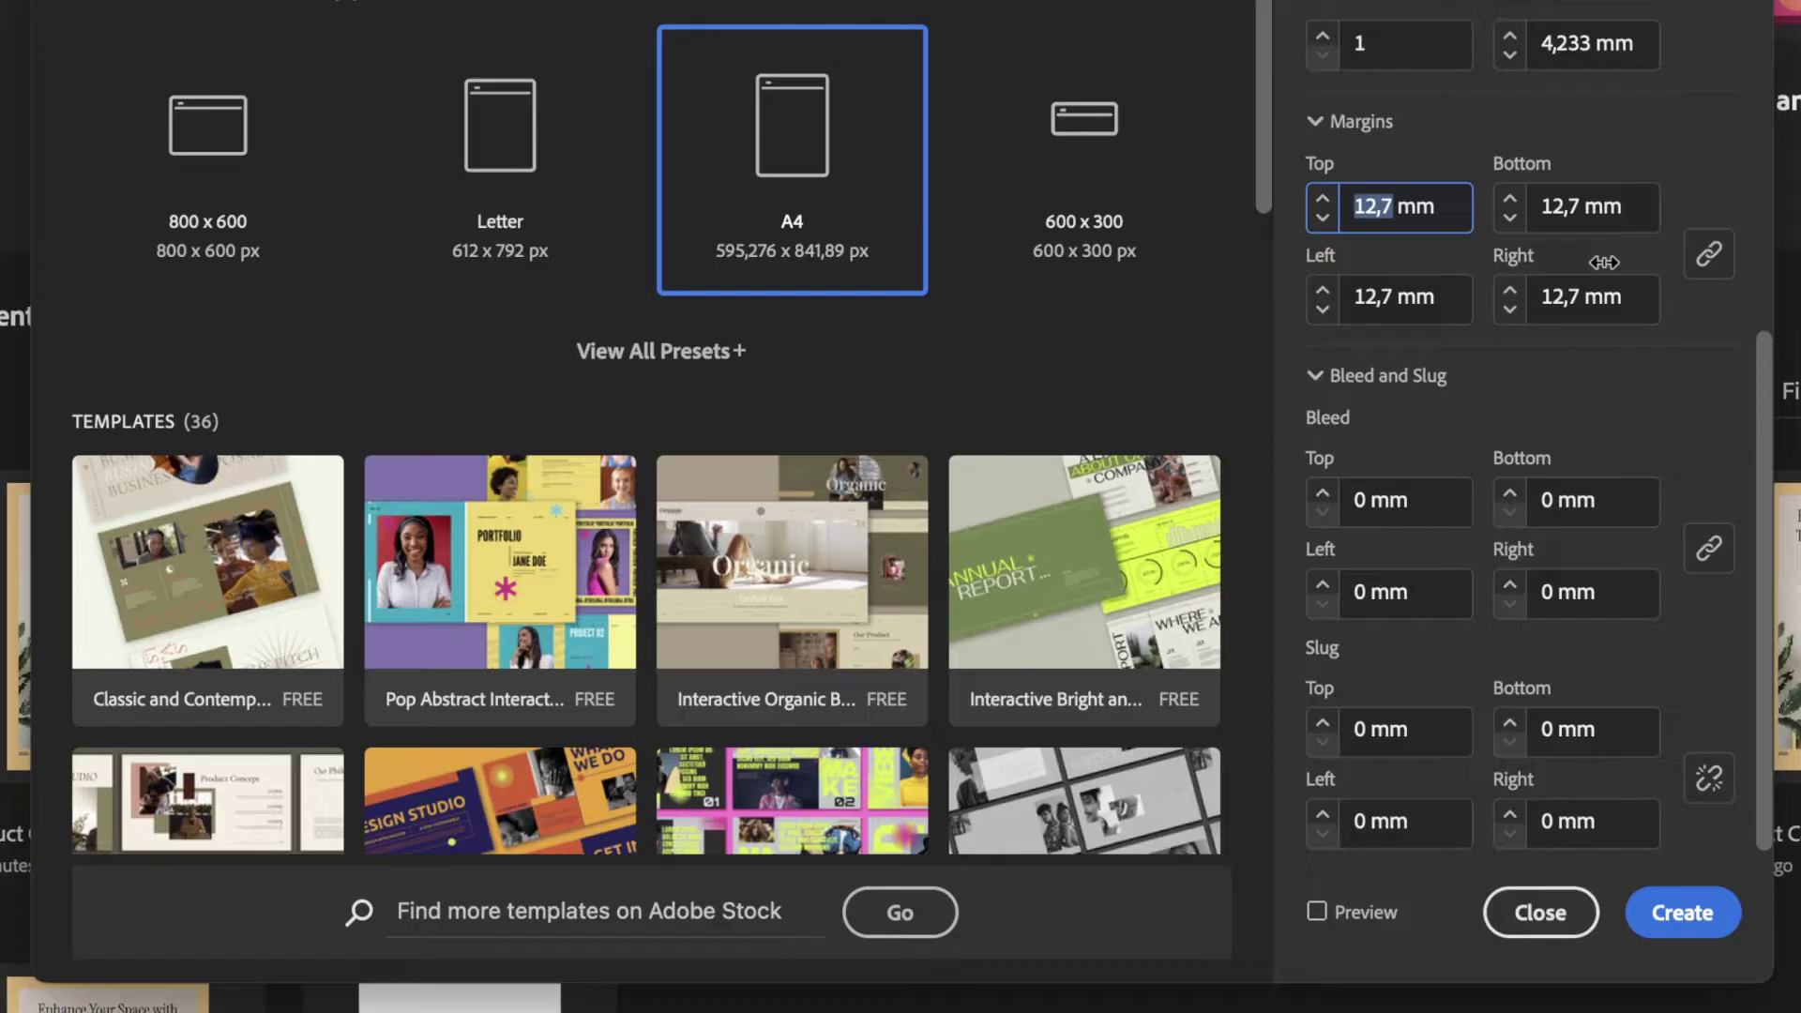
text(12)
click(1718, 191)
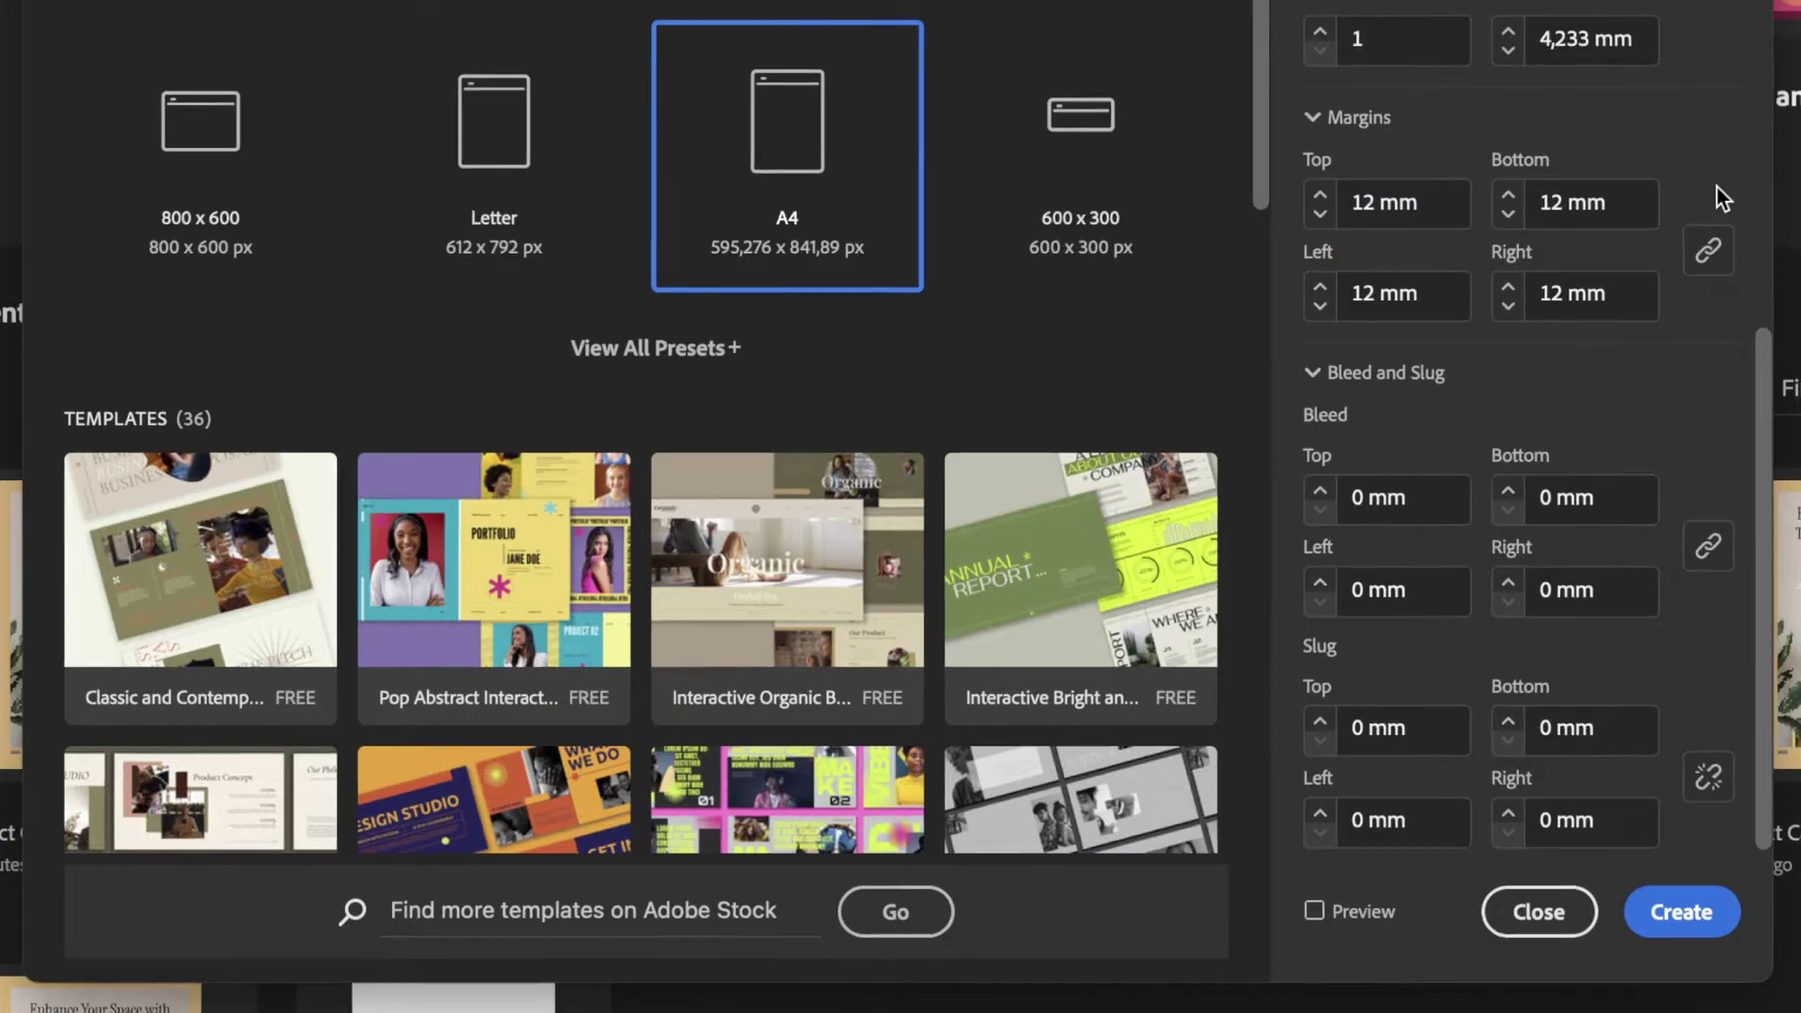
key(Tab)
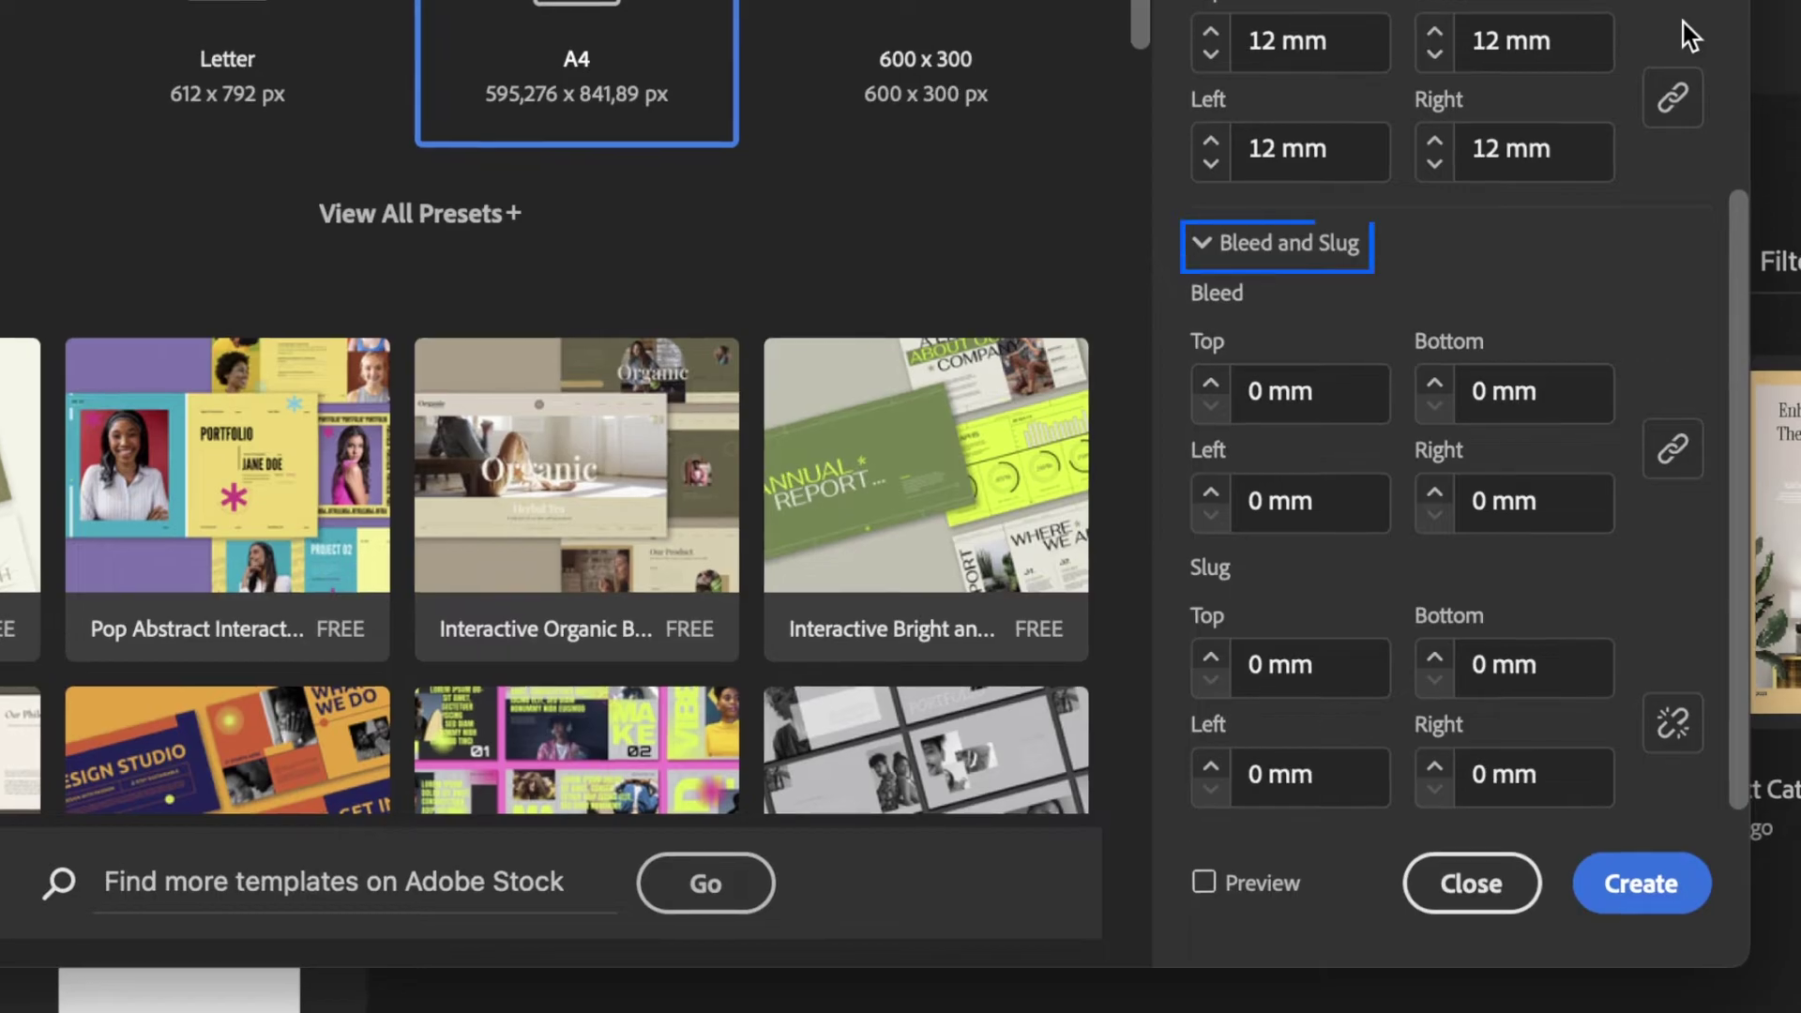
key(Tab)
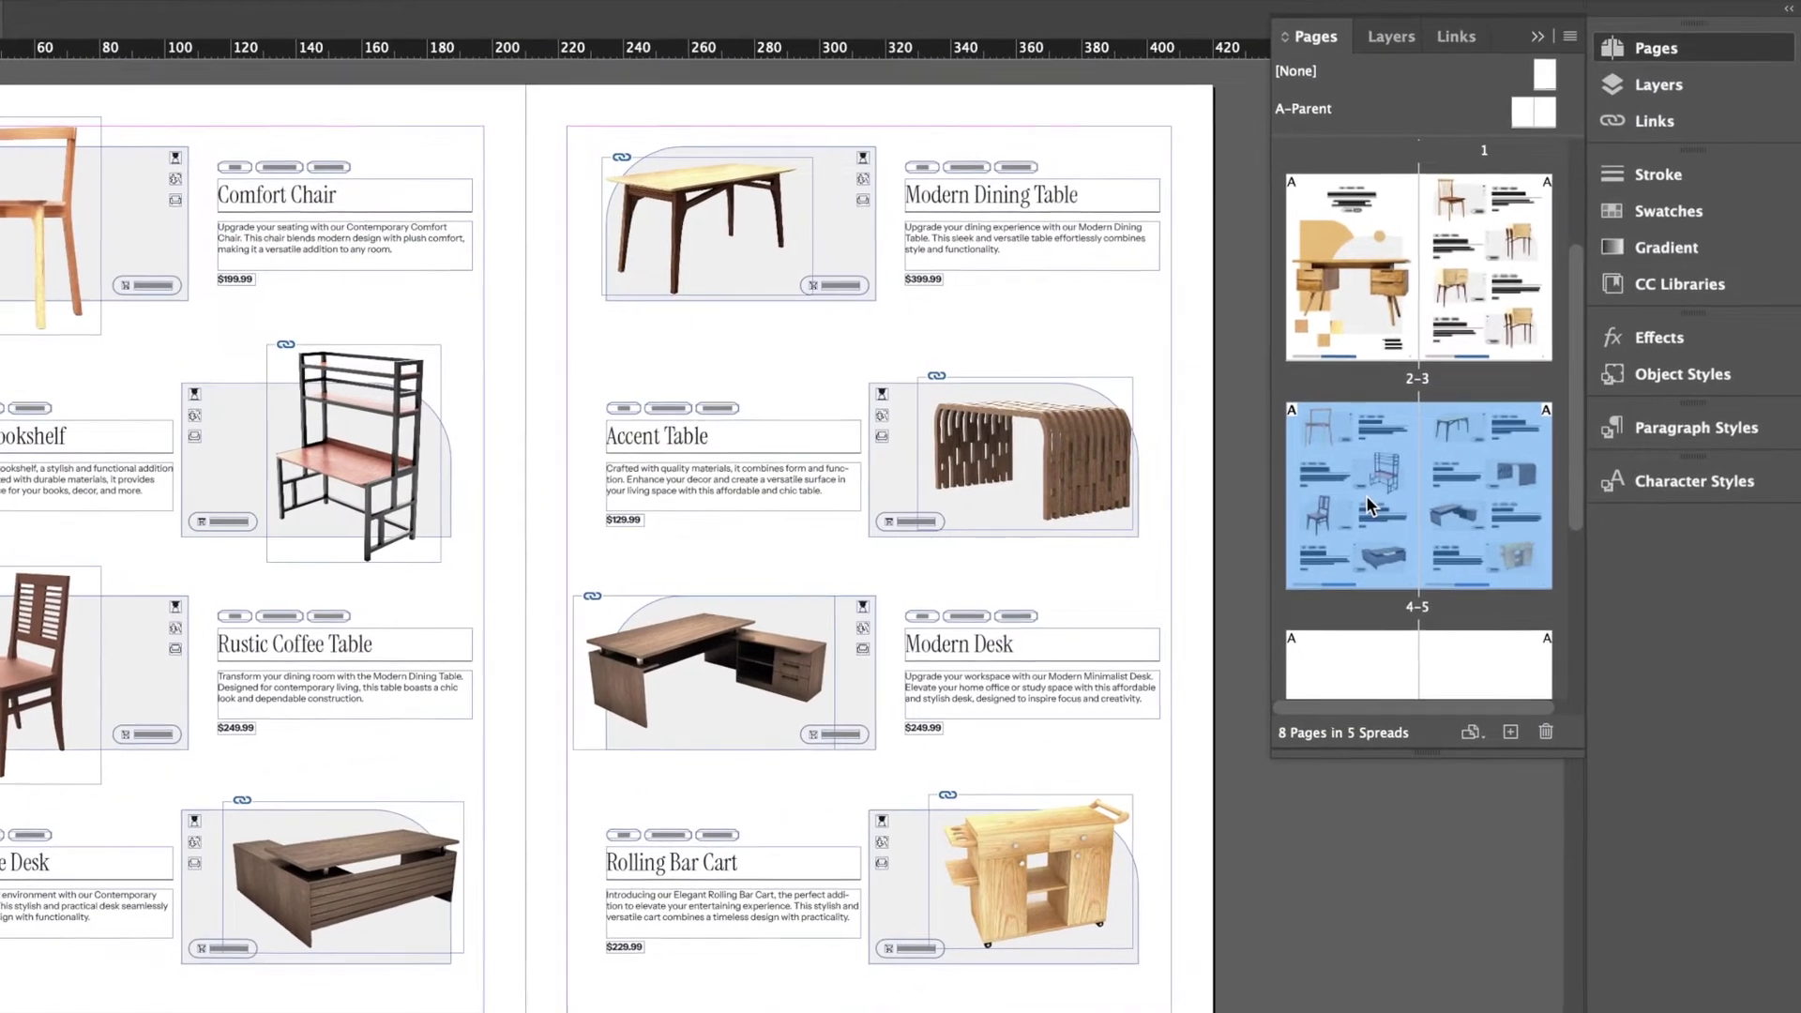
Duplicate the page 4–5 spread and place the copy directly after it.
drag(1449, 505, 1366, 645)
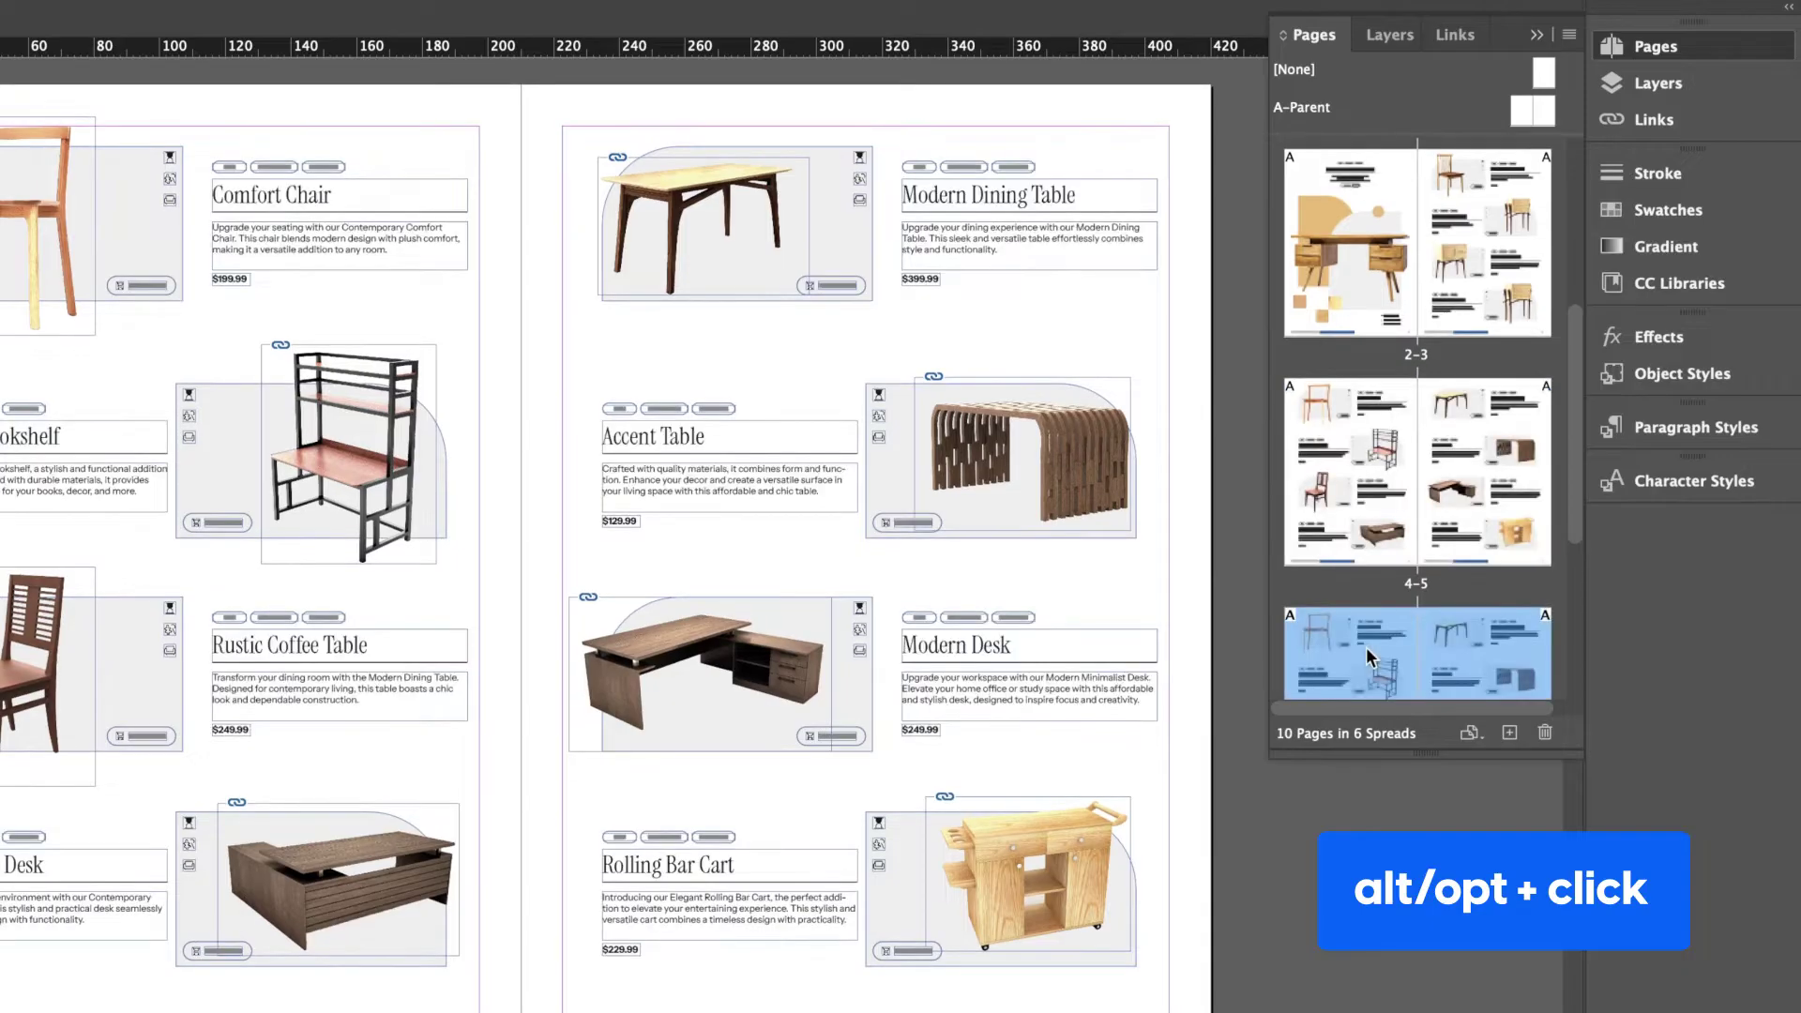
scroll(1567, 487, down, 3)
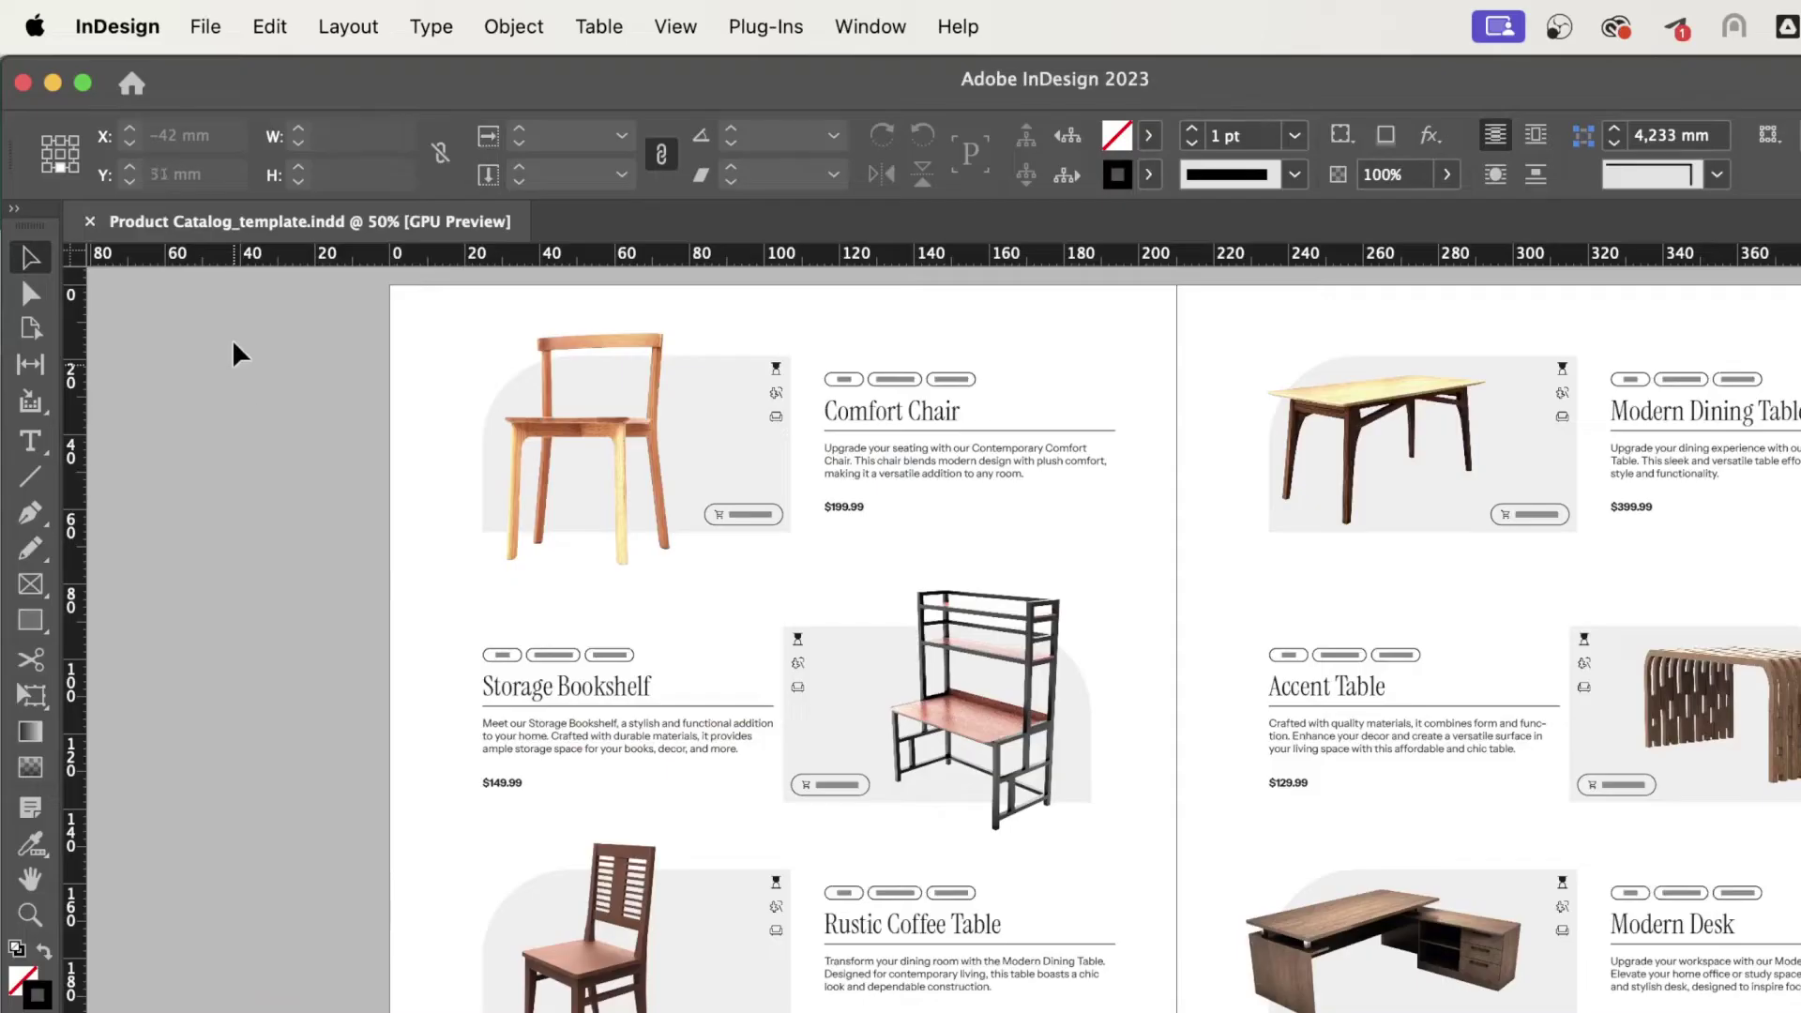
Save the catalog as Product Catalog_template in the InDesign 2023 template format.
click(205, 26)
click(377, 295)
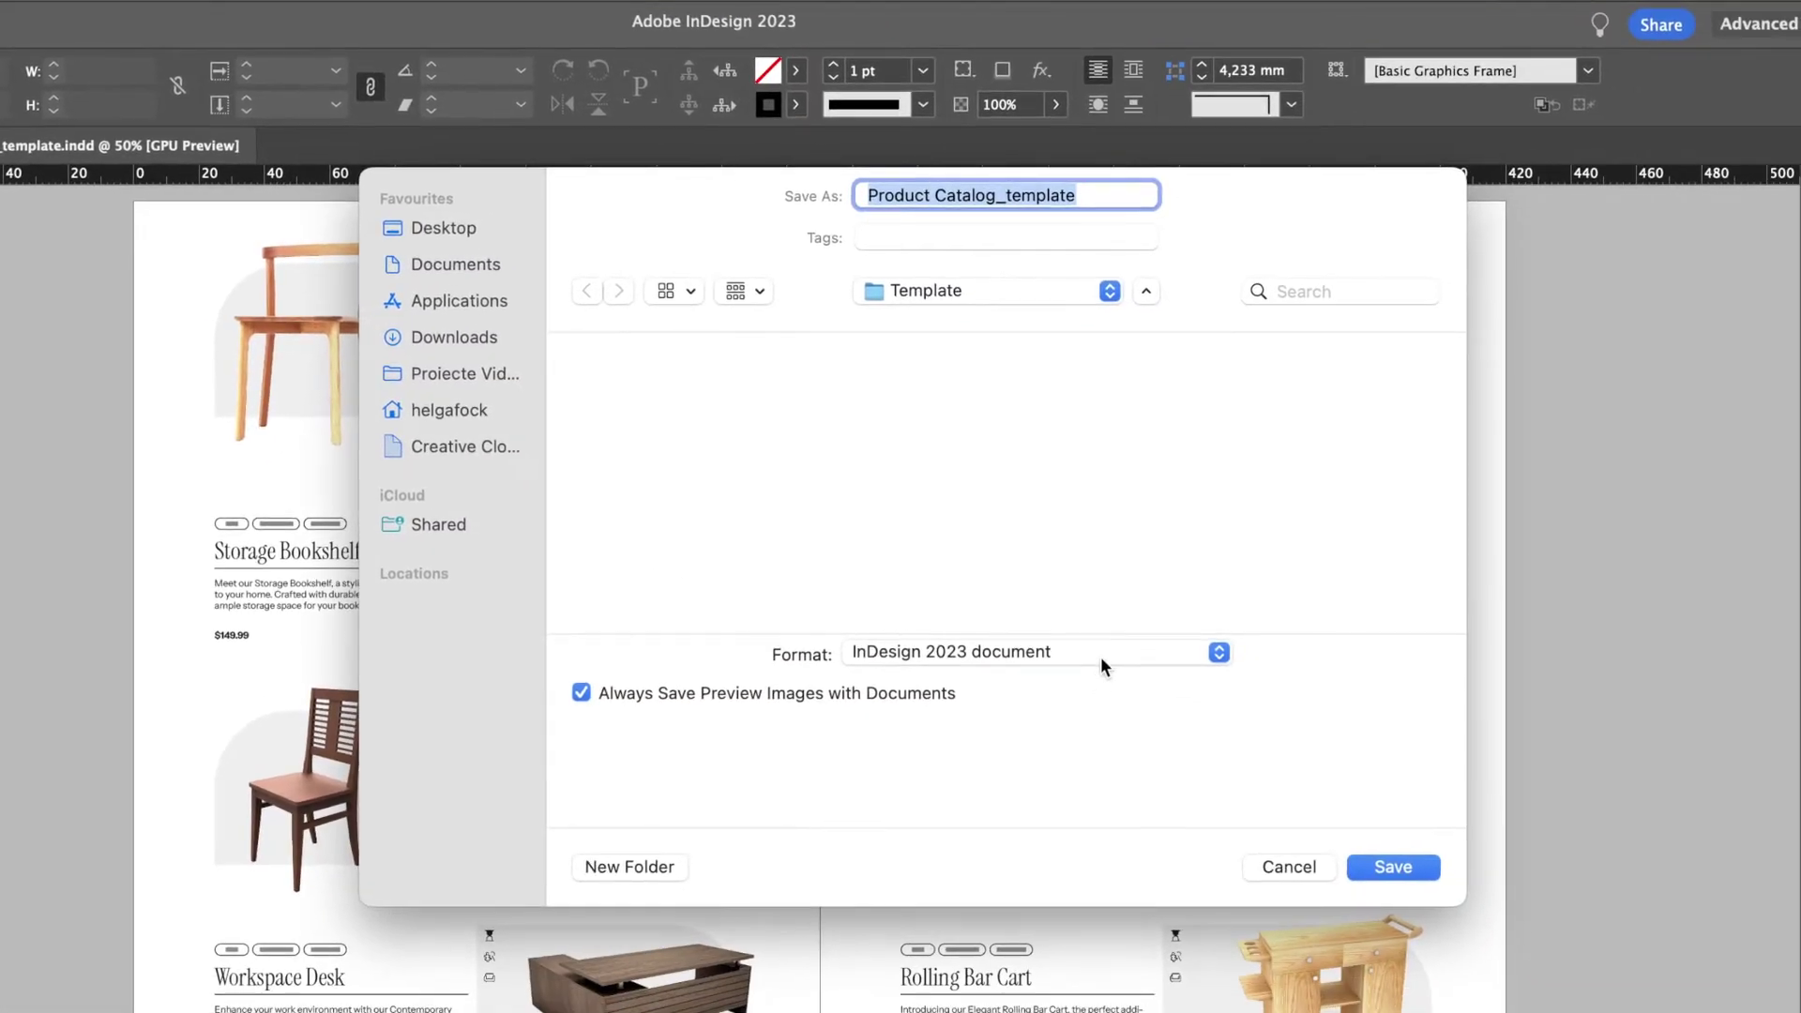
click(1100, 657)
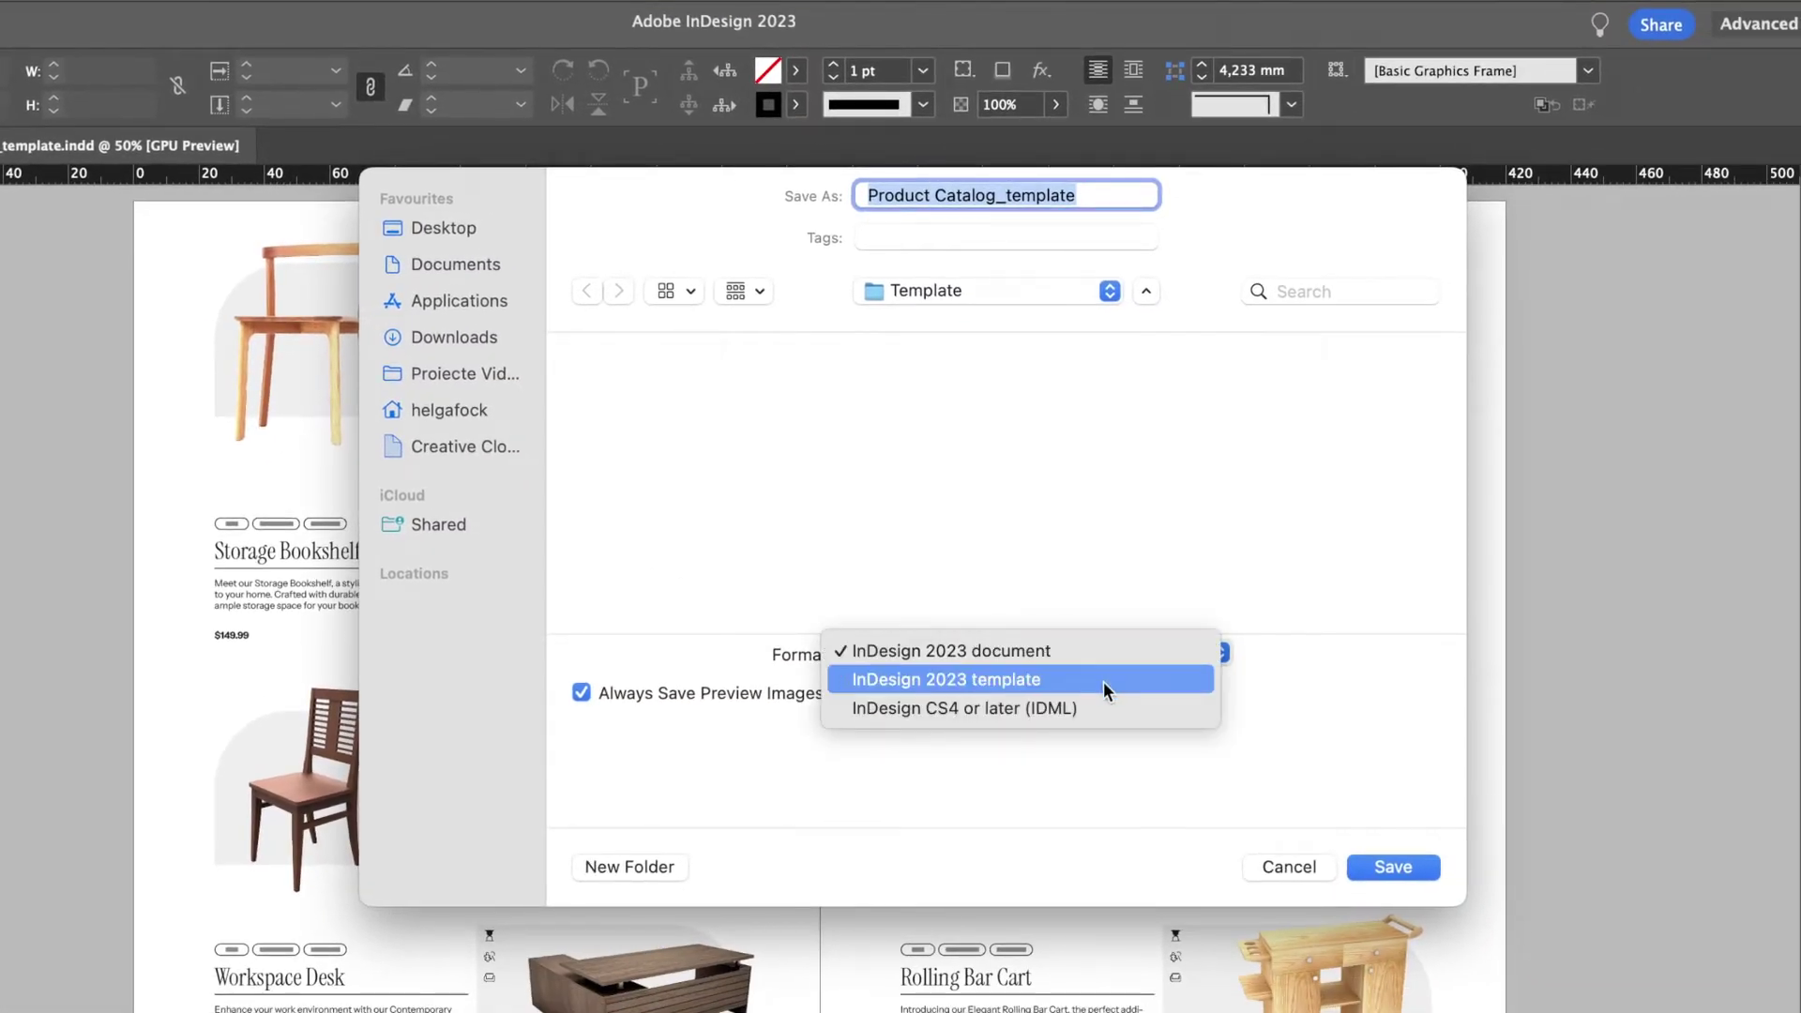
click(1103, 681)
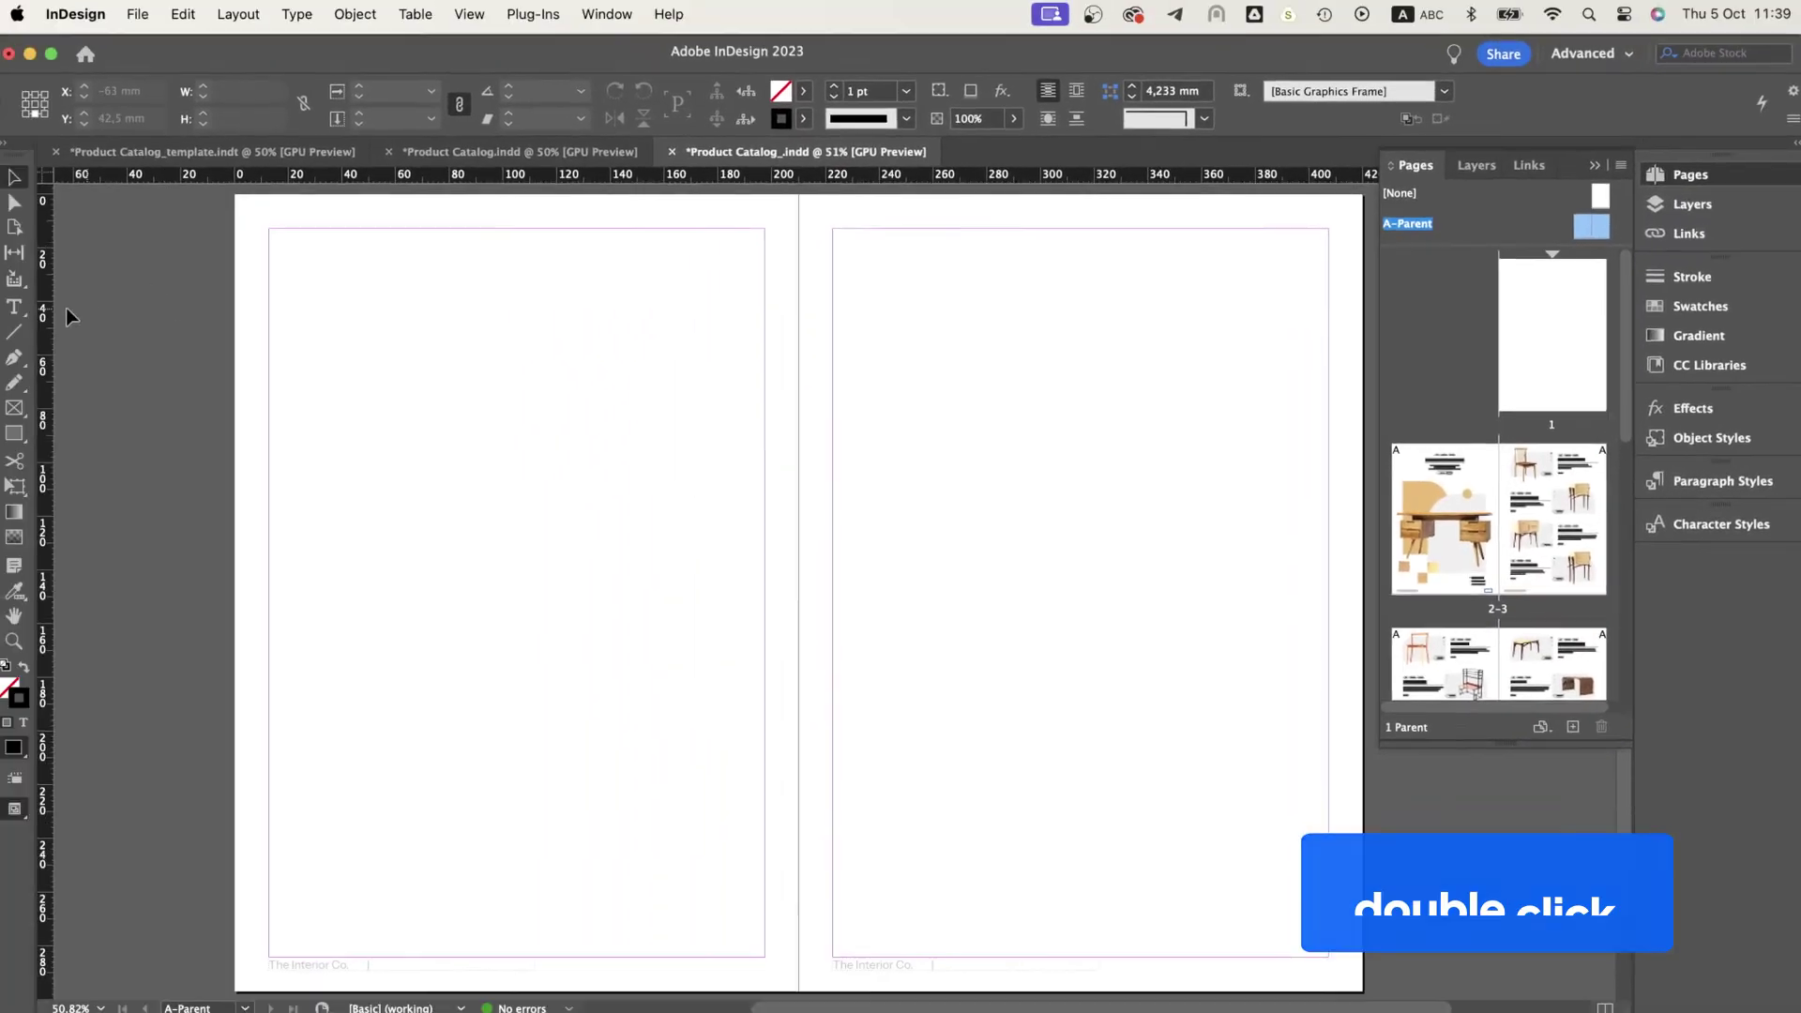
On A-Parent, add a text frame about 24 × 8.2 mm at the left page's lower-right margin corner and insert the Current Page Number marker.
click(18, 307)
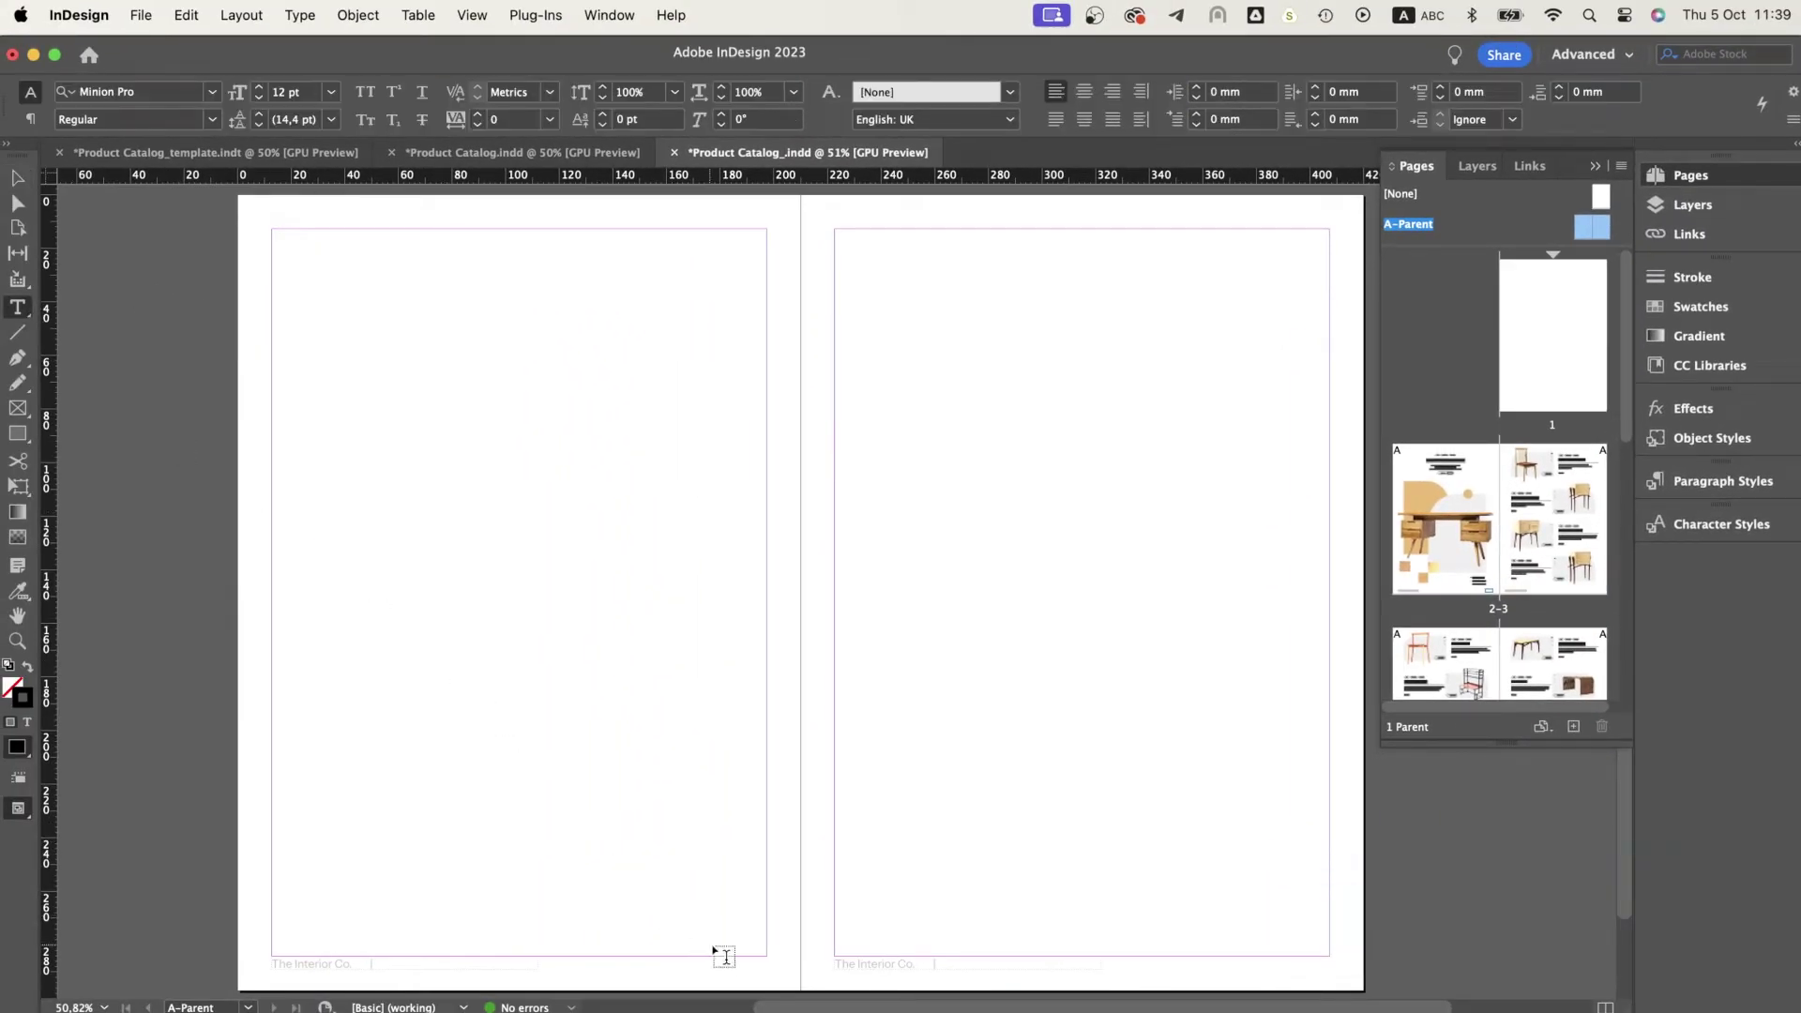
drag(720, 957, 779, 978)
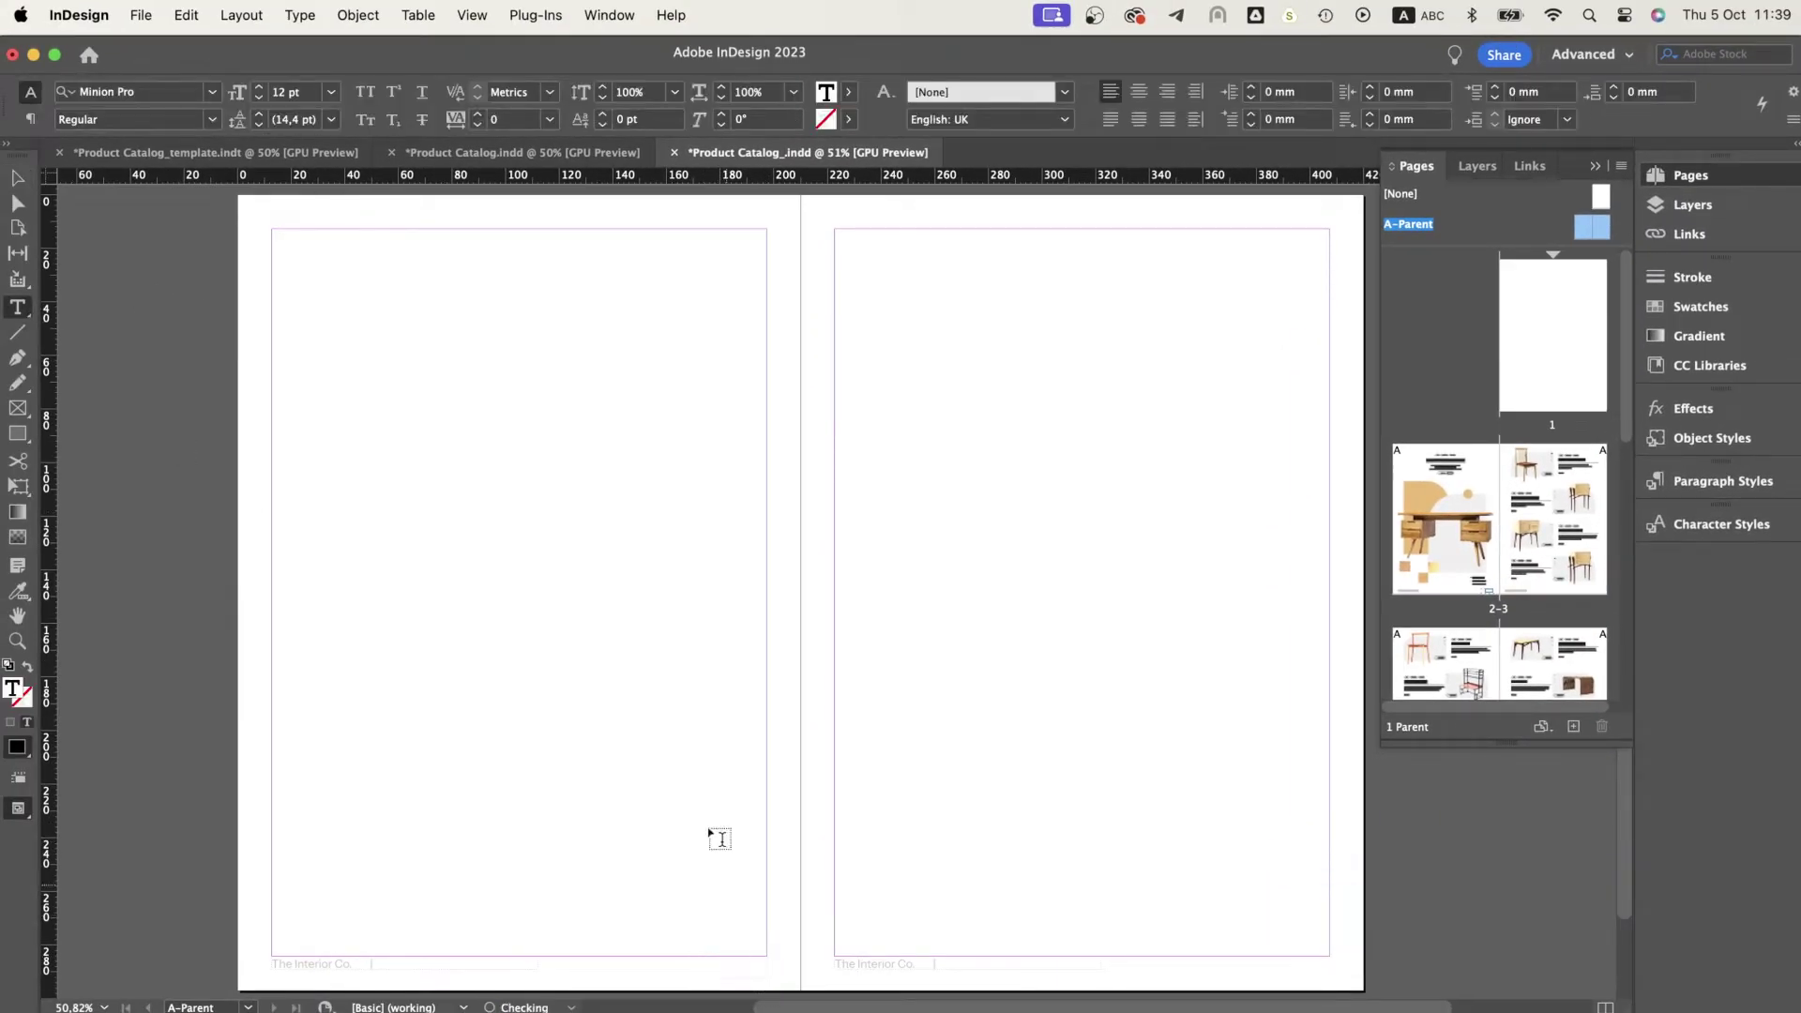
click(300, 15)
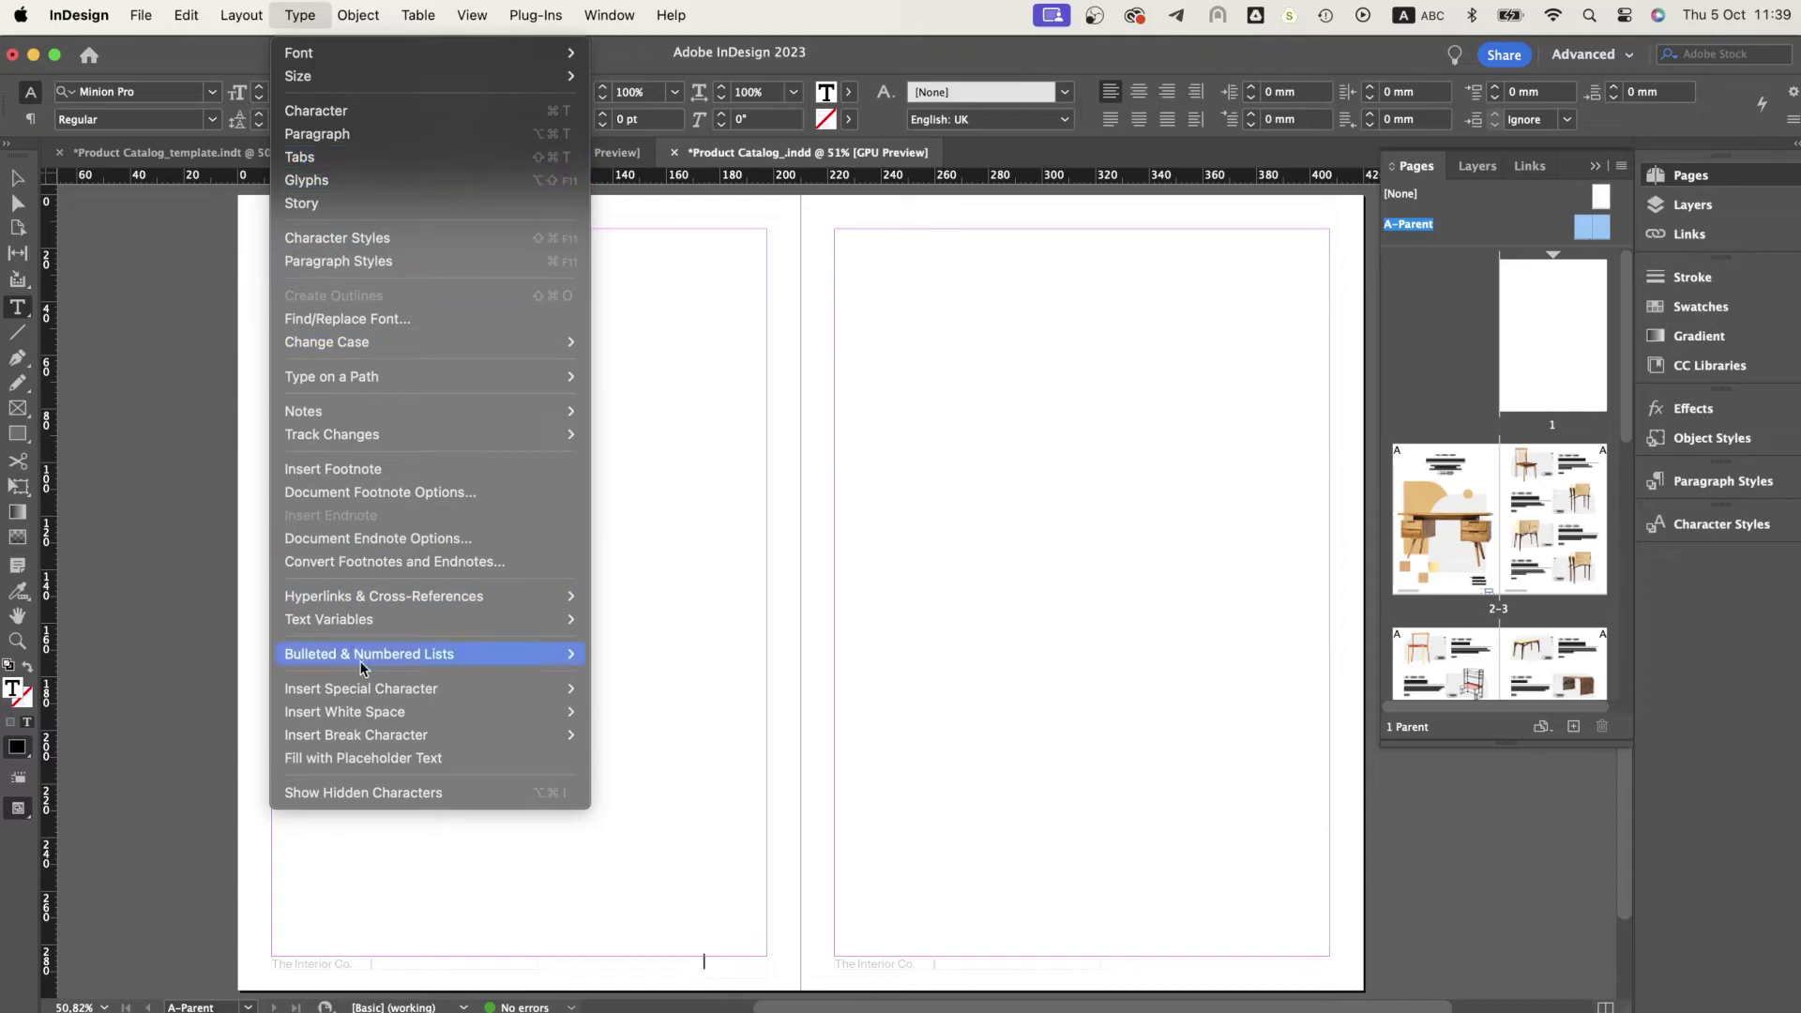
mouse_move(374, 694)
mouse_move(655, 711)
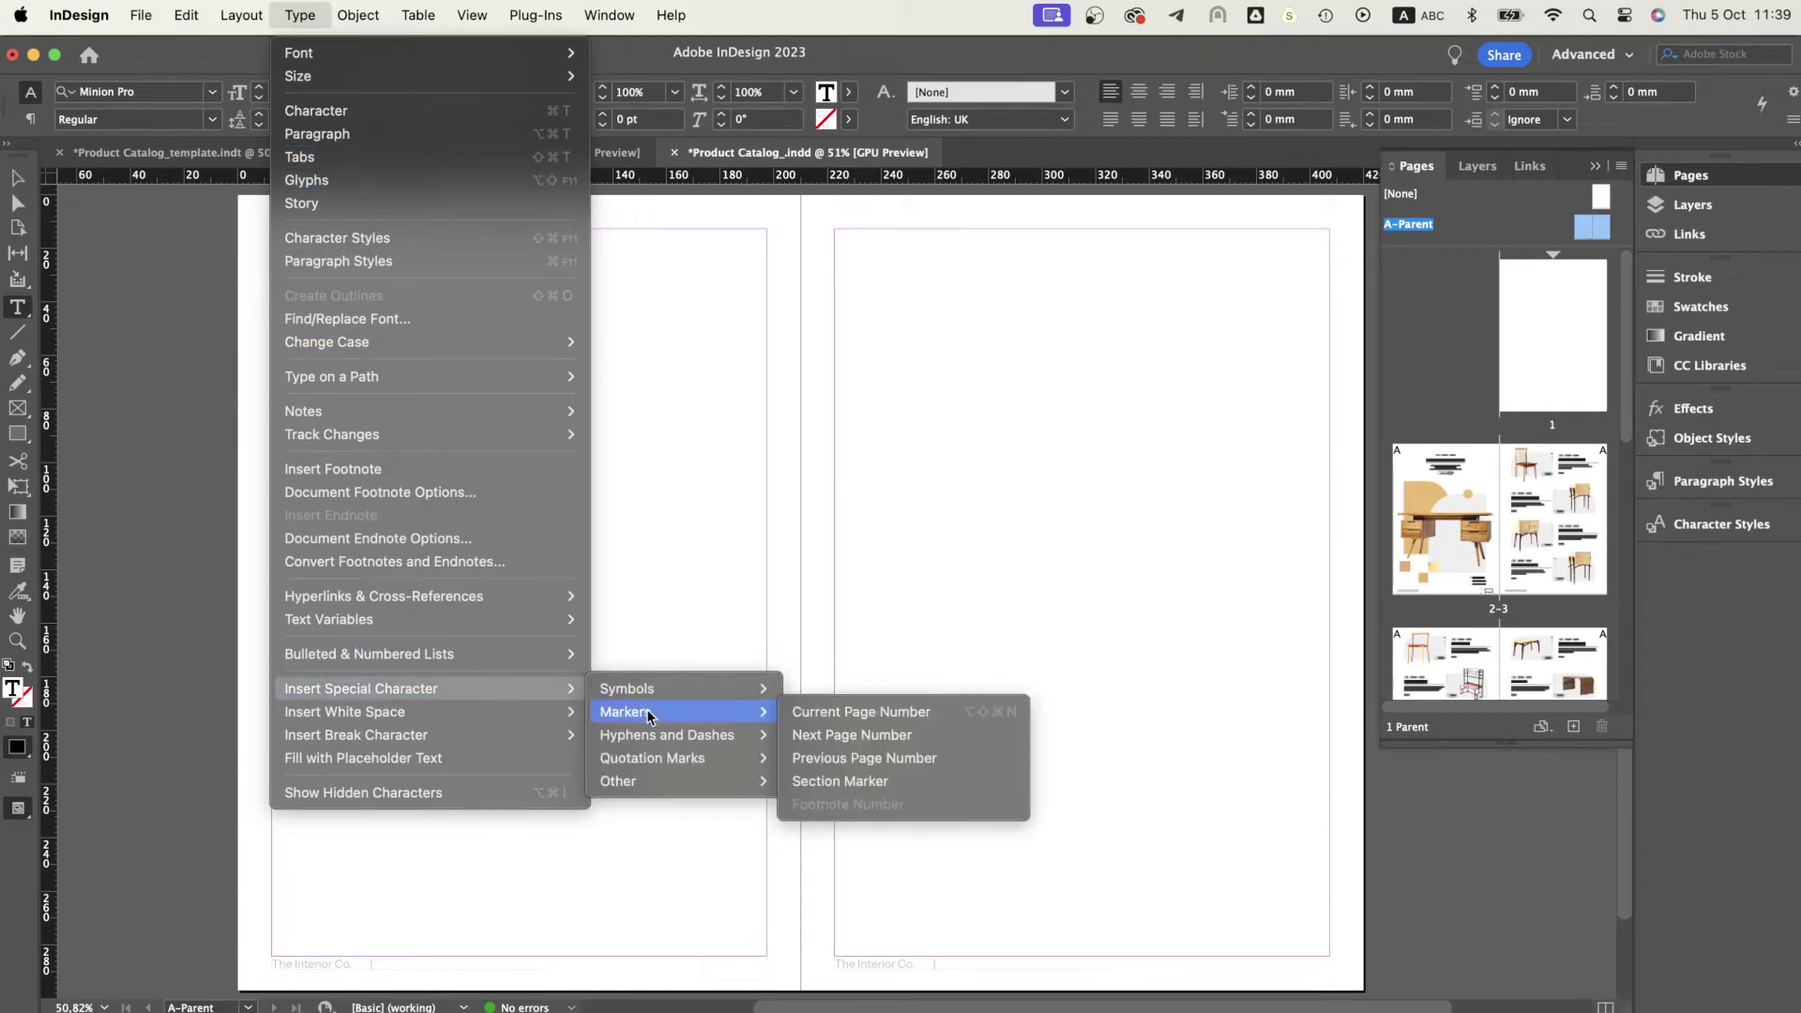
click(812, 717)
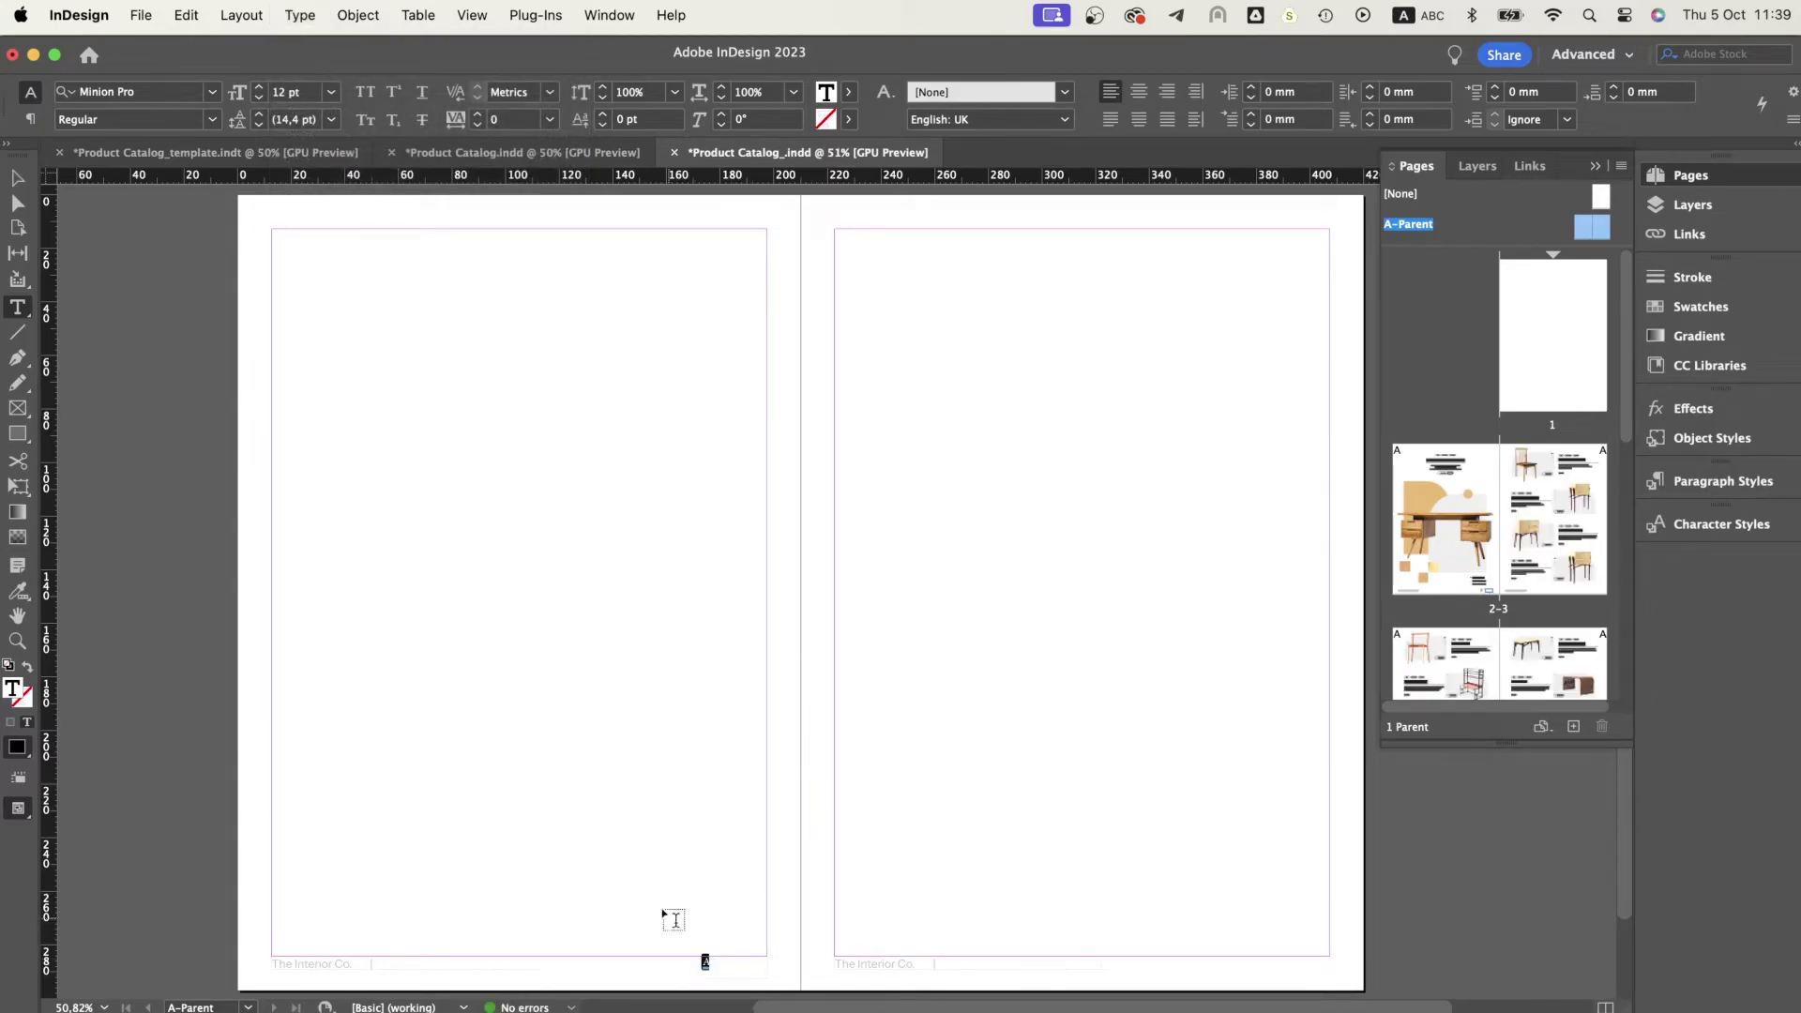
Format the page number marker in right-aligned Instrument Sans Regular and copy its frame to the same corner of the right parent page.
click(143, 92)
text(instrument)
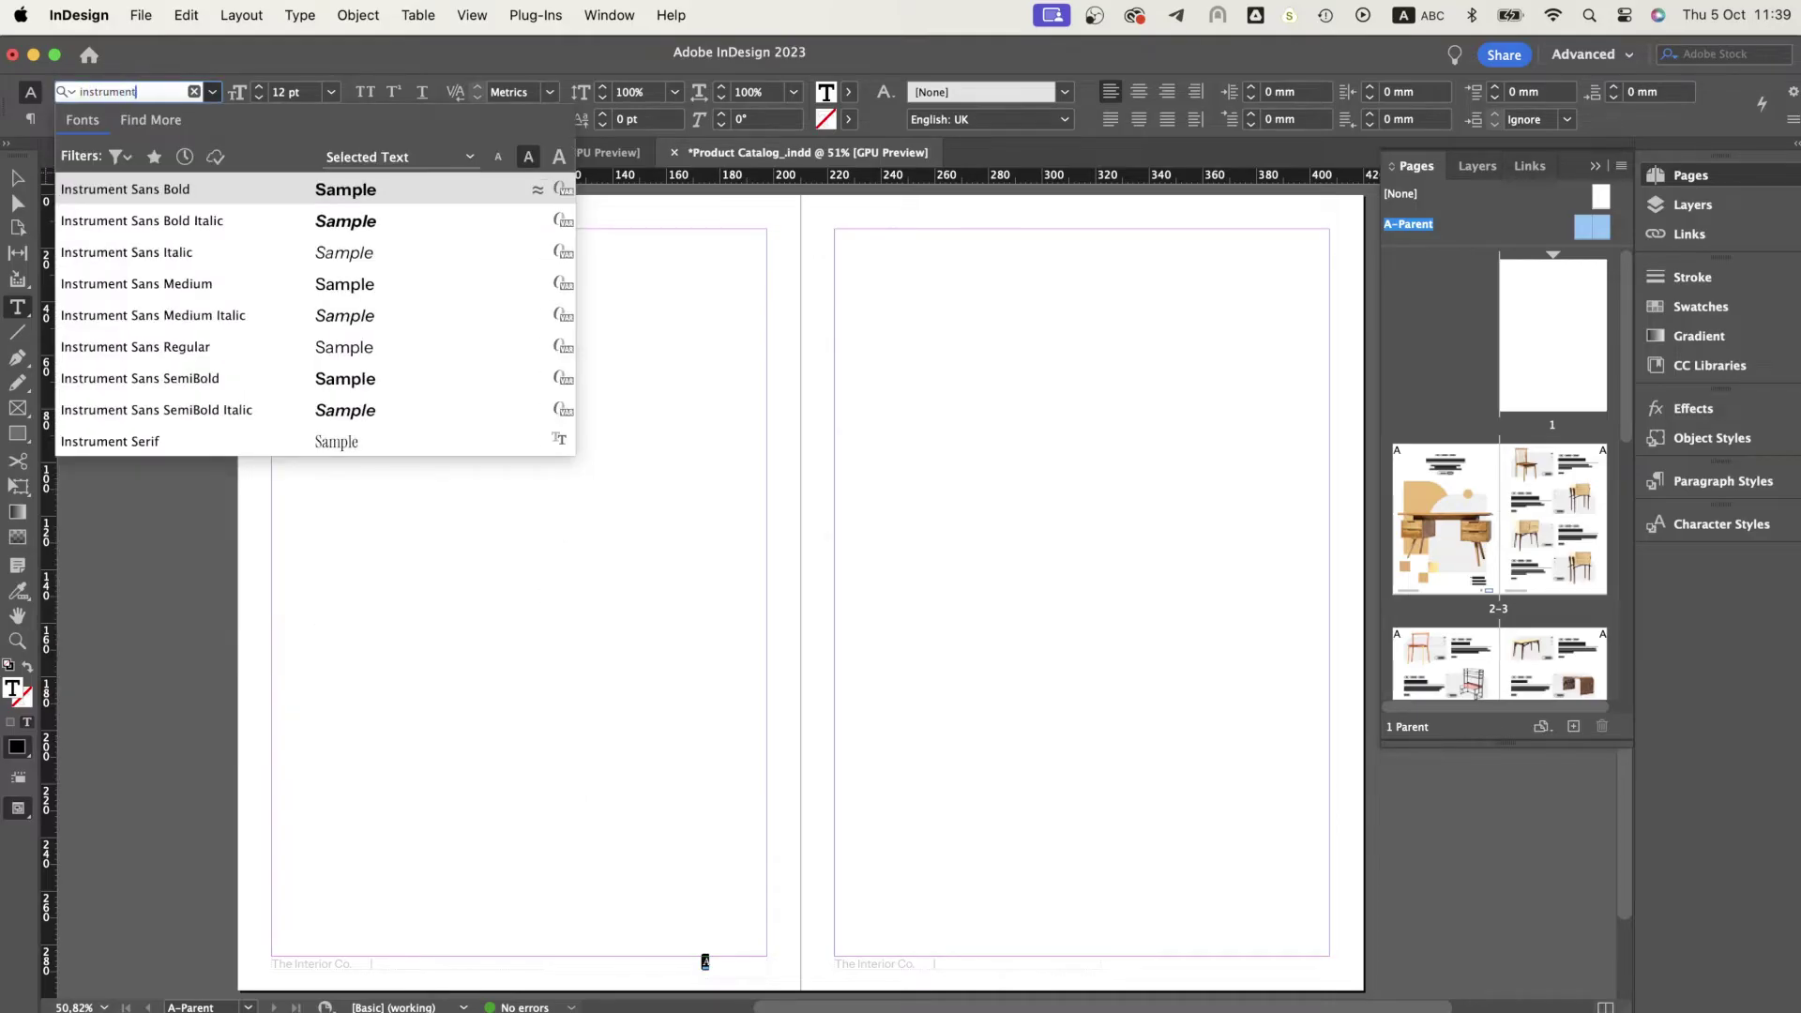
click(166, 346)
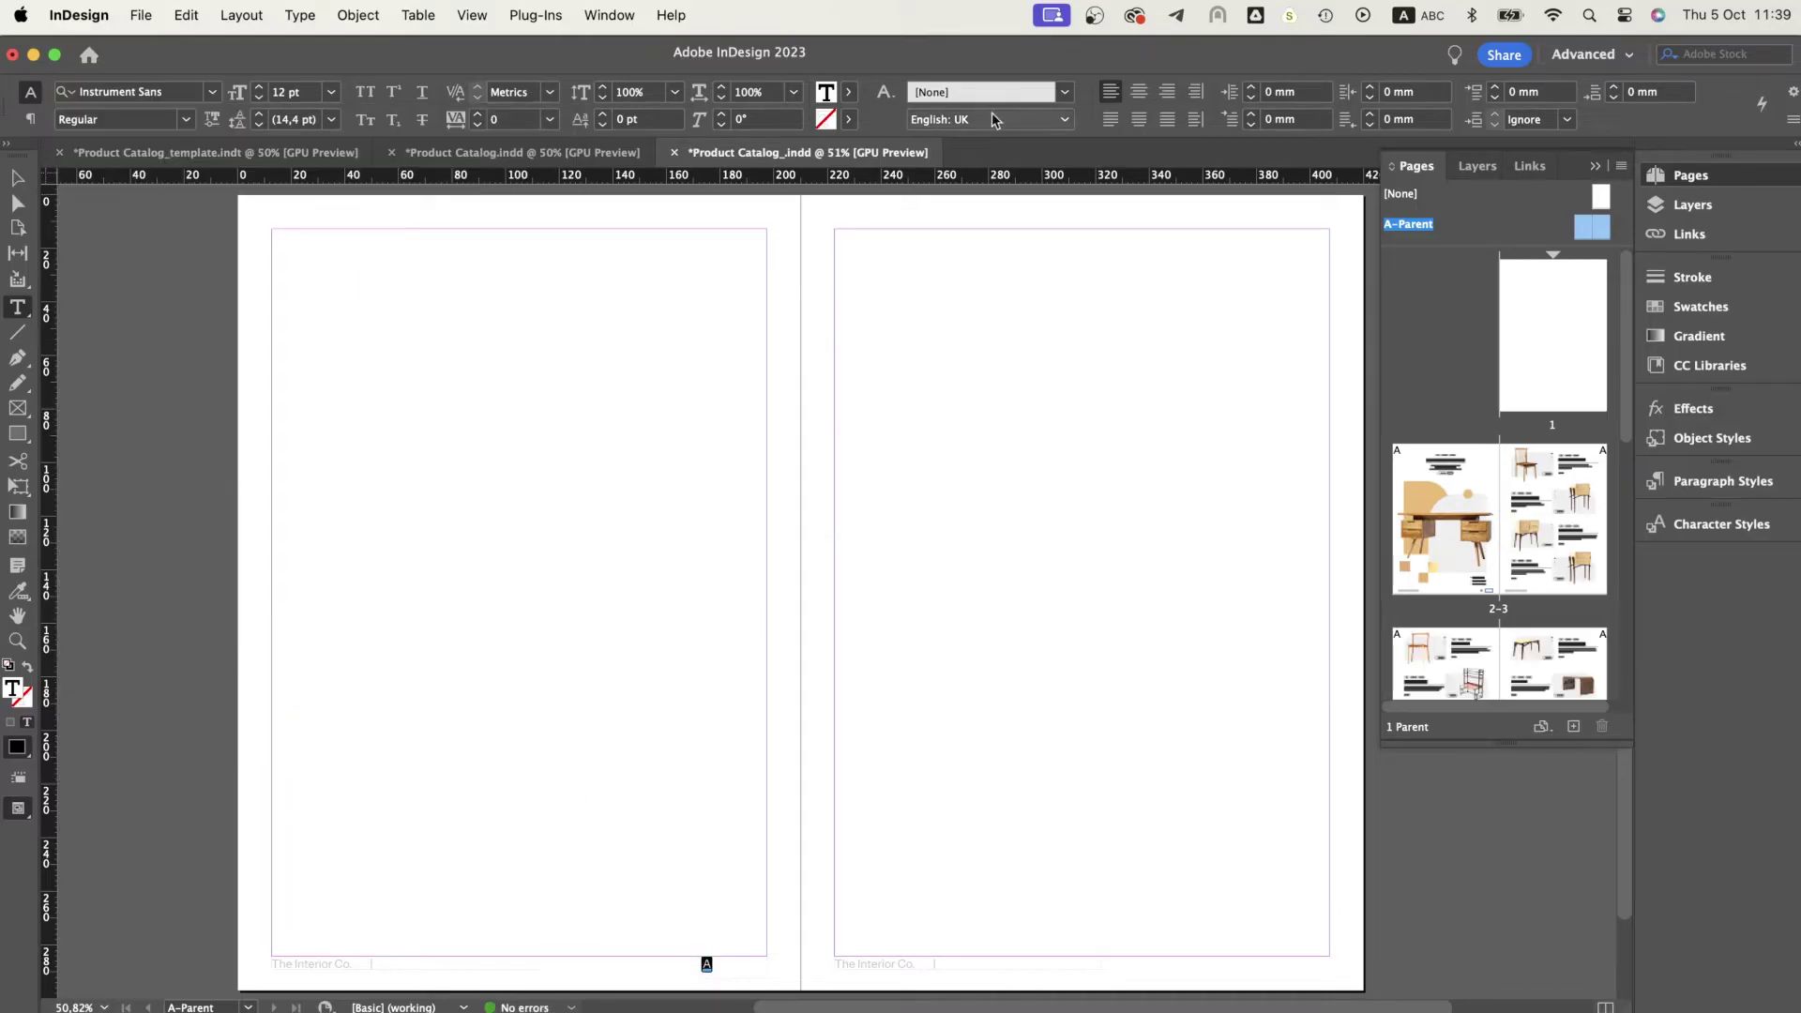
click(1164, 94)
click(18, 178)
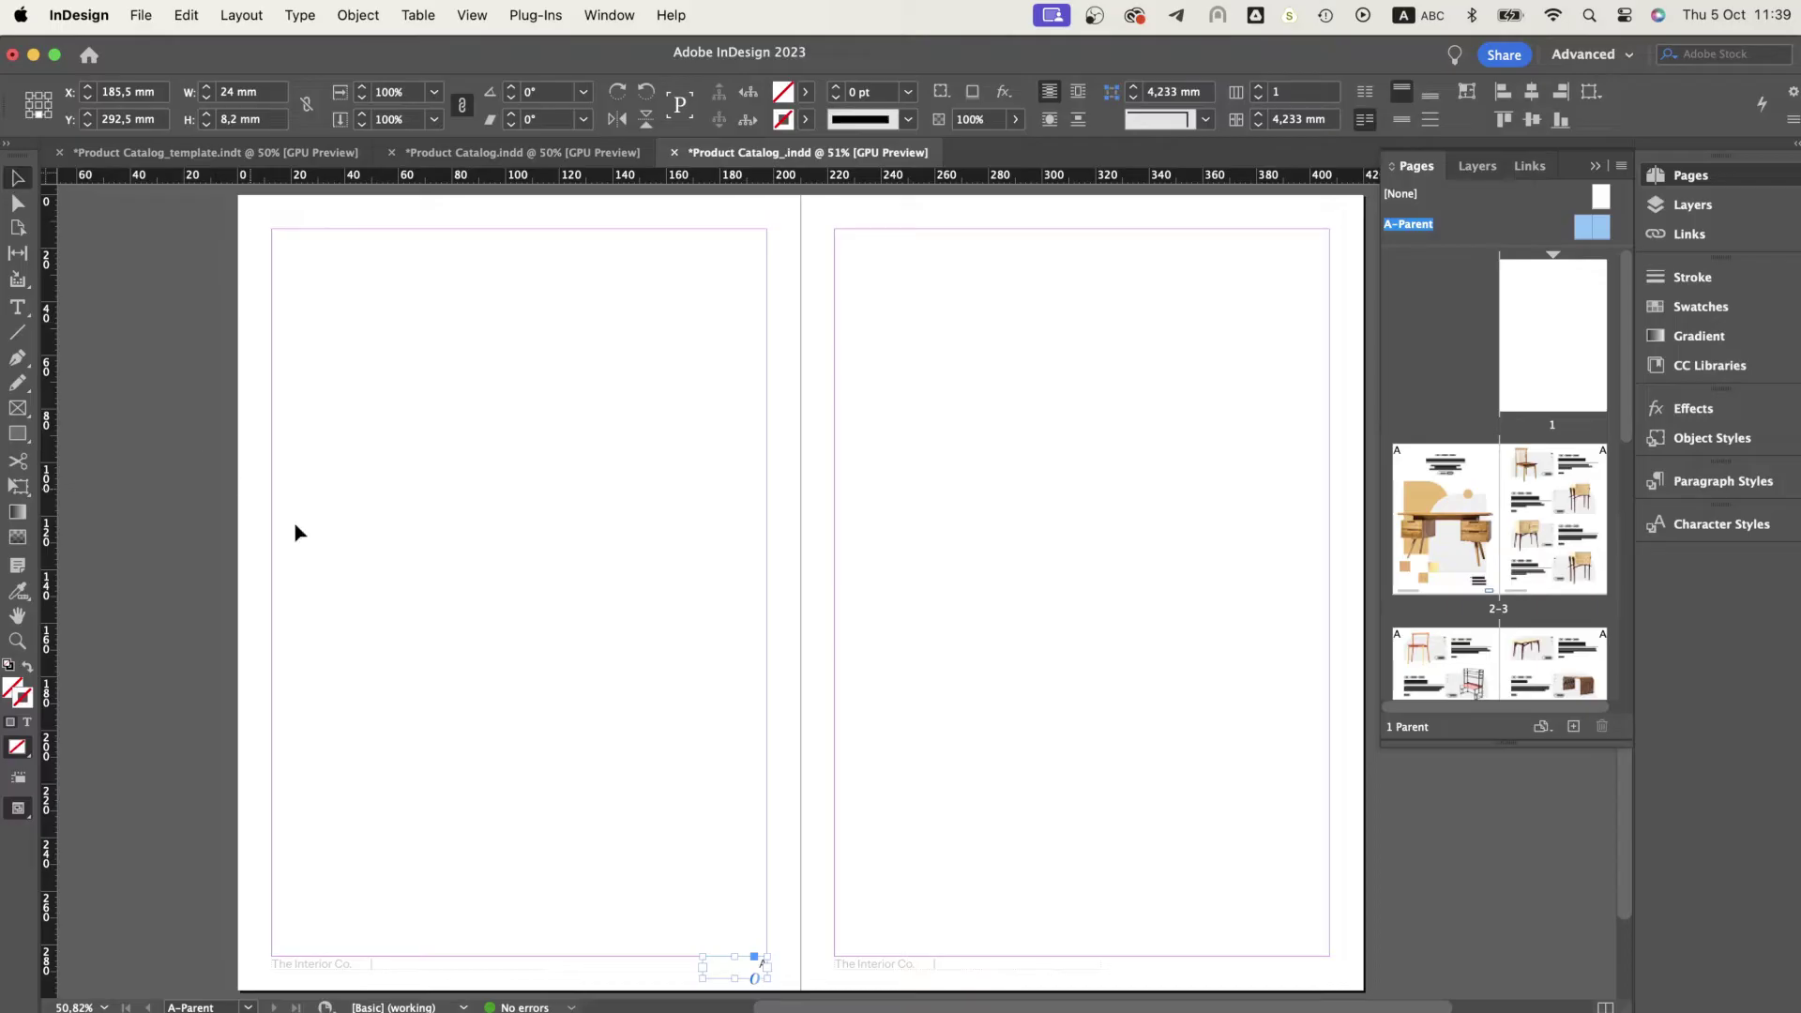
drag(753, 962, 1322, 964)
Enter "Furniture Collection Catalog" in the left parent page's footer and hyperlink that text to theinterior.com.
double_click(407, 965)
text(Furniture Collection Catalog)
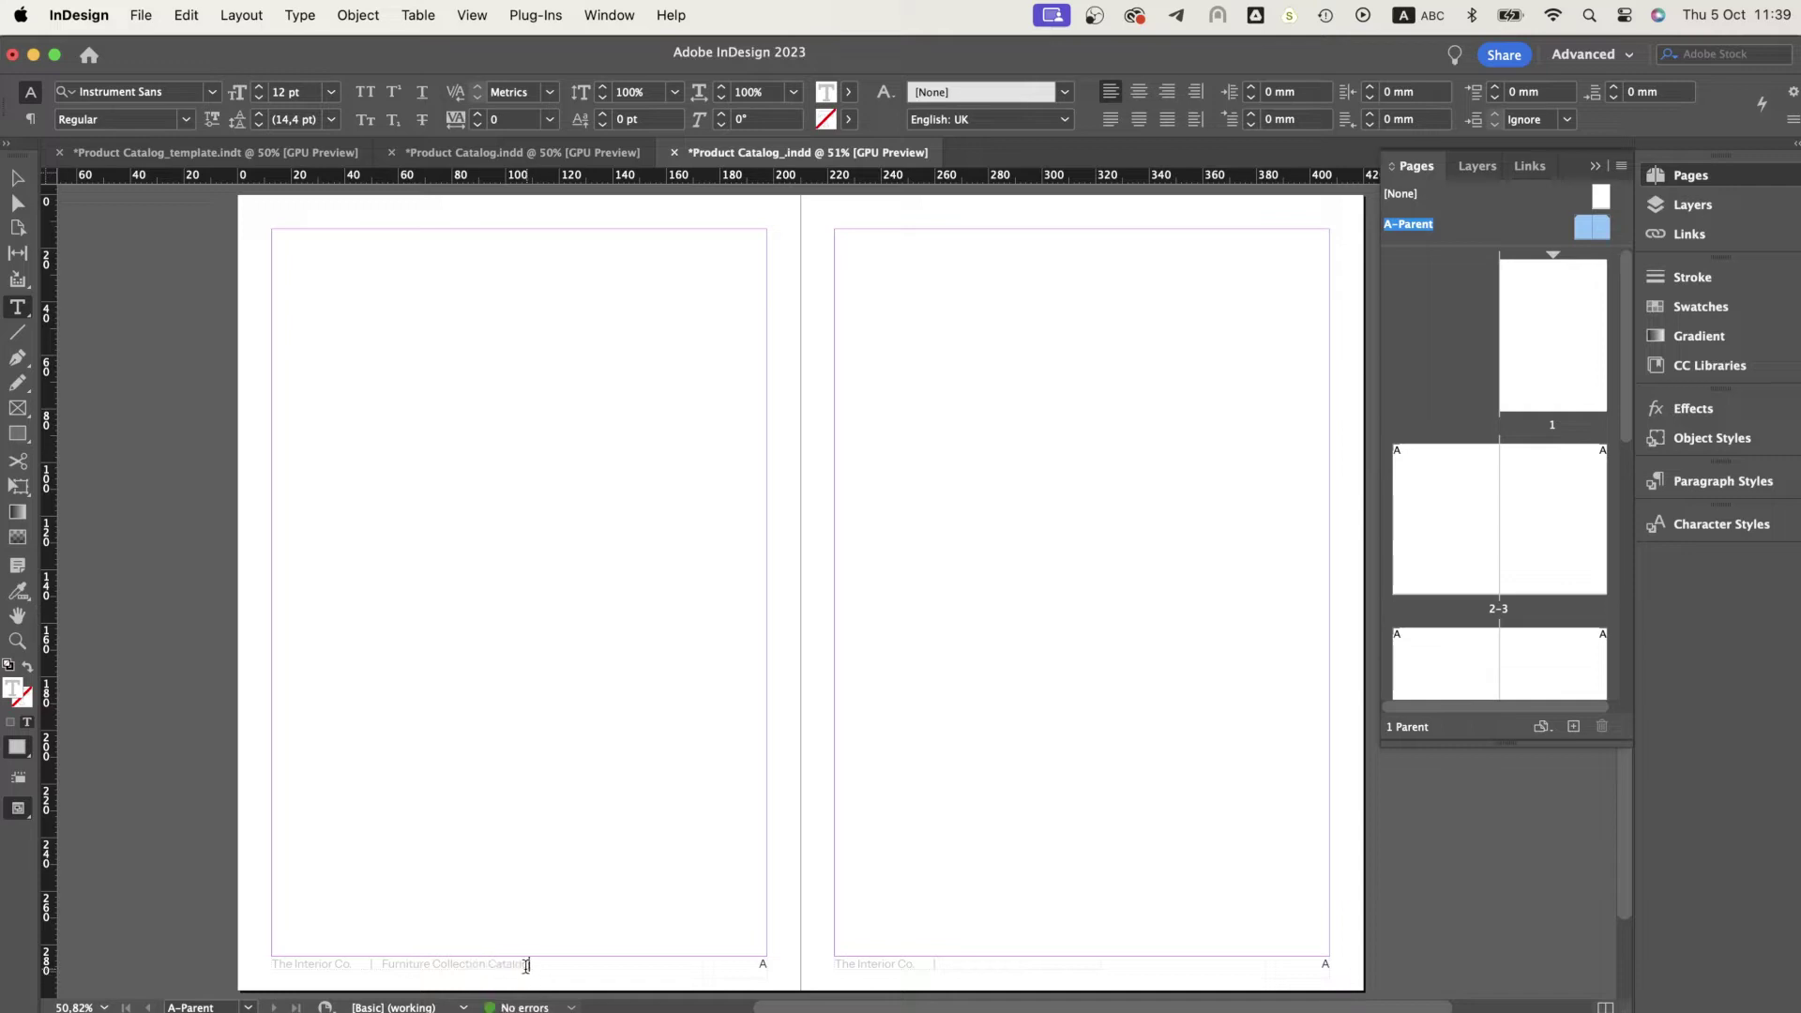
drag(530, 966, 425, 964)
click(300, 15)
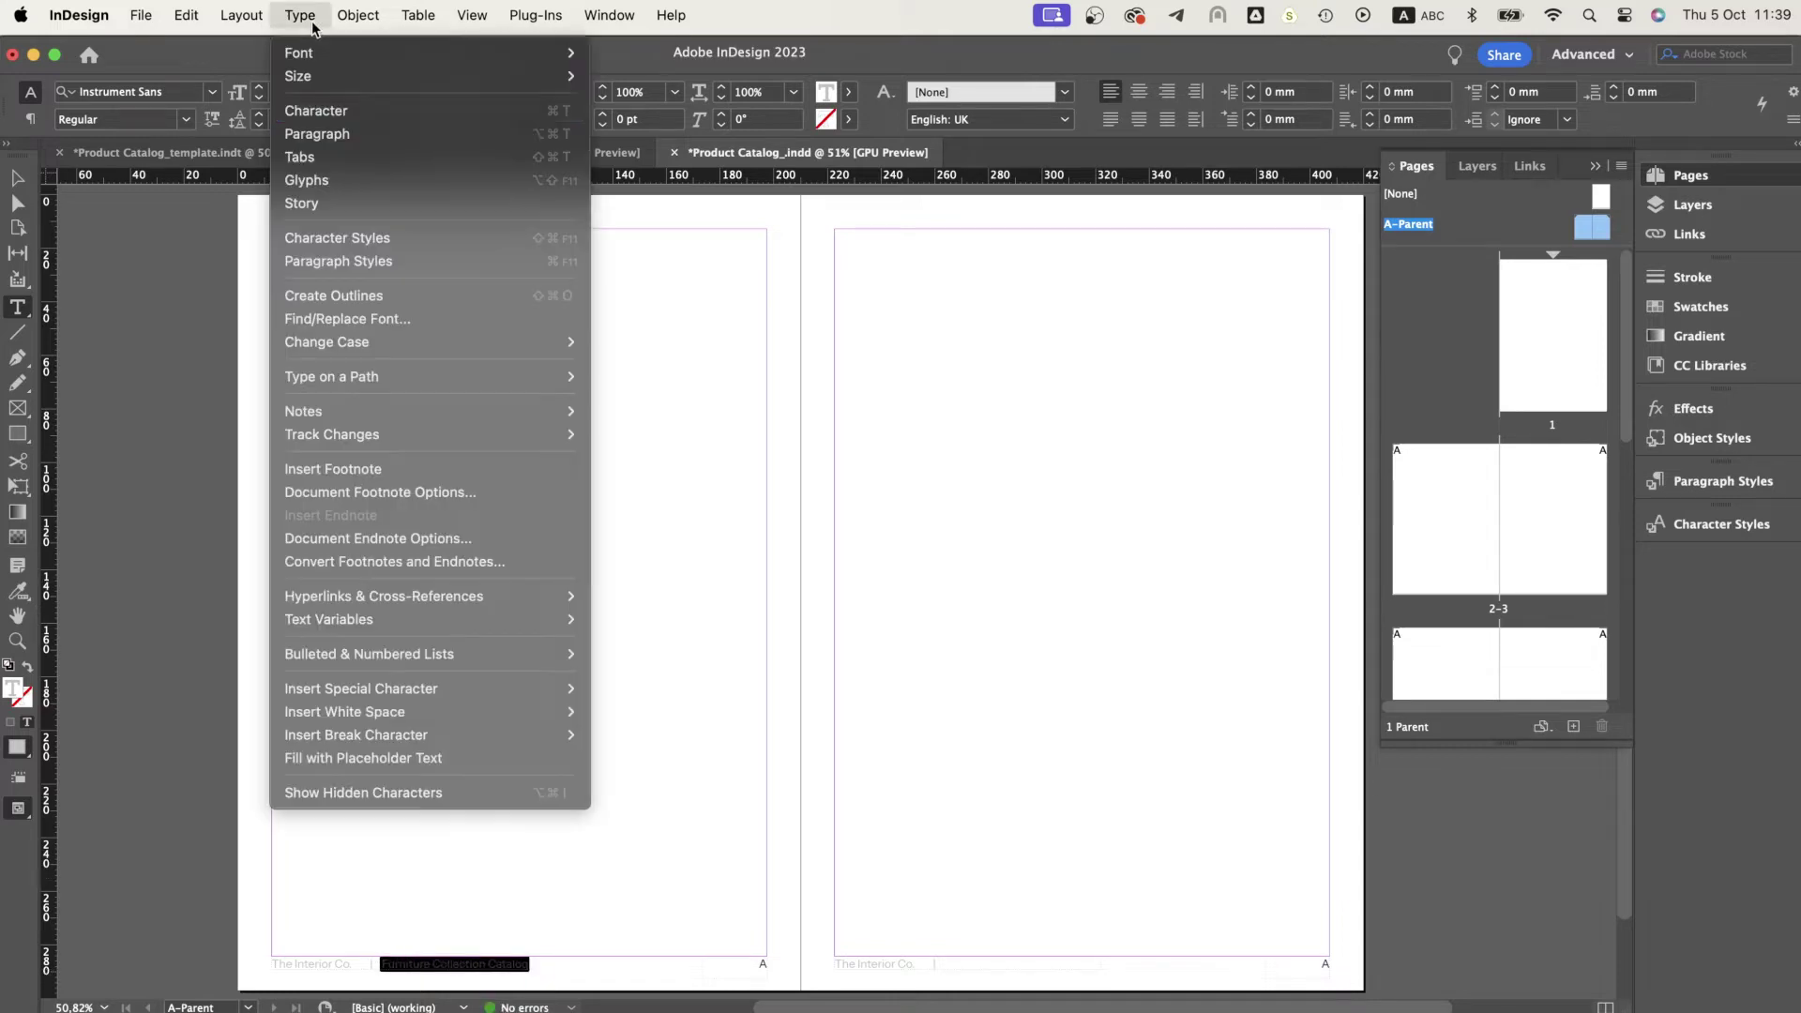
mouse_move(395, 598)
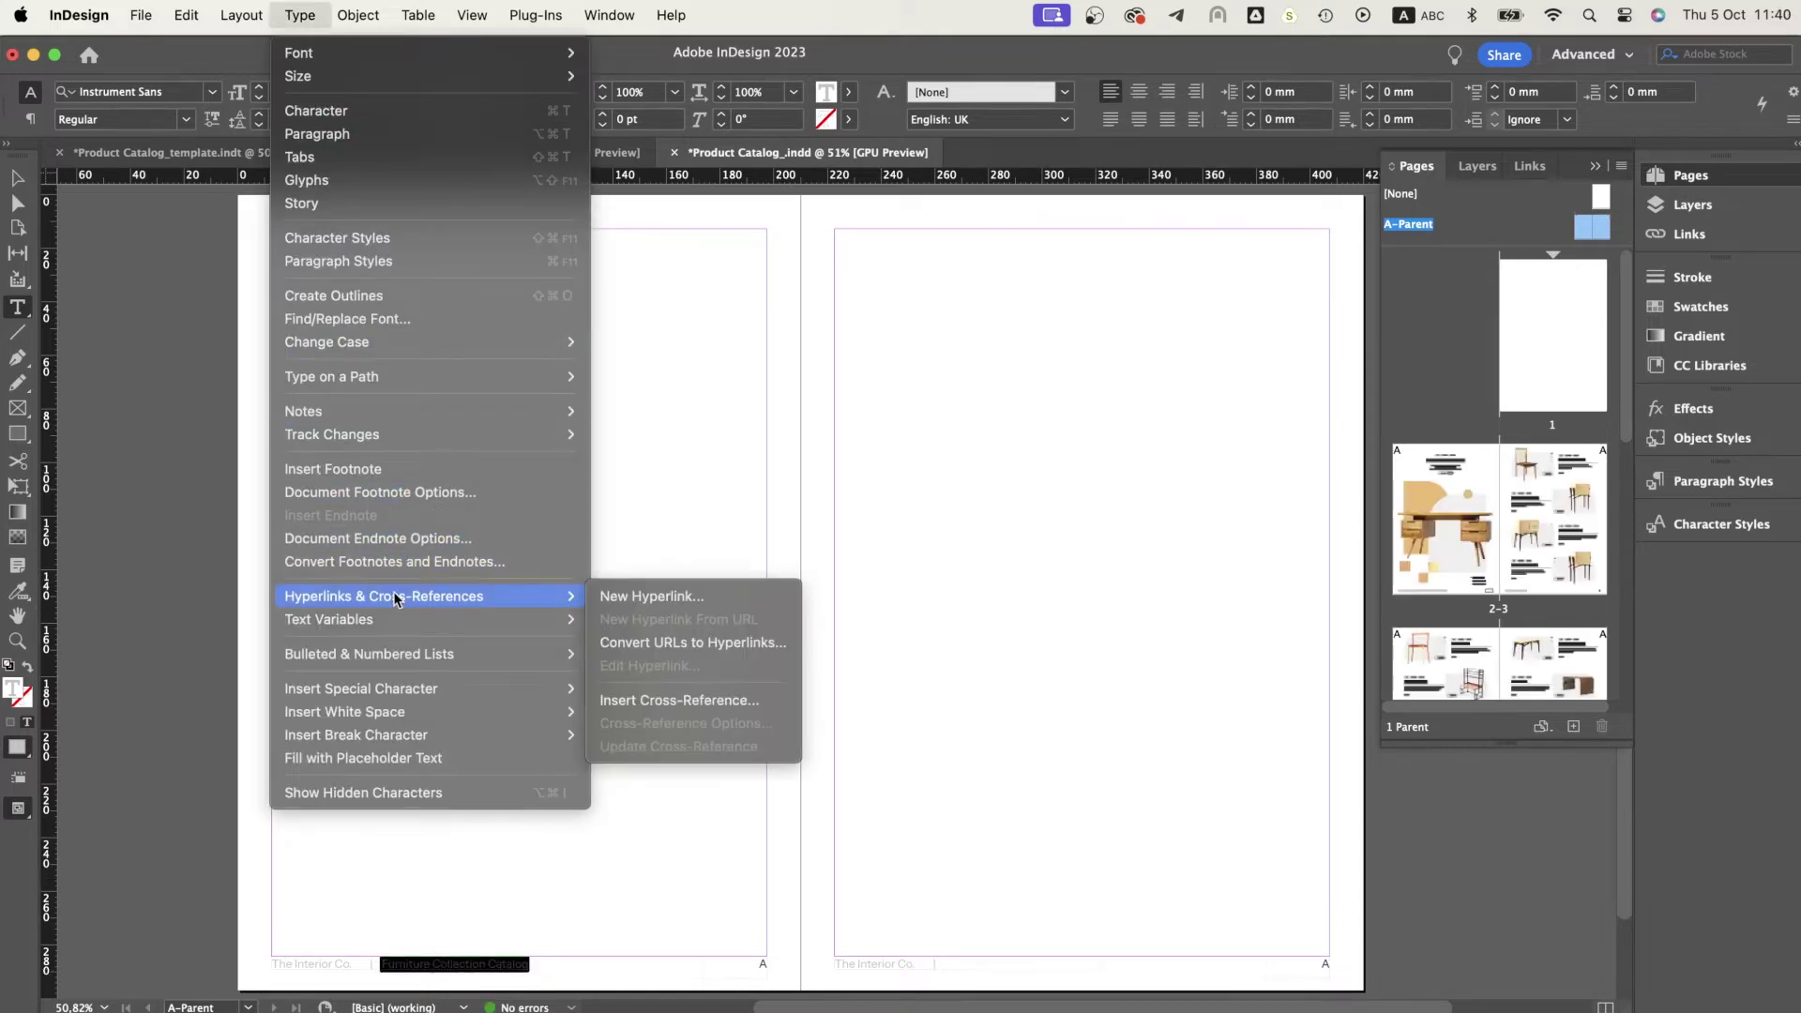
click(672, 597)
text(theinterior.com)
click(1134, 403)
Copy the hyperlinked footer title into the right parent page's footer and go to the page 2–3 spread.
key(super+c)
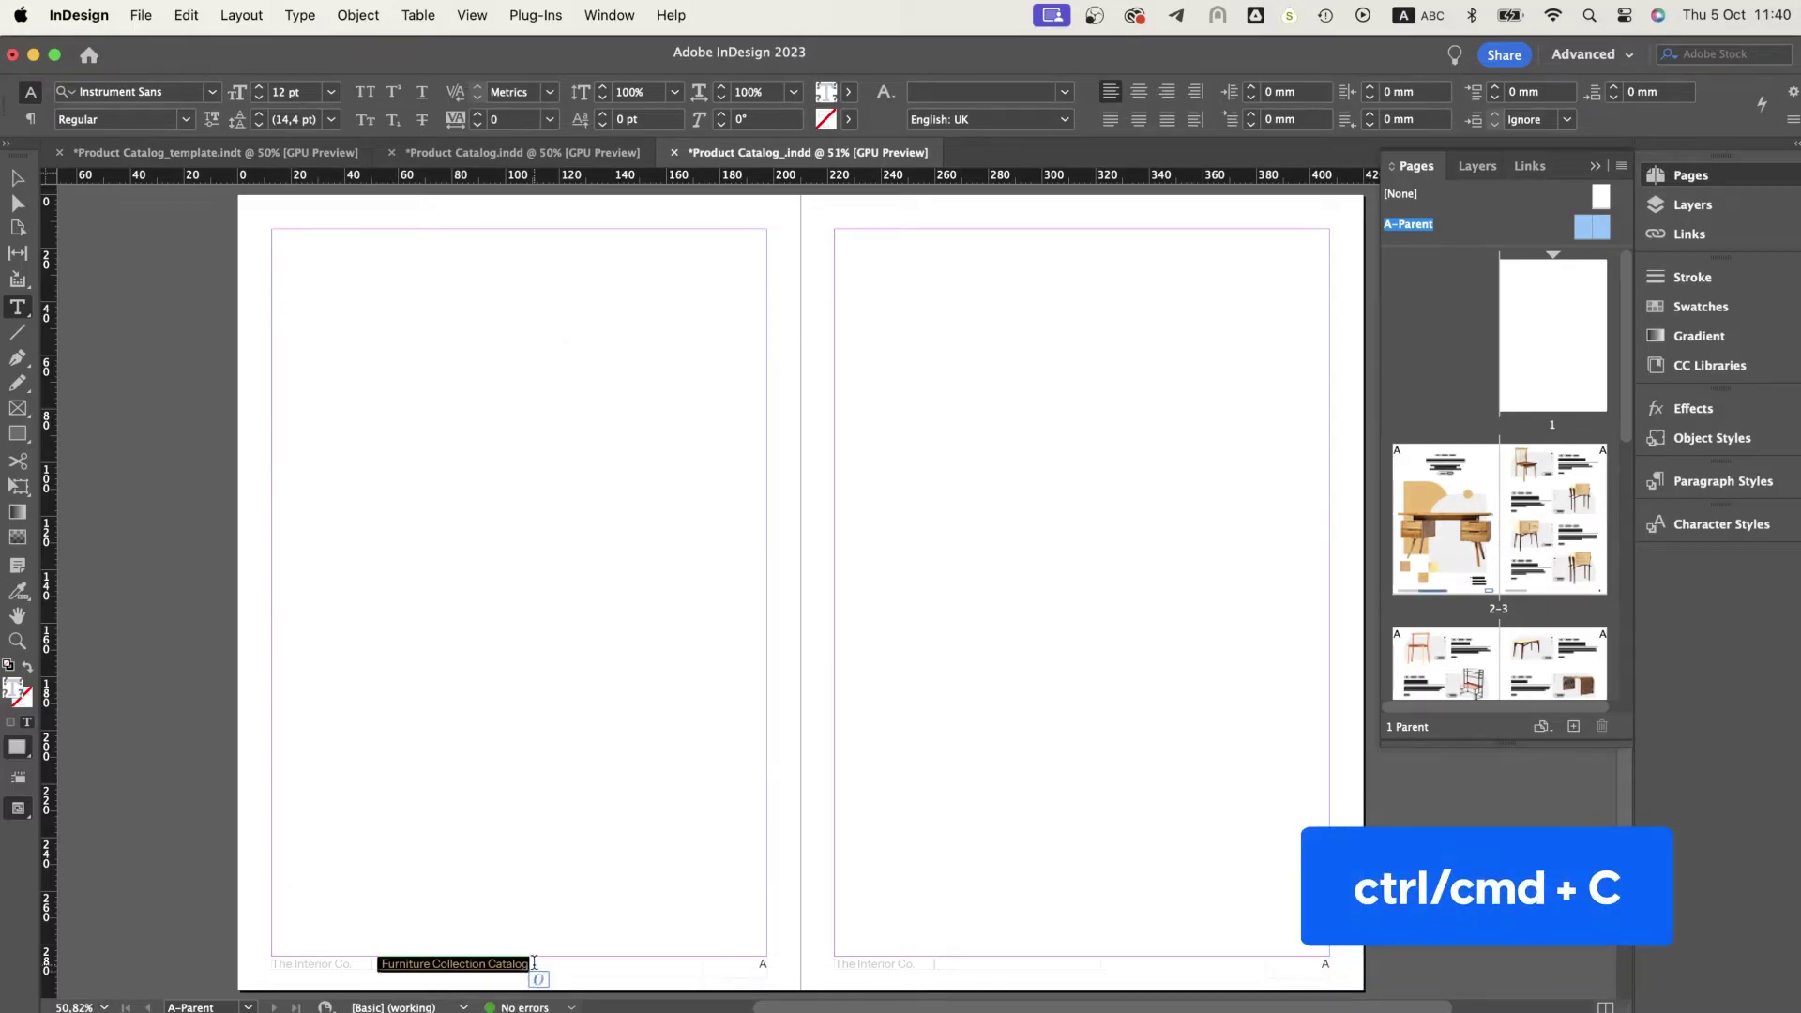
click(954, 966)
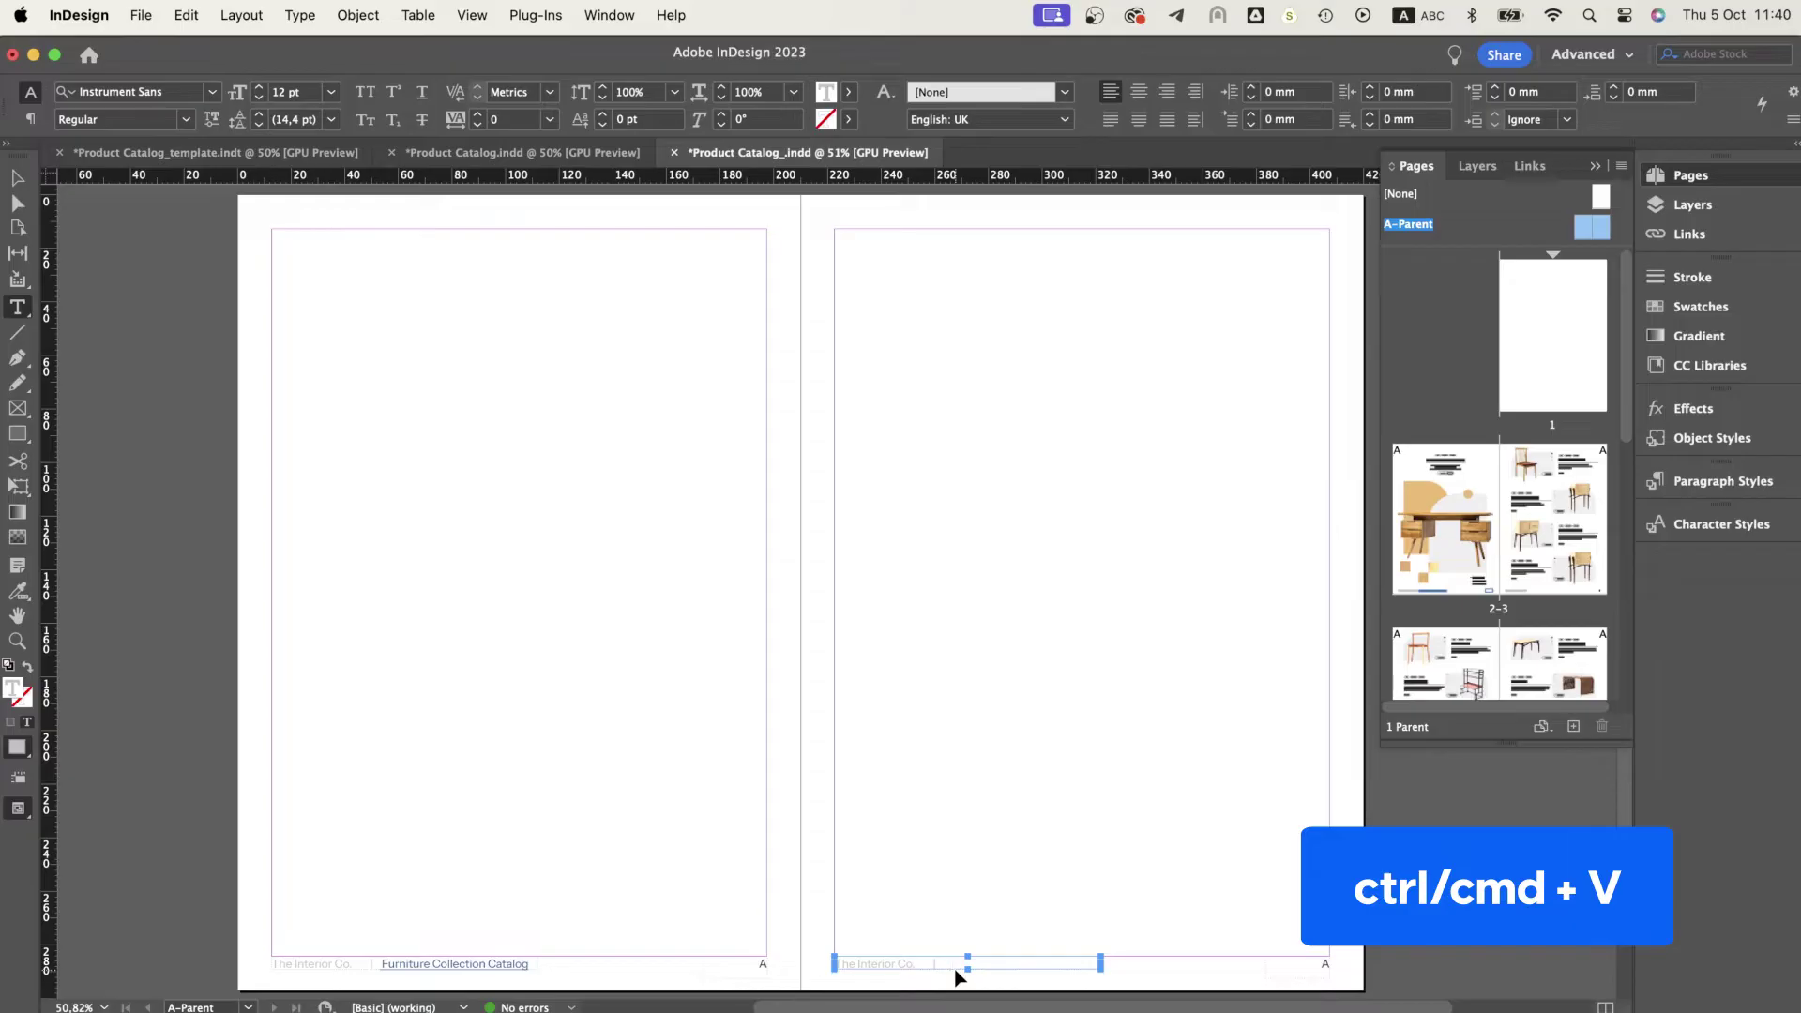
key(super+v)
double_click(1439, 512)
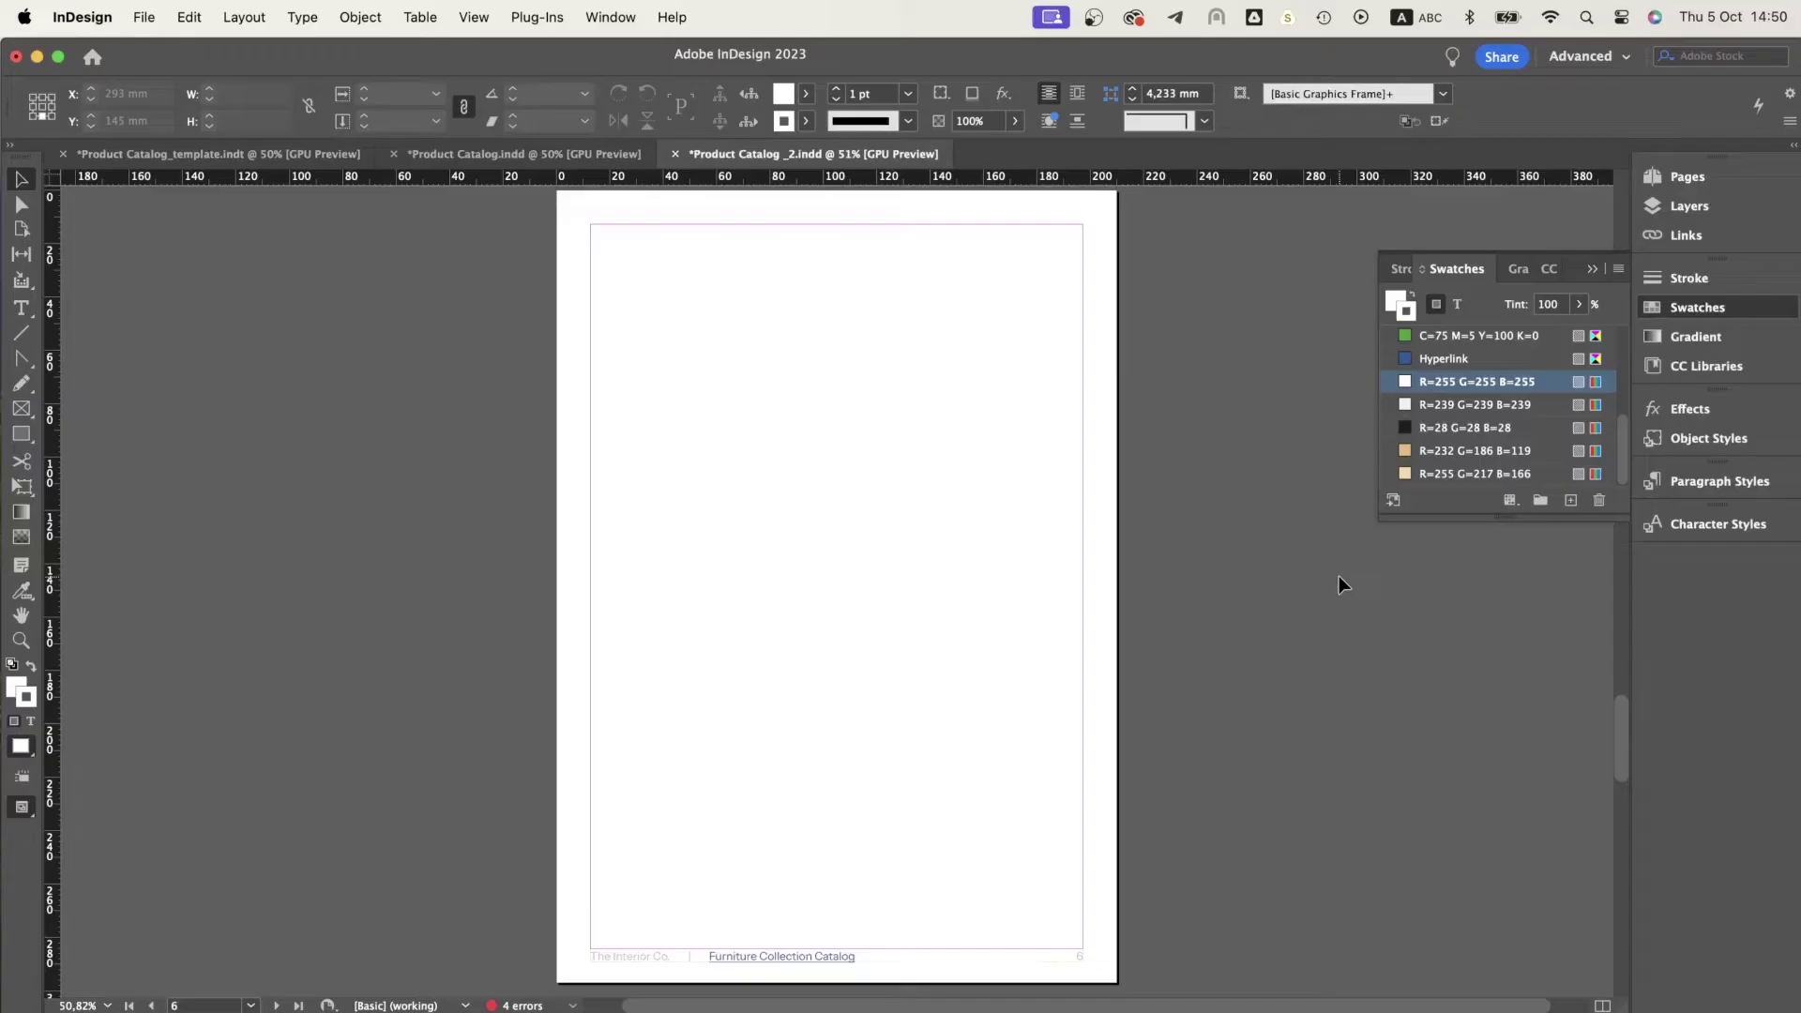
Draw a rectangle in the lower-right area of page 6, fill it with R=239 G=239 B=239, and round its upper-left corner.
mouse_move(825, 453)
mouse_down()
mouse_move(1085, 872)
mouse_move(1082, 947)
mouse_up()
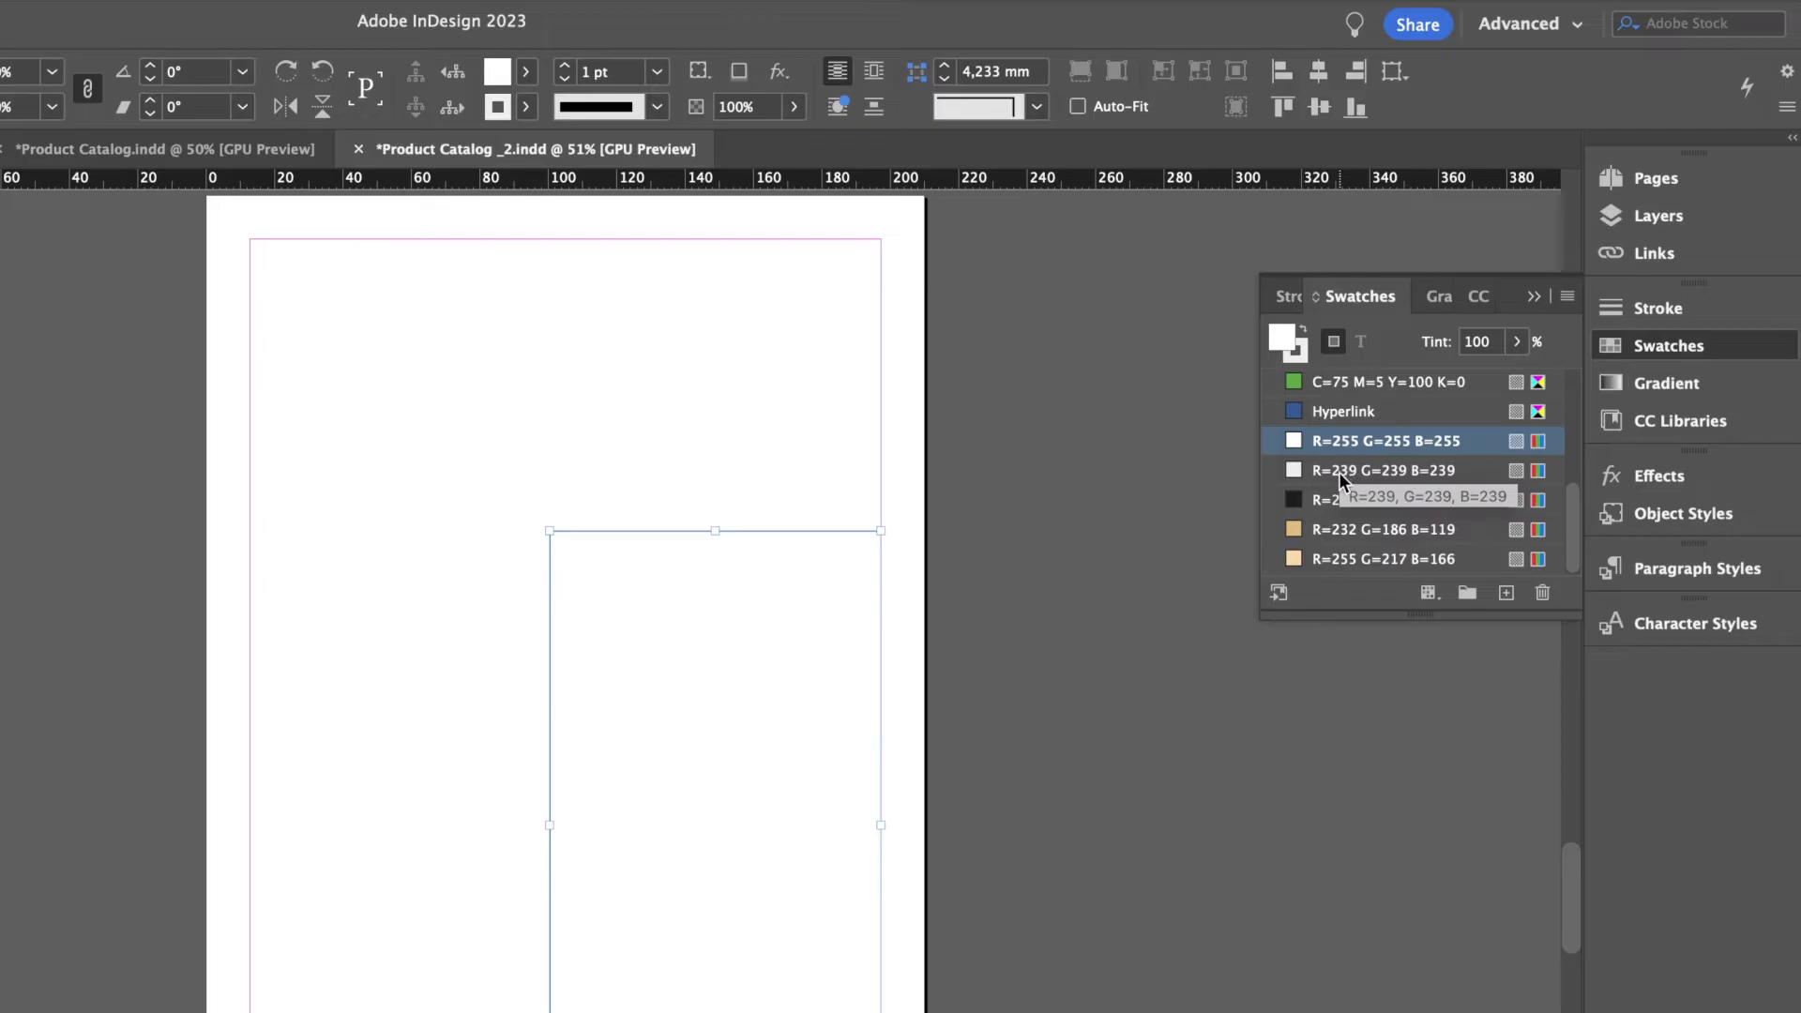
click(1341, 474)
drag(550, 530, 728, 545)
drag(549, 825, 580, 824)
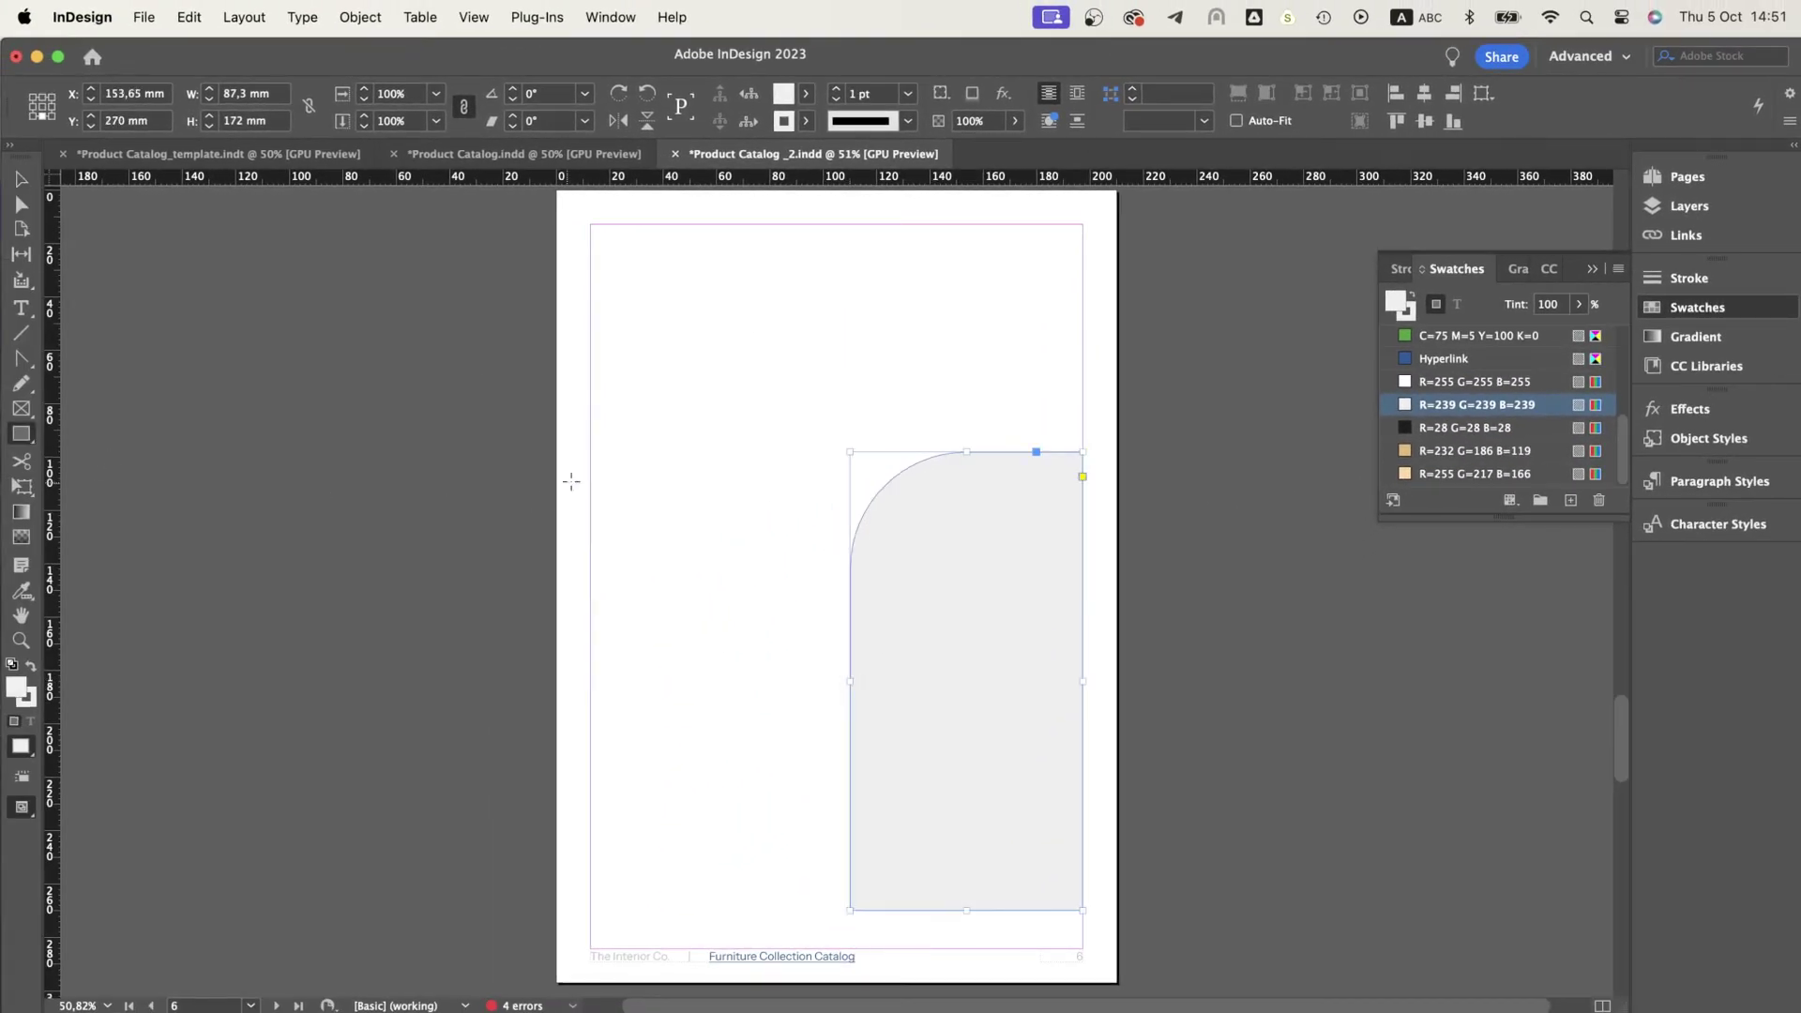
Draw a rectangle about 99 × 174 mm in the page's lower-left area and give its fill and stroke R=232 G=186 B=119.
drag(589, 468, 853, 933)
click(1449, 453)
key(x)
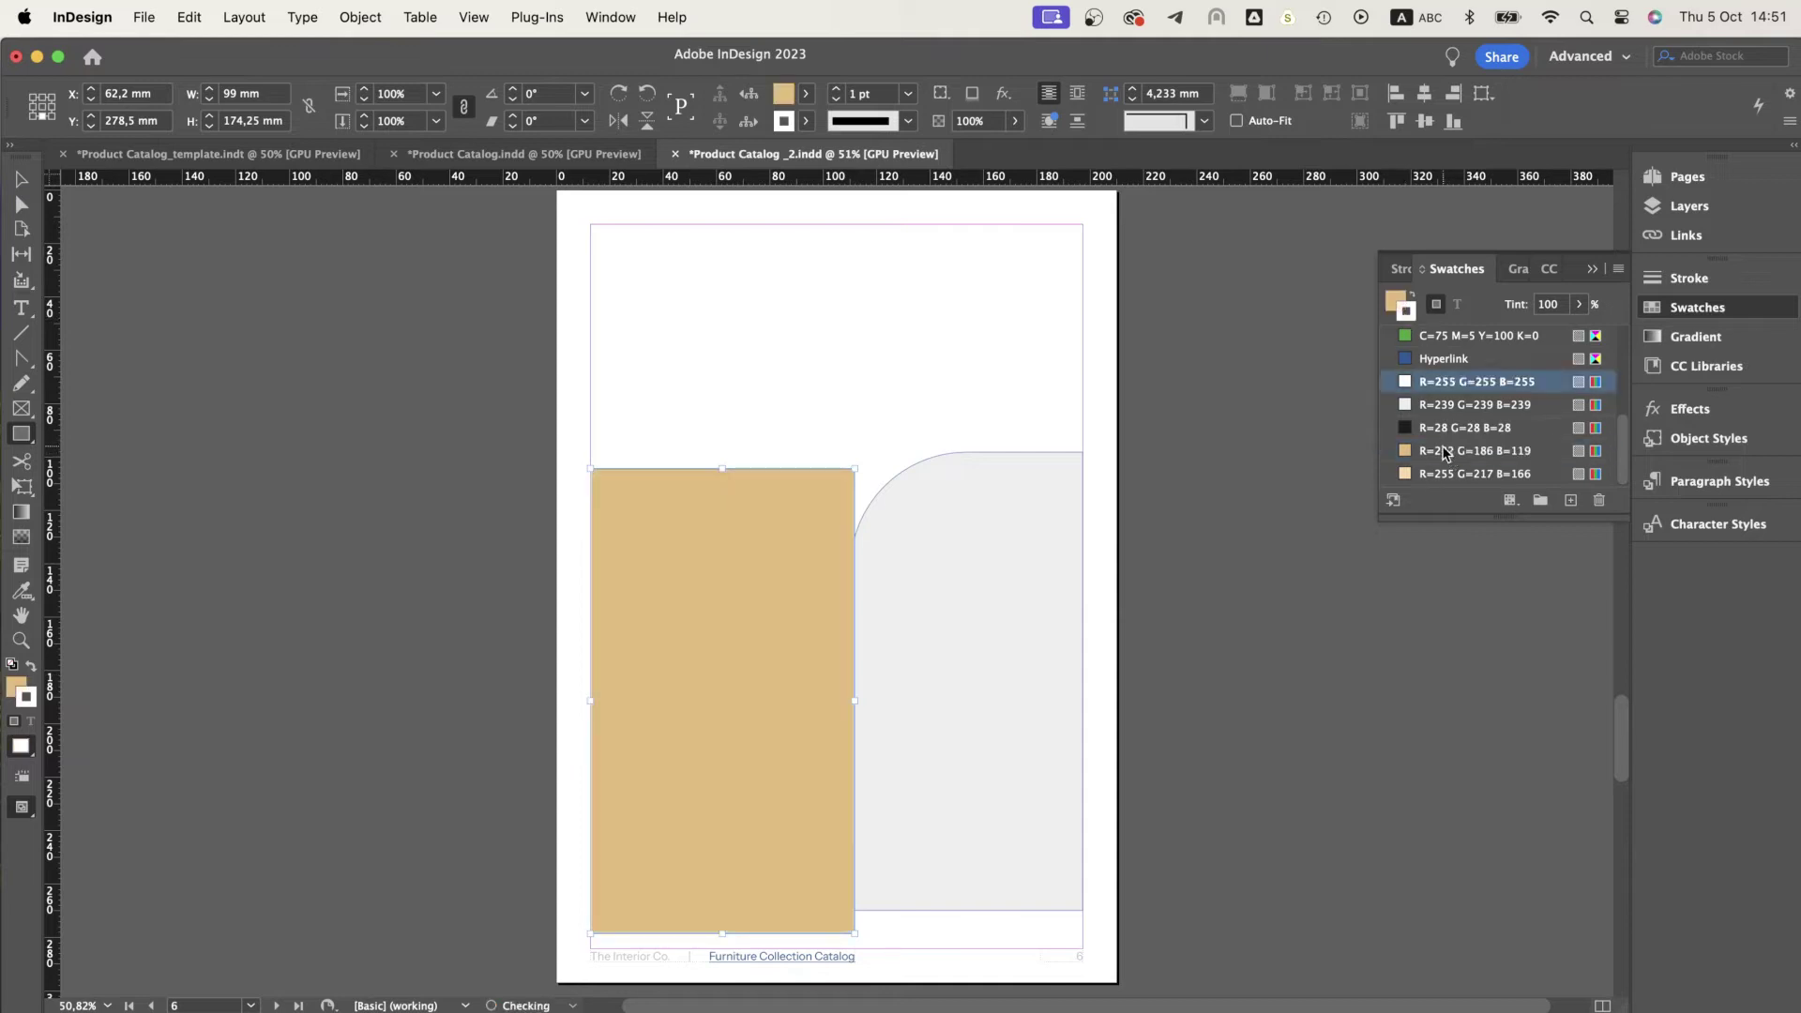
click(1441, 448)
Draw a circle about 24.5 mm wide near the top of the grey shape and give its fill and stroke R=232 G=186 B=119.
scroll(1435, 443, up, 2)
key(v)
drag(28, 434, 77, 474)
drag(927, 528, 960, 582)
scroll(1594, 439, down, 2)
click(1472, 453)
key(x)
click(1441, 453)
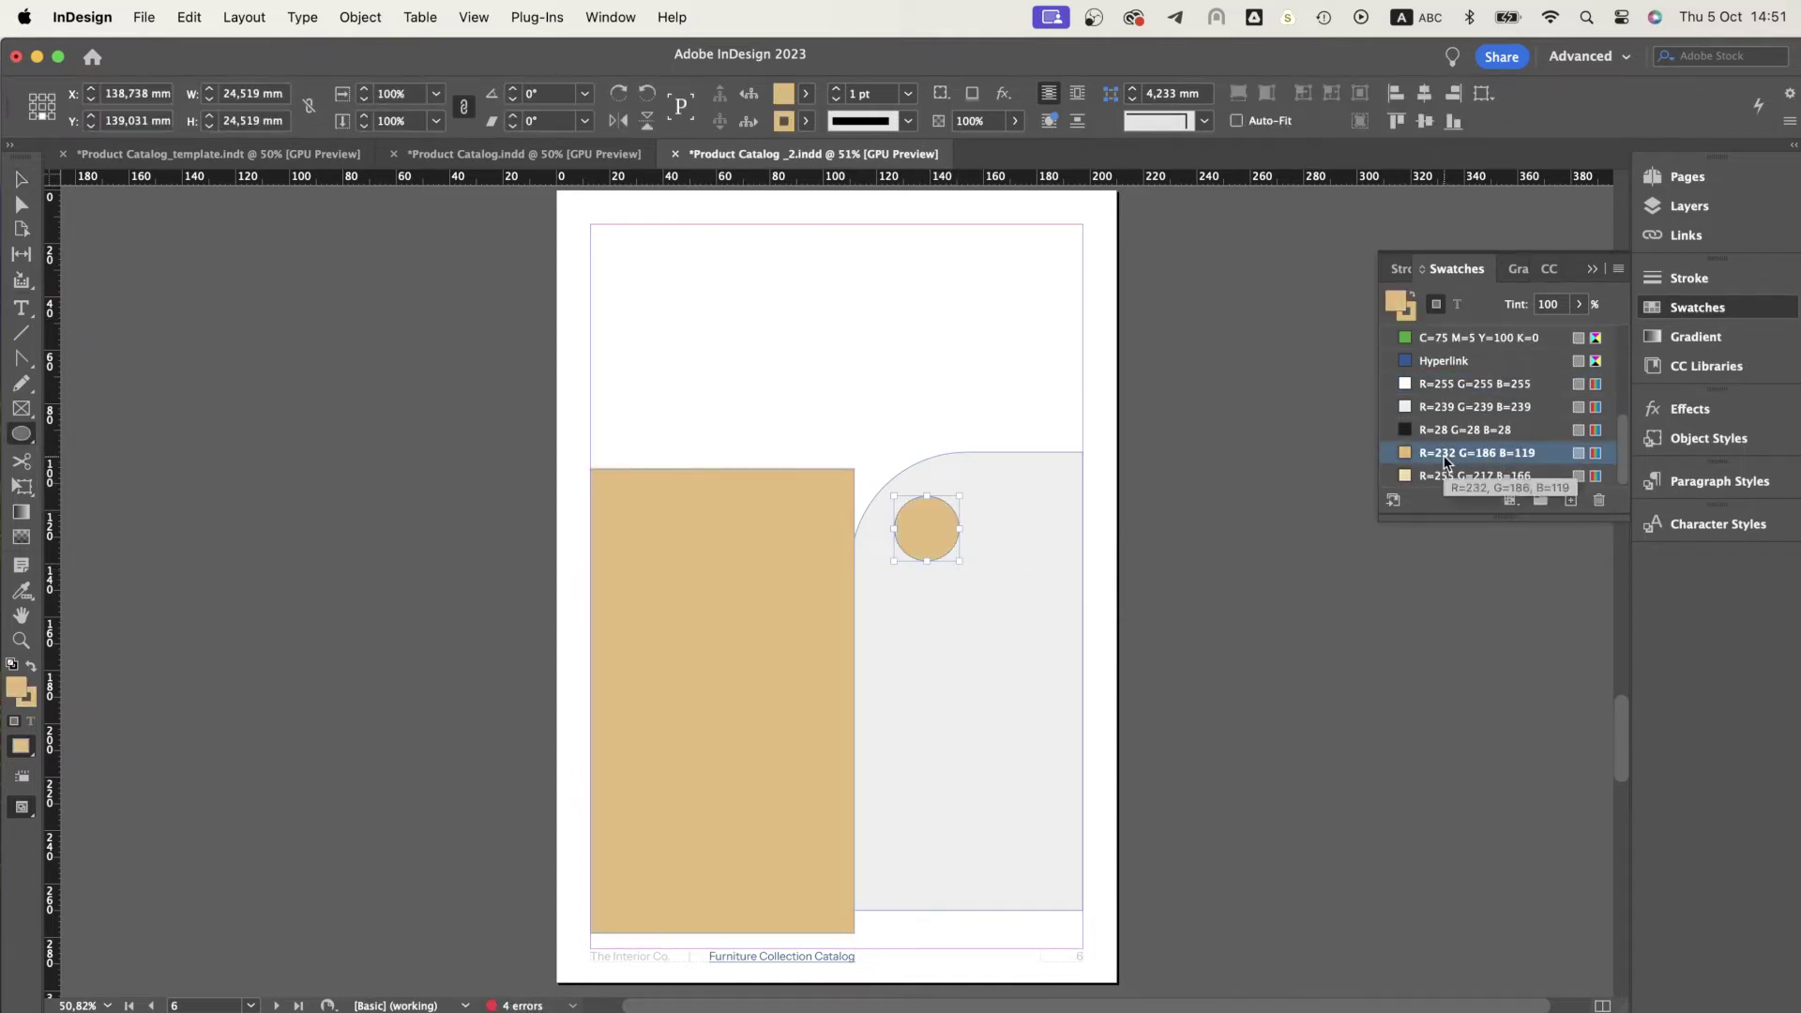
key(v)
Draw an image frame about 94 × 83 mm in the page's upper-left margin corner and place 23.png in it.
click(21, 408)
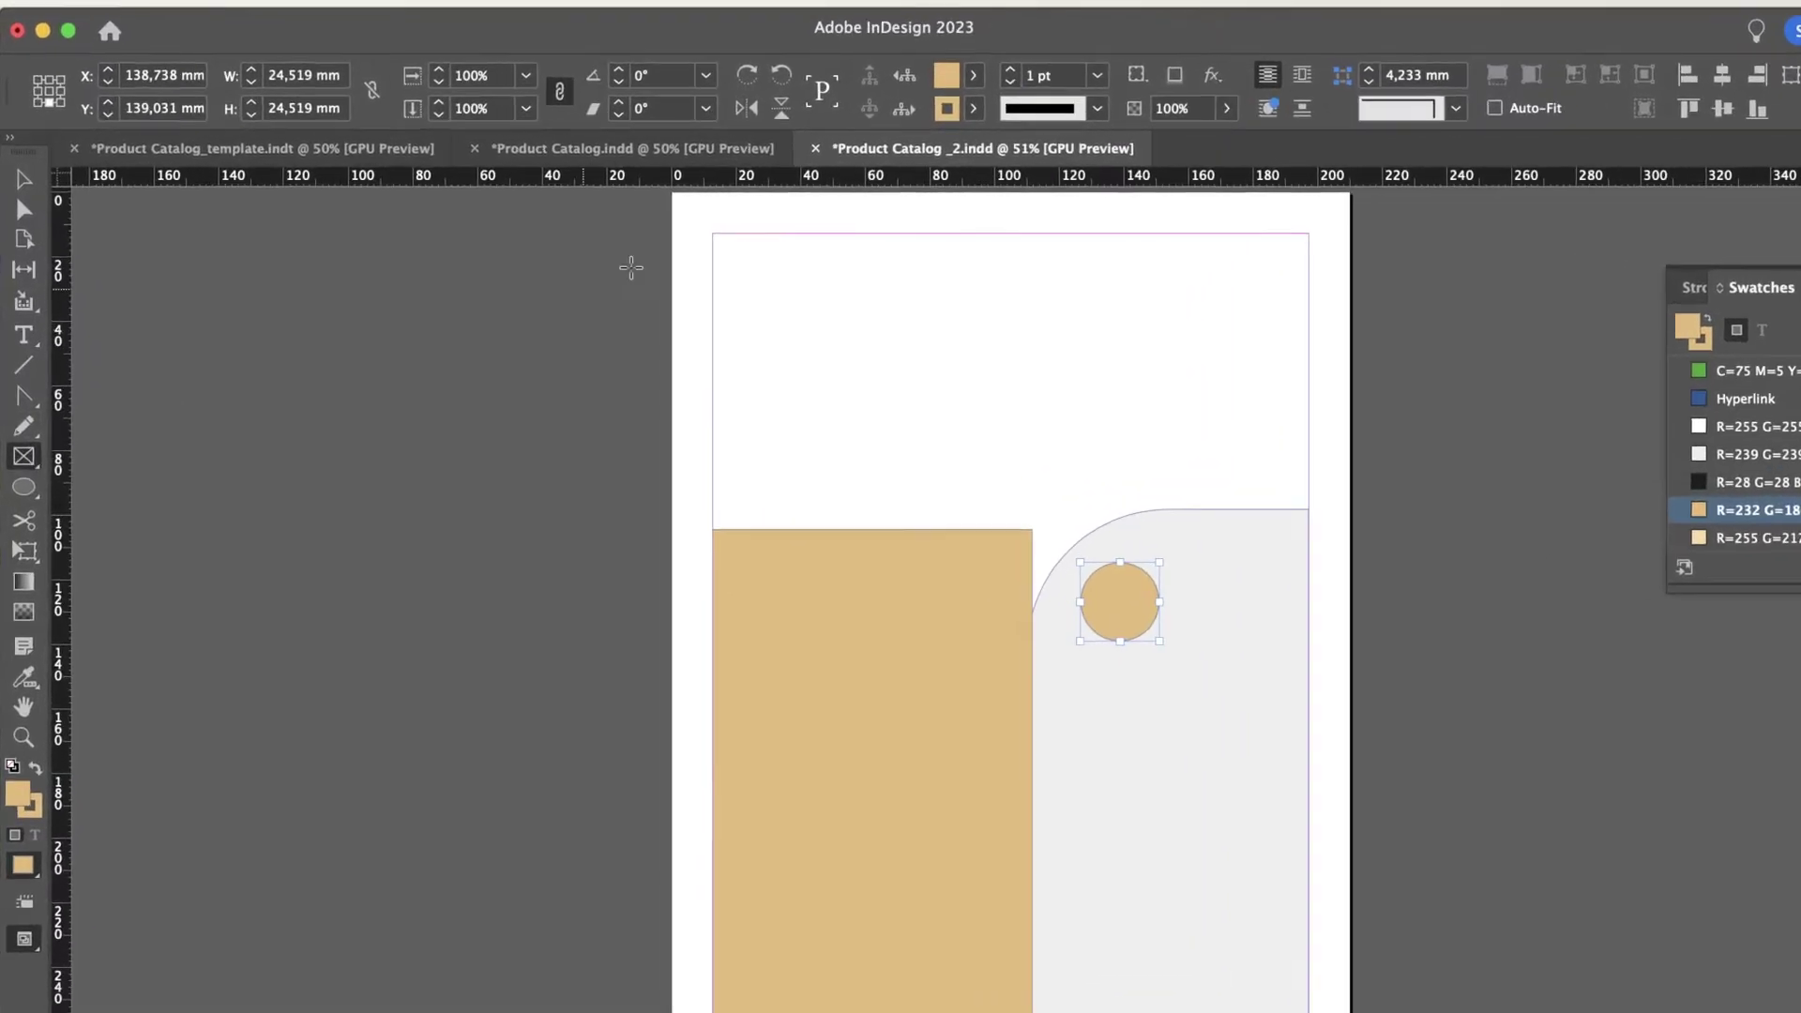
drag(712, 233, 1016, 502)
key(super+d)
scroll(1219, 469, down, 5)
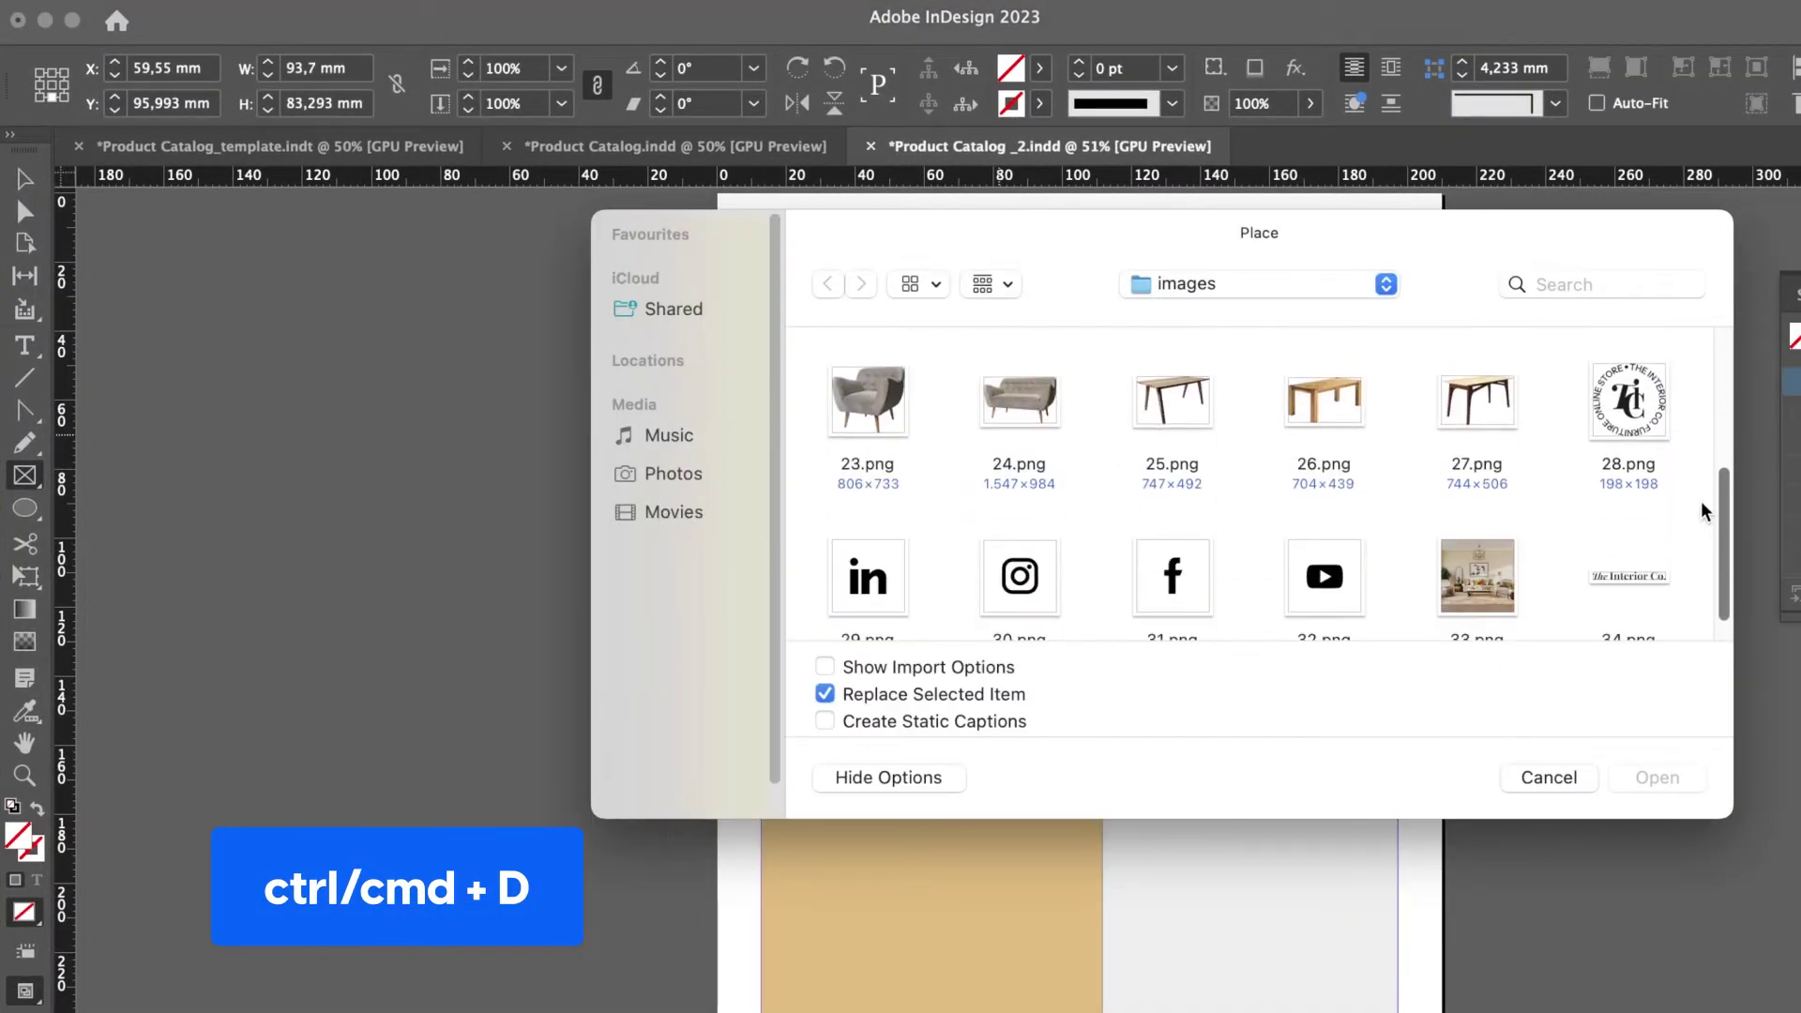
click(864, 401)
key(Return)
Scale the armchair image down to about 83 × 75 mm and position it inside its frame.
double_click(1034, 418)
drag(1413, 380, 716, 413)
drag(923, 403, 1262, 425)
Draw an image frame about 185 × 137 mm across the tan and grey shapes and place 24.png in it.
key(f)
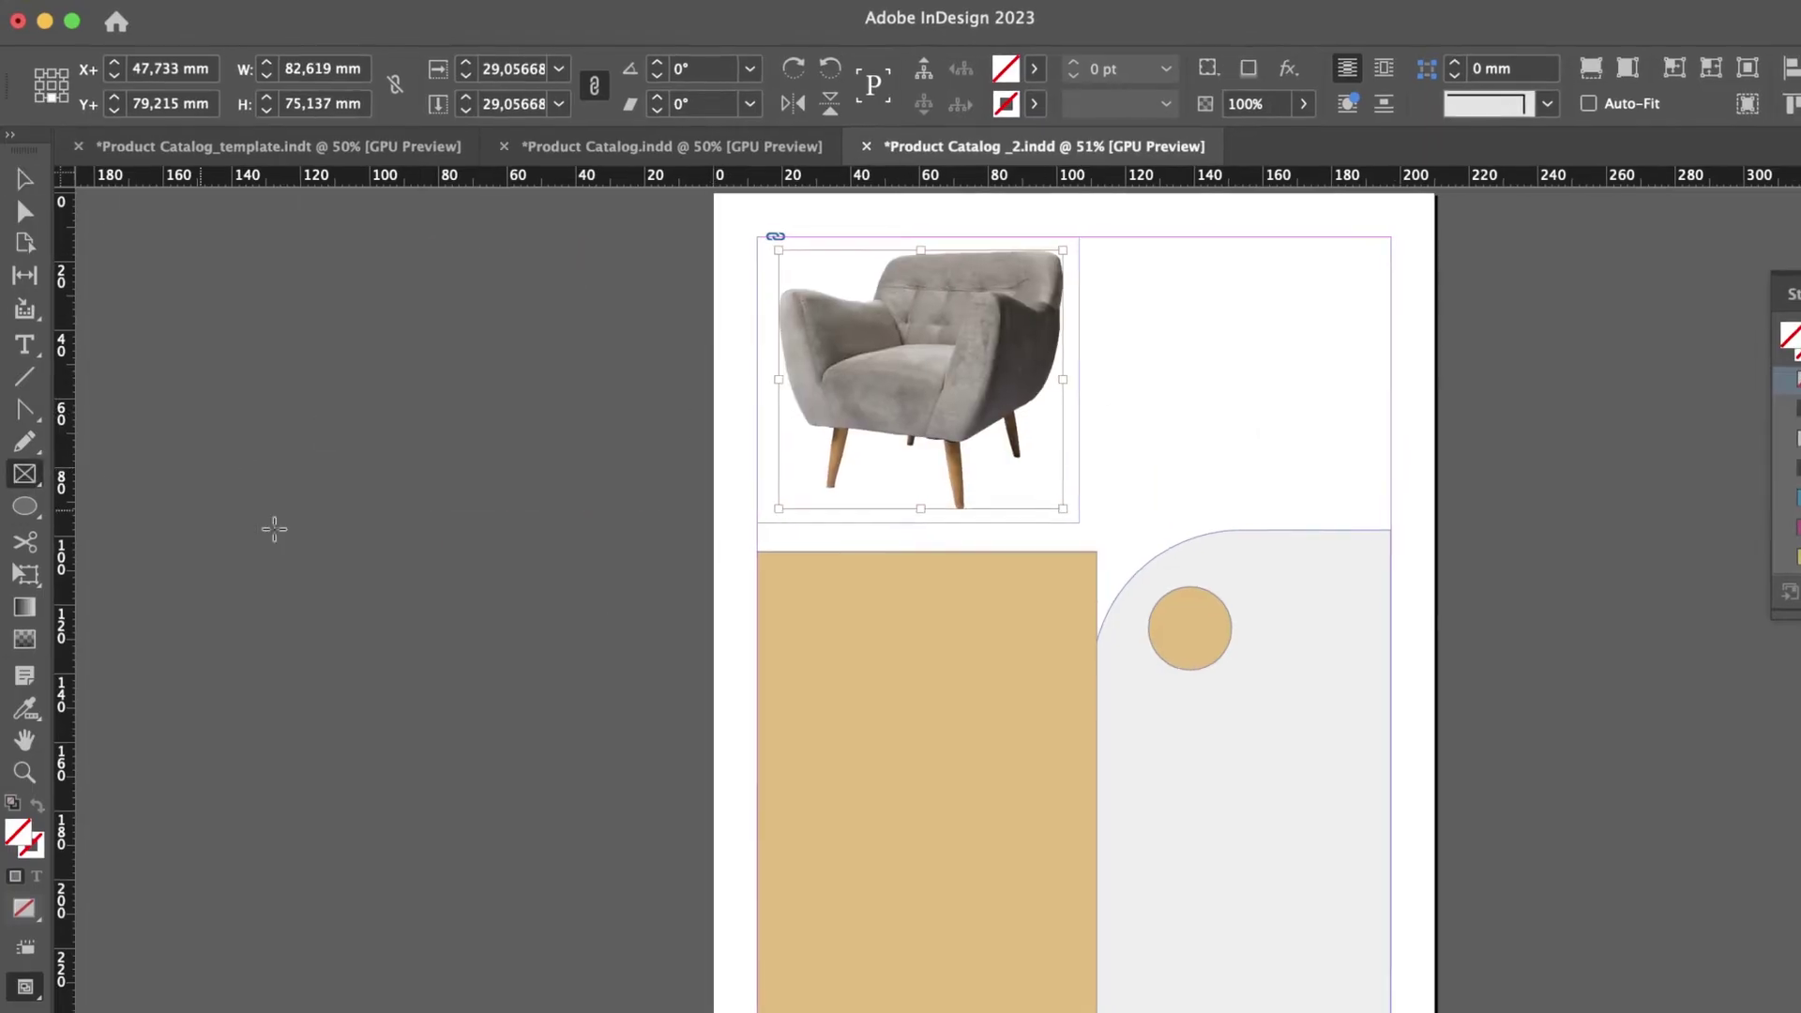
drag(762, 683, 1392, 1012)
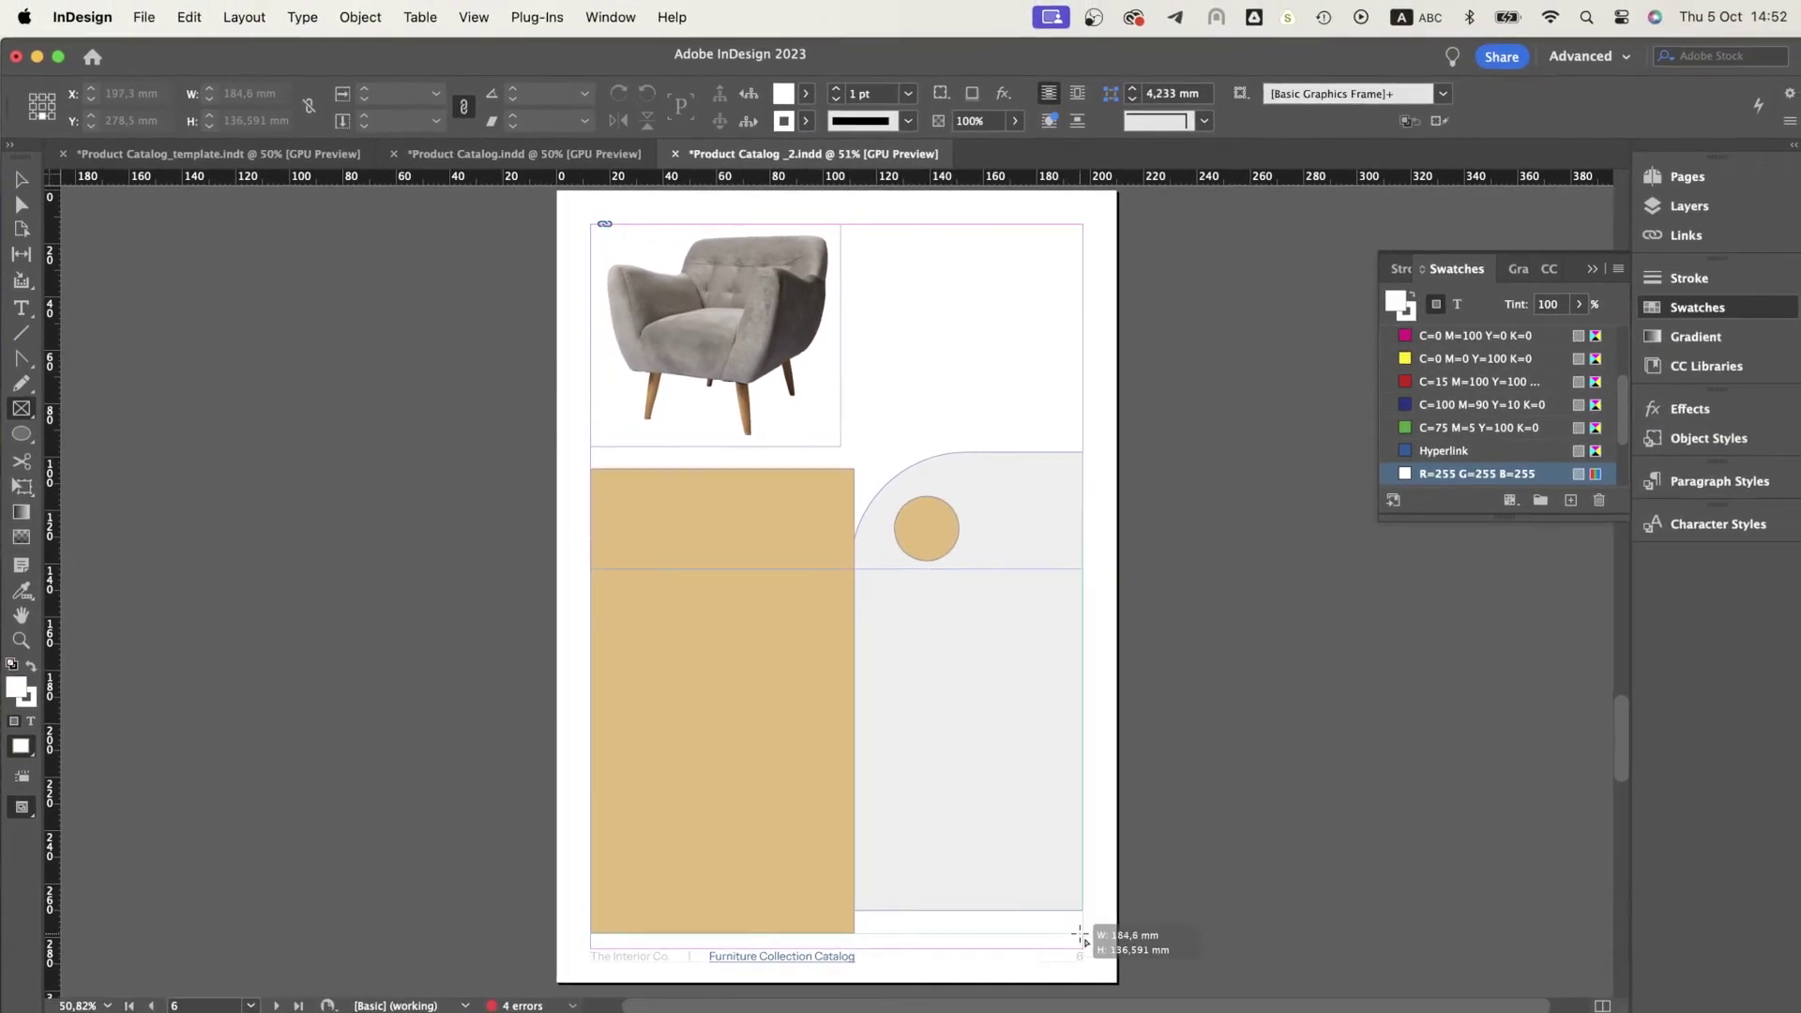
drag(1079, 934, 1079, 934)
key(super+d)
scroll(891, 422, down, 5)
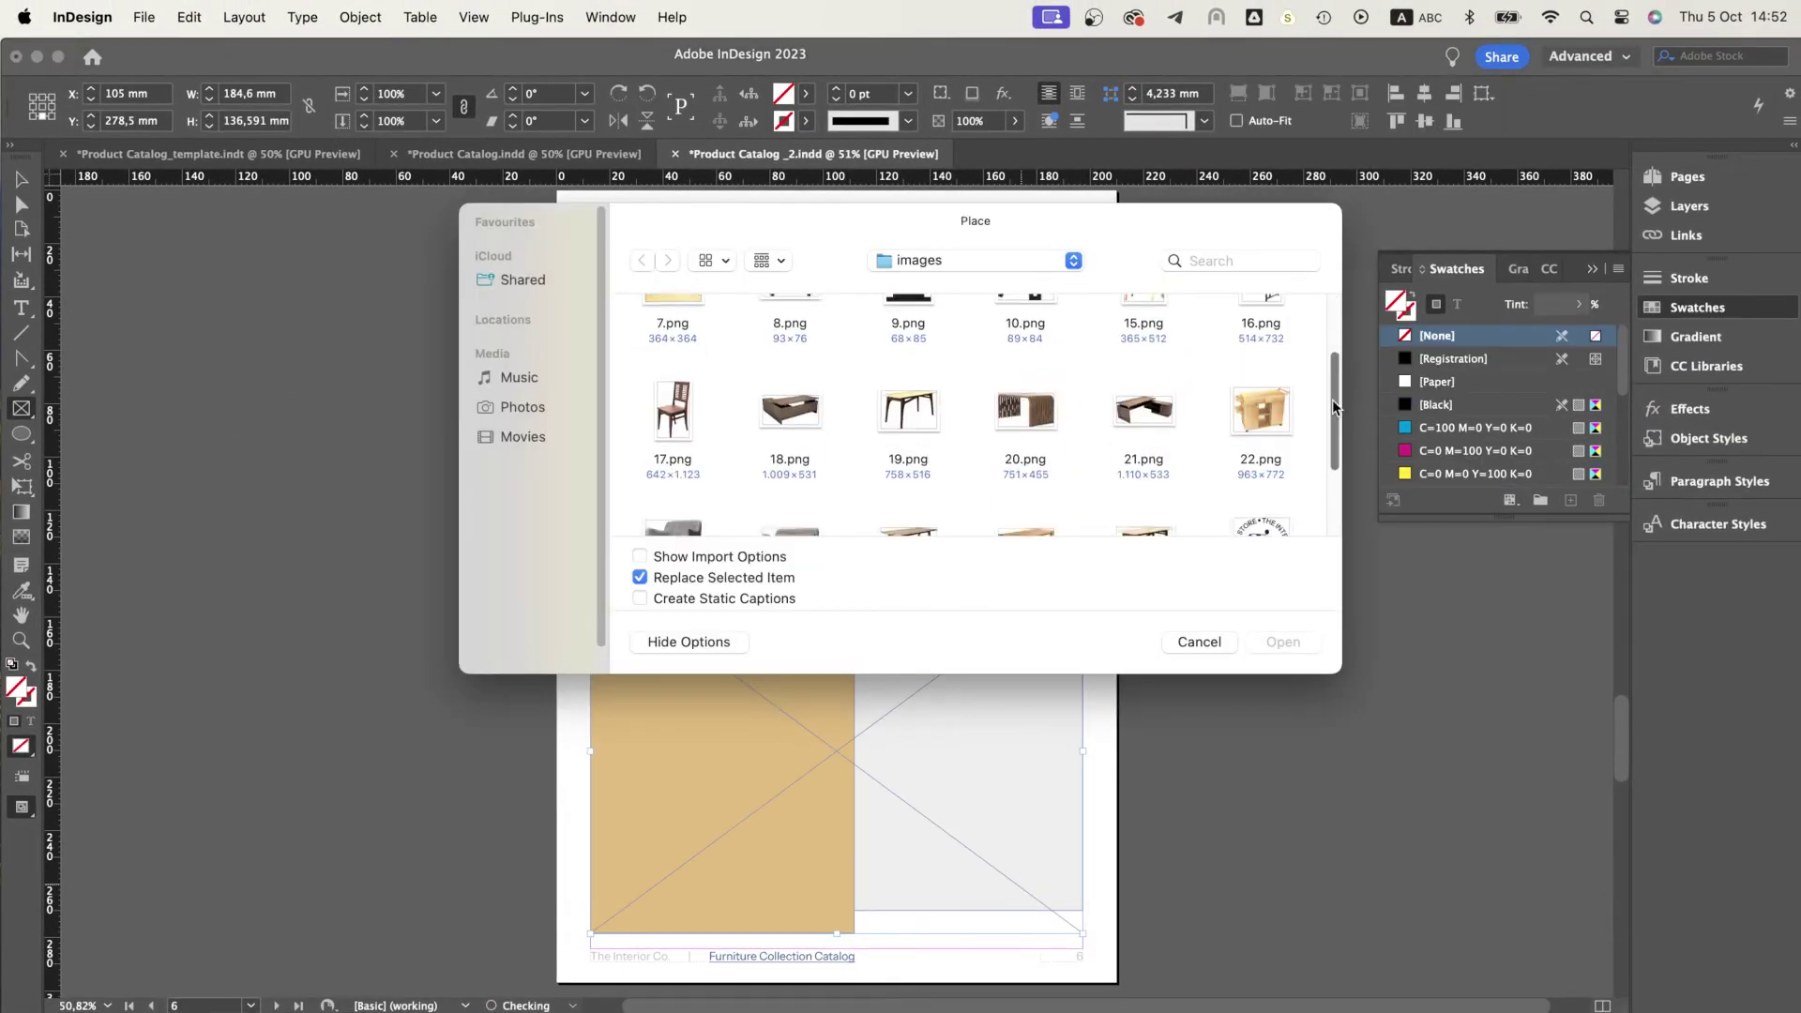
double_click(825, 352)
Scale the sofa image to nearly the width of its frame and position it over the lower part of the tan and grey shapes.
key(v)
double_click(965, 731)
drag(1562, 751, 648, 746)
drag(825, 755, 1261, 758)
drag(1078, 750, 957, 750)
drag(819, 750, 851, 785)
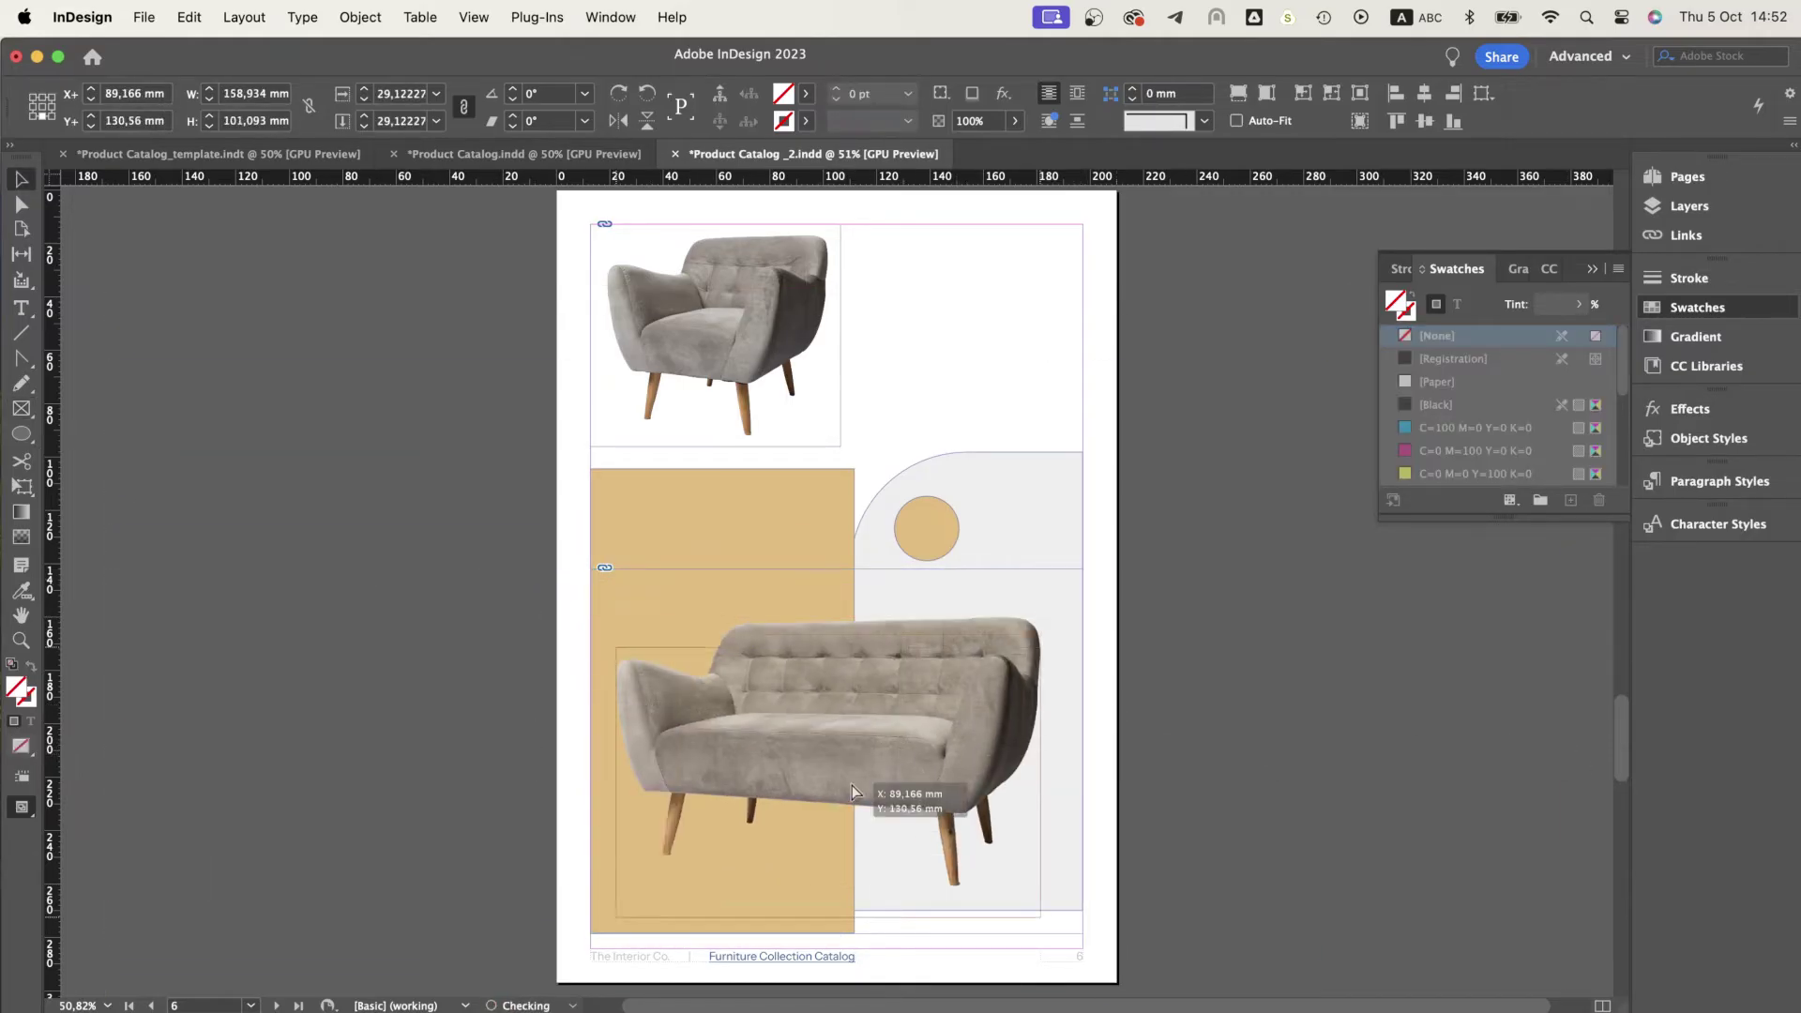
drag(1035, 785, 1077, 785)
drag(976, 764, 966, 760)
Paste the three outlined tag shapes with the divider line and move them beside the armchair image.
click(931, 308)
key(super+v)
drag(807, 576, 937, 307)
click(1211, 320)
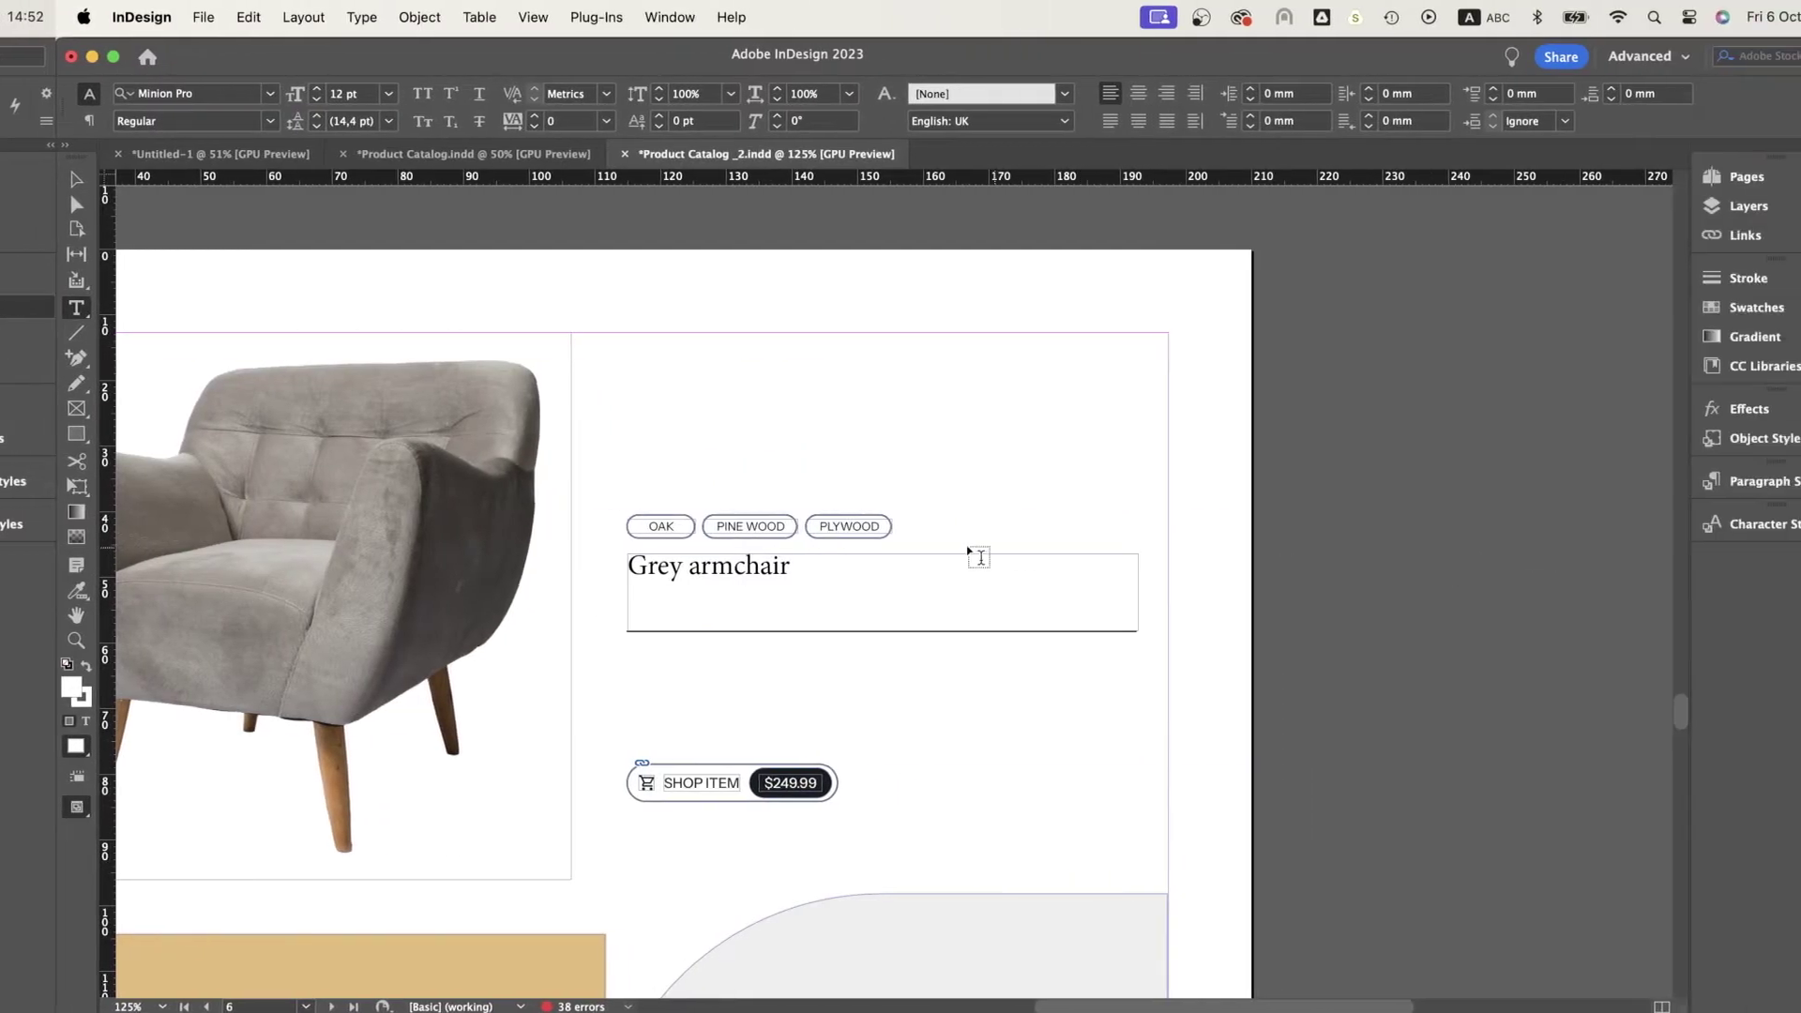
Apply the Headline paragraph style to the Grey armchair title.
drag(732, 567, 555, 566)
click(1675, 483)
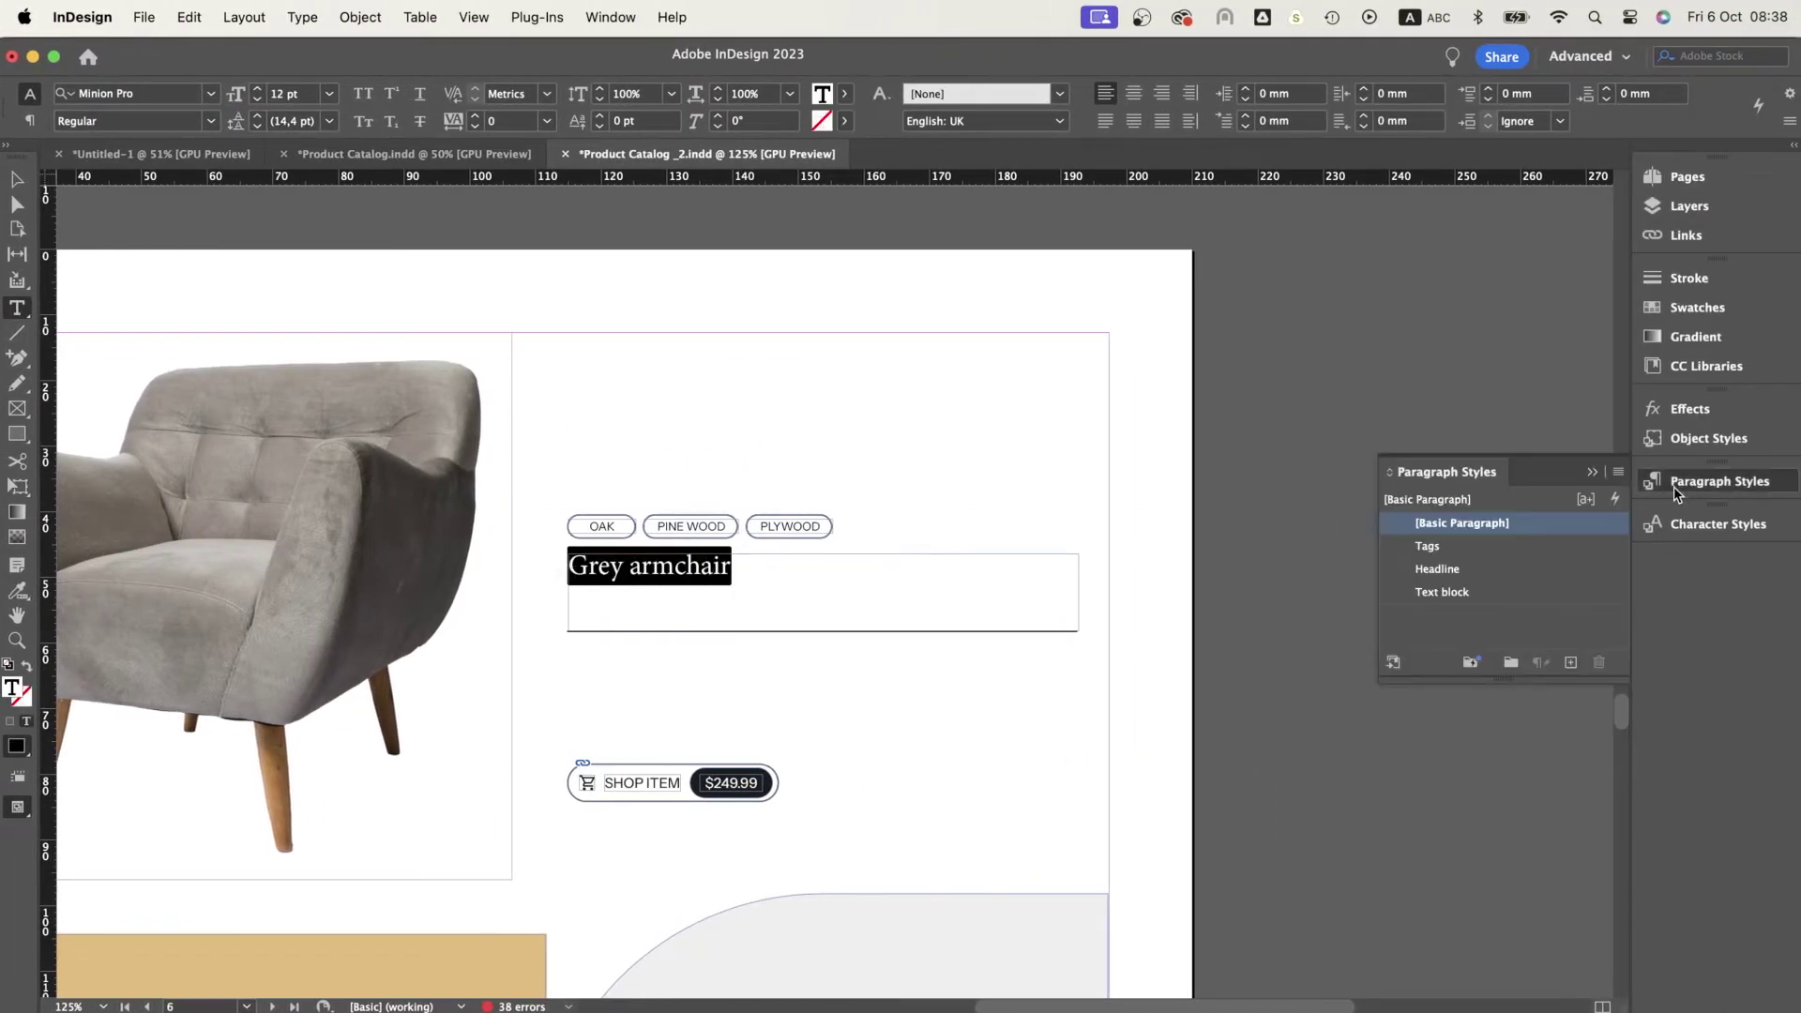
click(1547, 569)
Draw a text frame between the divider line and the shop tag, paste the armchair description into it and select the text.
drag(568, 641, 1078, 748)
key(super+v)
drag(897, 672, 562, 662)
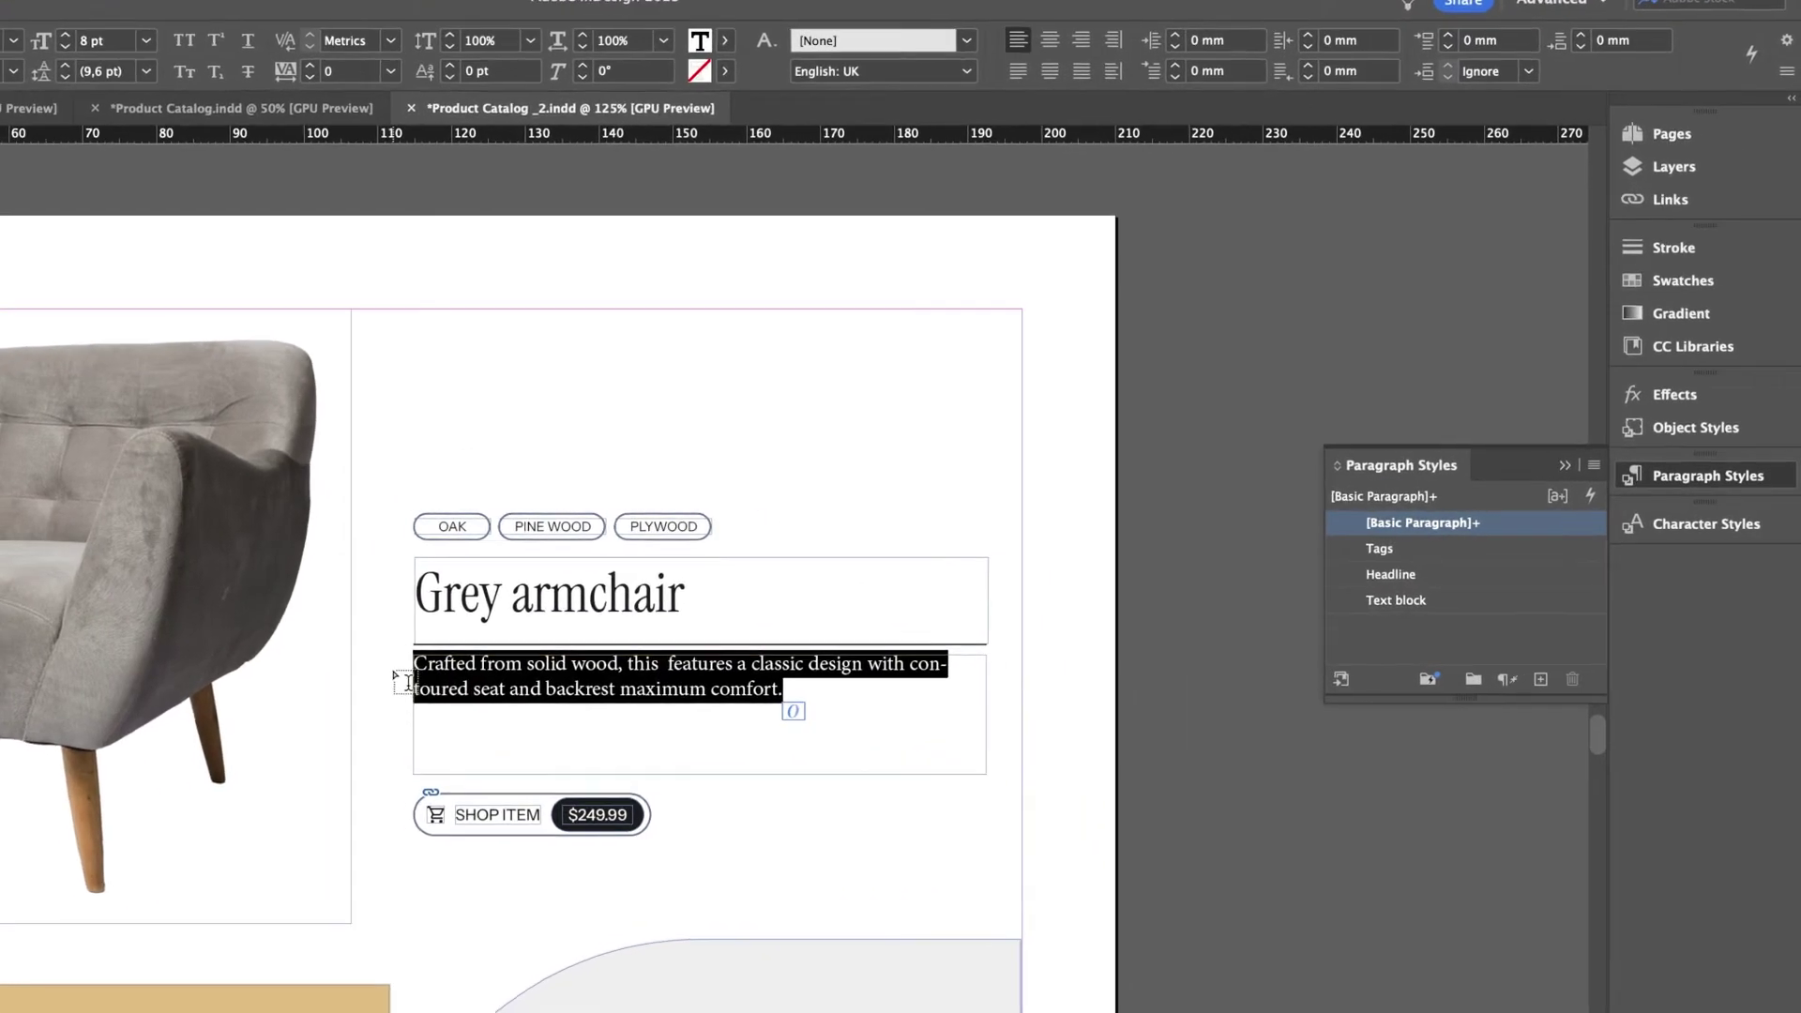
Create a paragraph style named Text box using Instrument Sans Regular at 11 pt.
click(1542, 678)
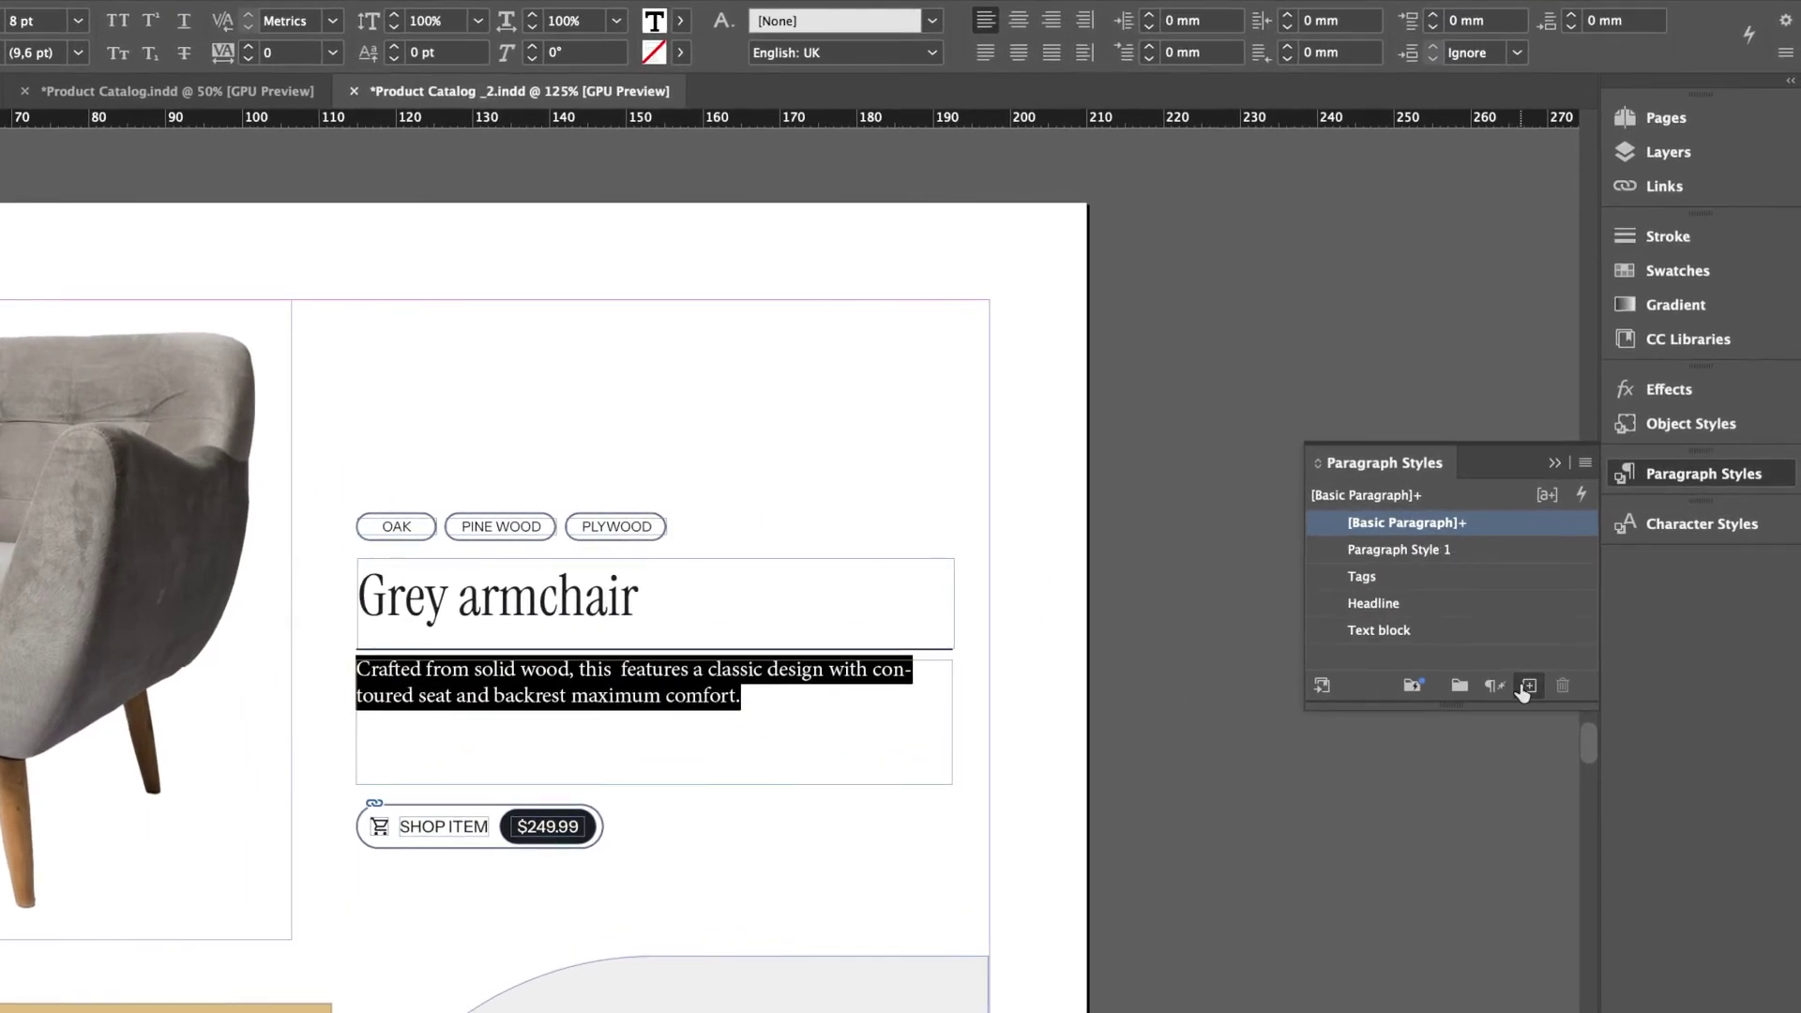
double_click(1440, 550)
text(Text box)
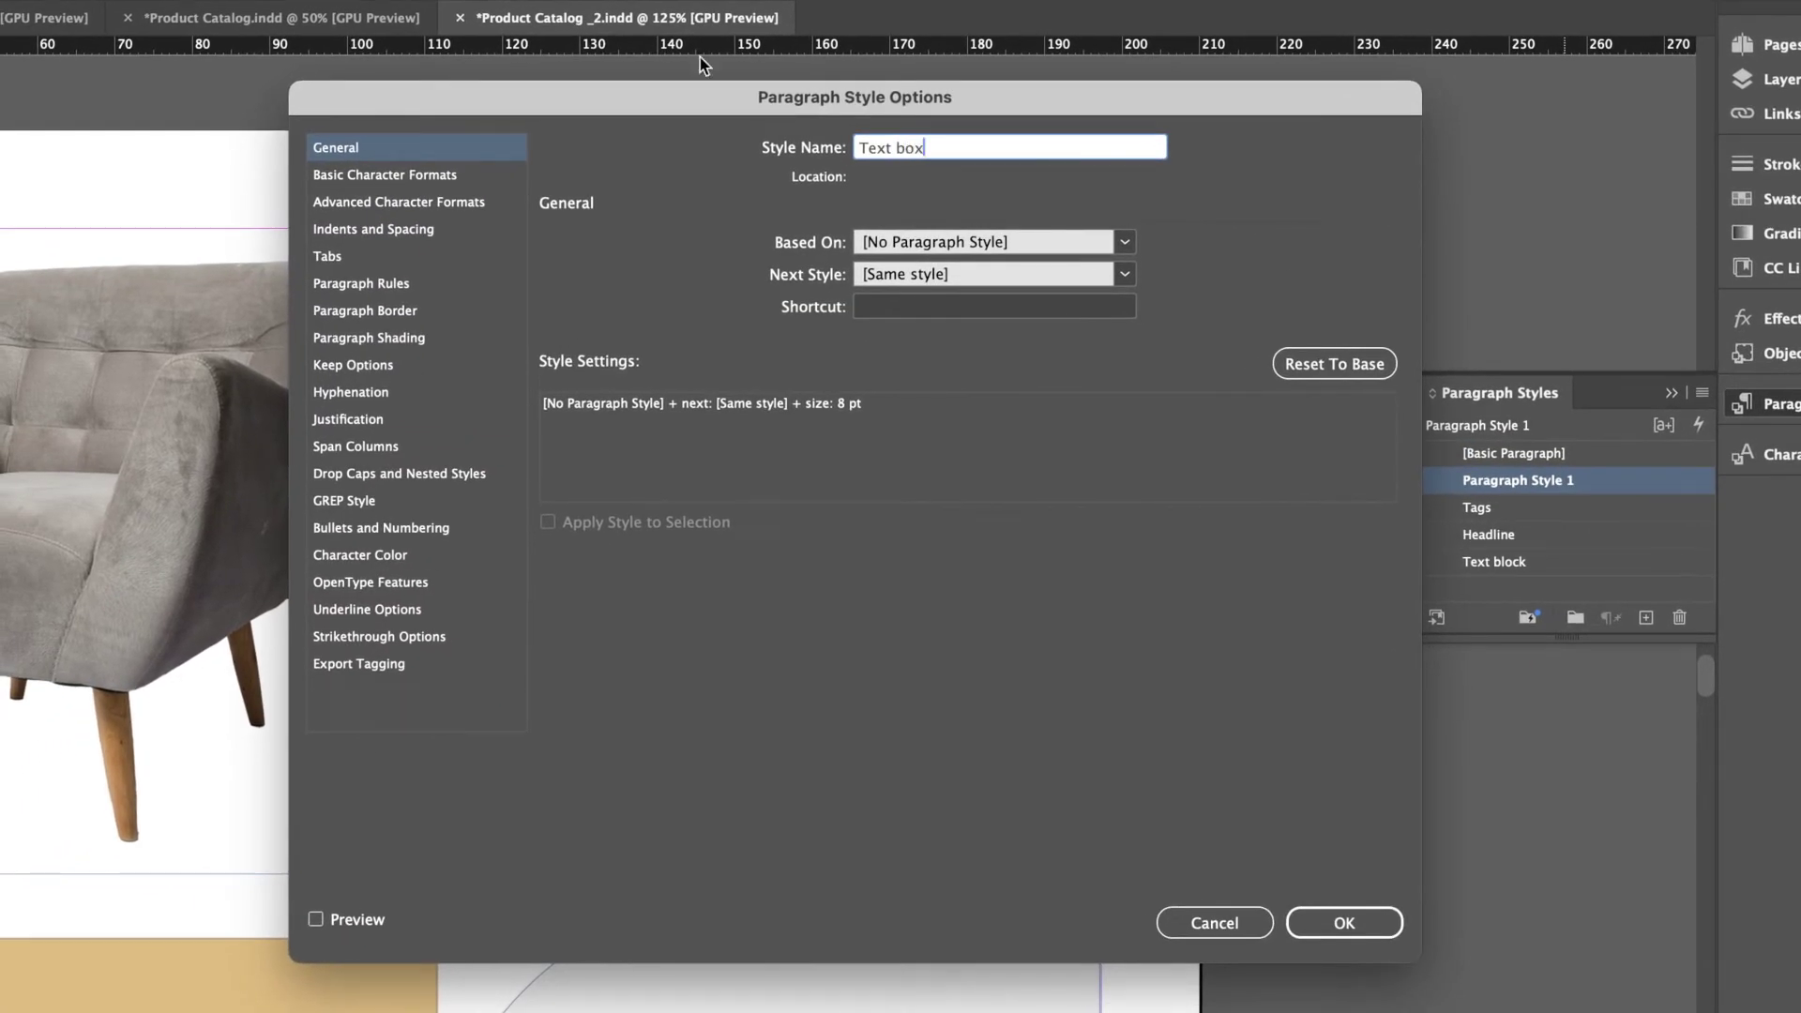
click(445, 176)
triple_click(691, 258)
text(Instrument Sans)
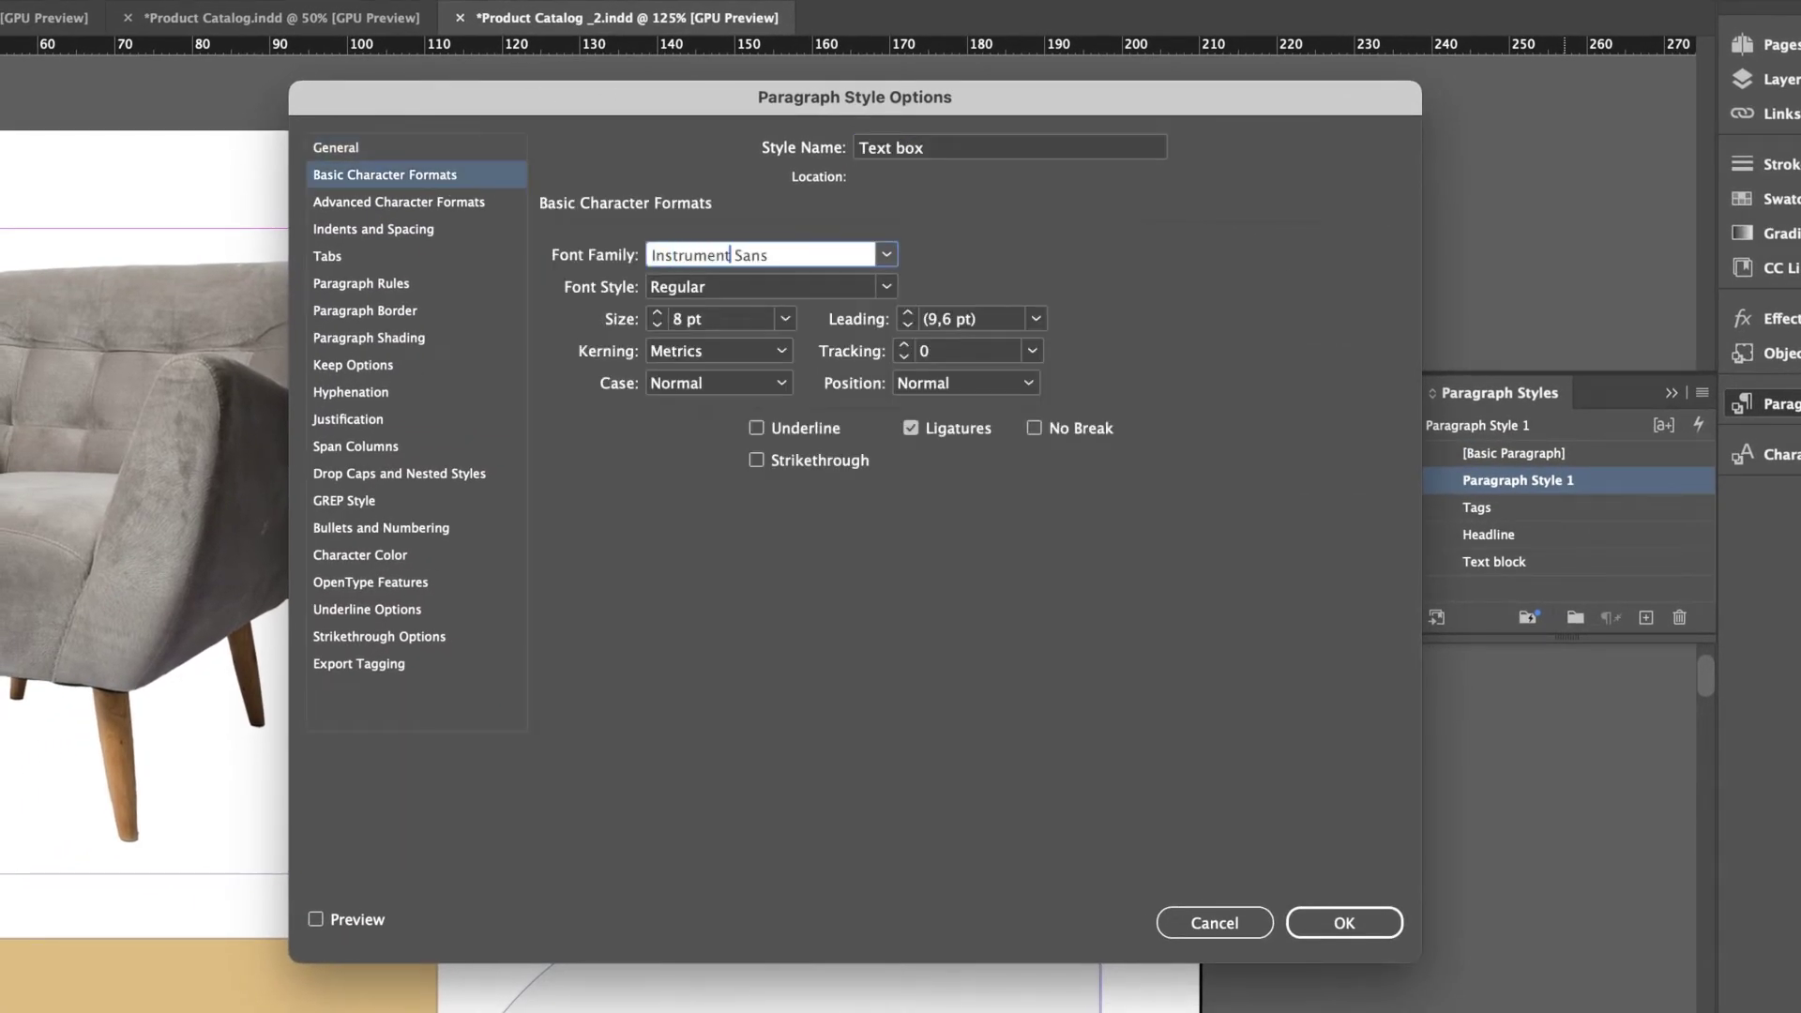
click(785, 319)
click(750, 454)
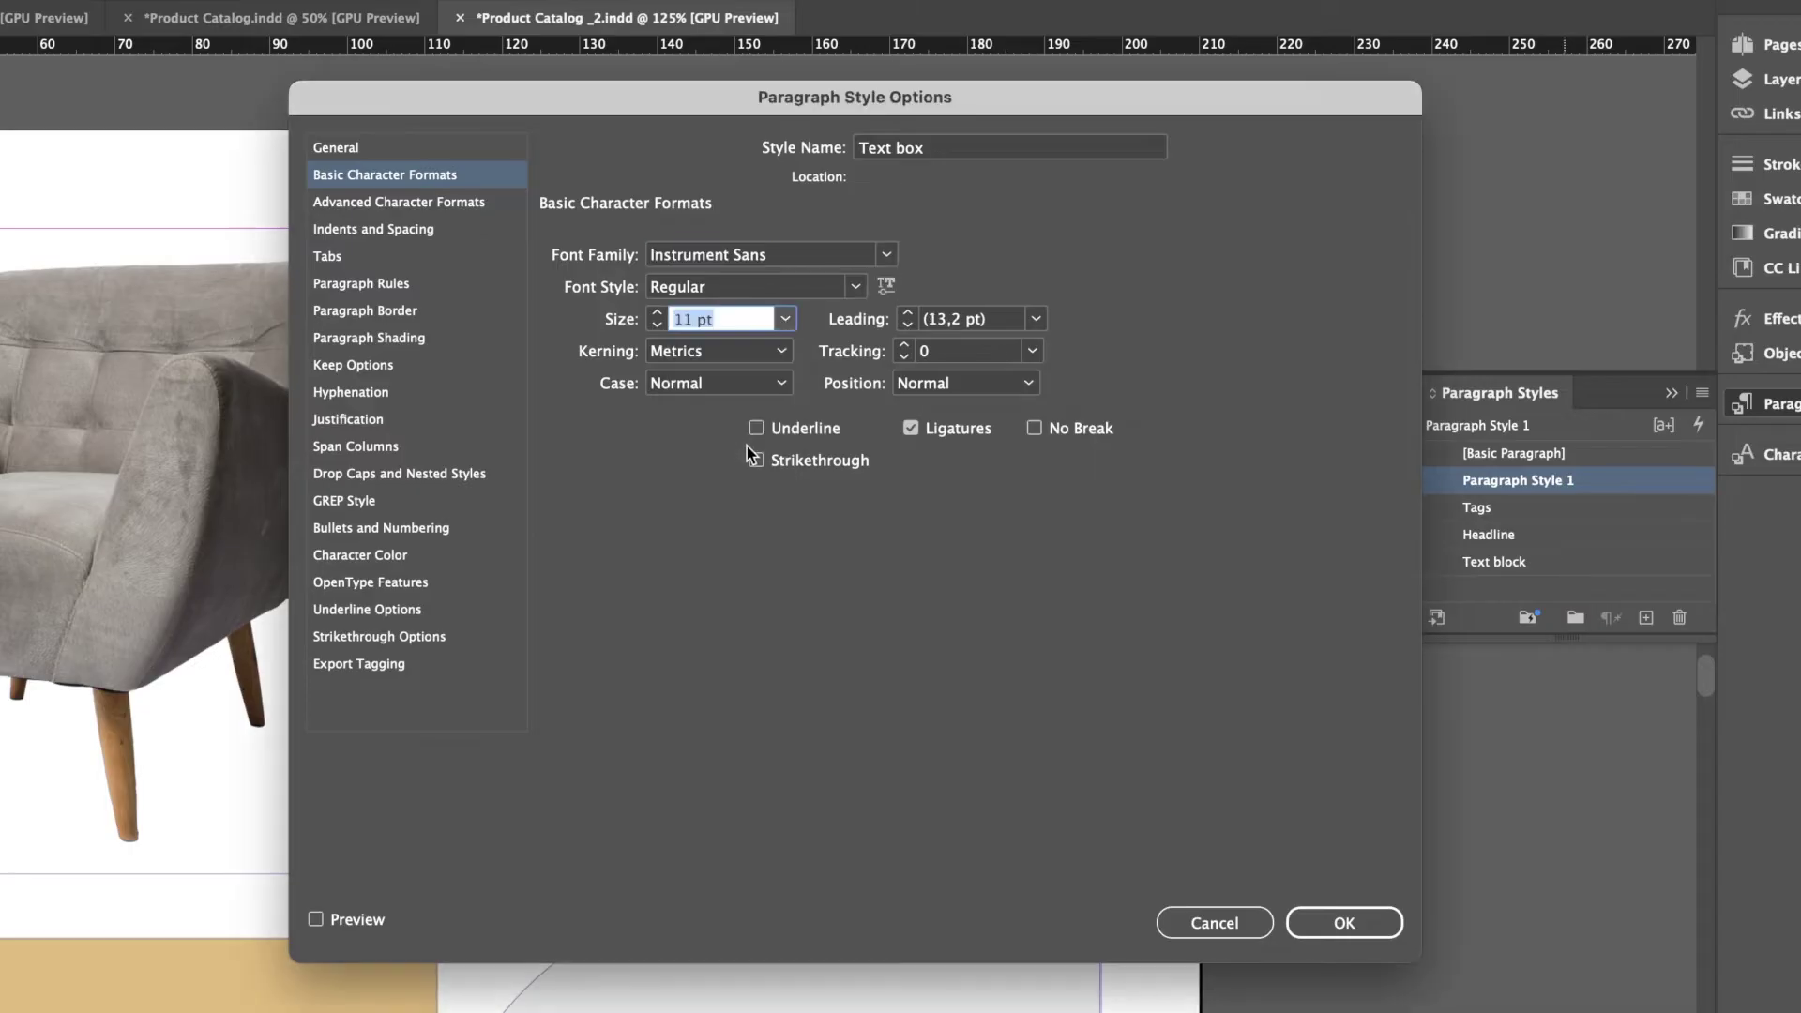
click(1344, 922)
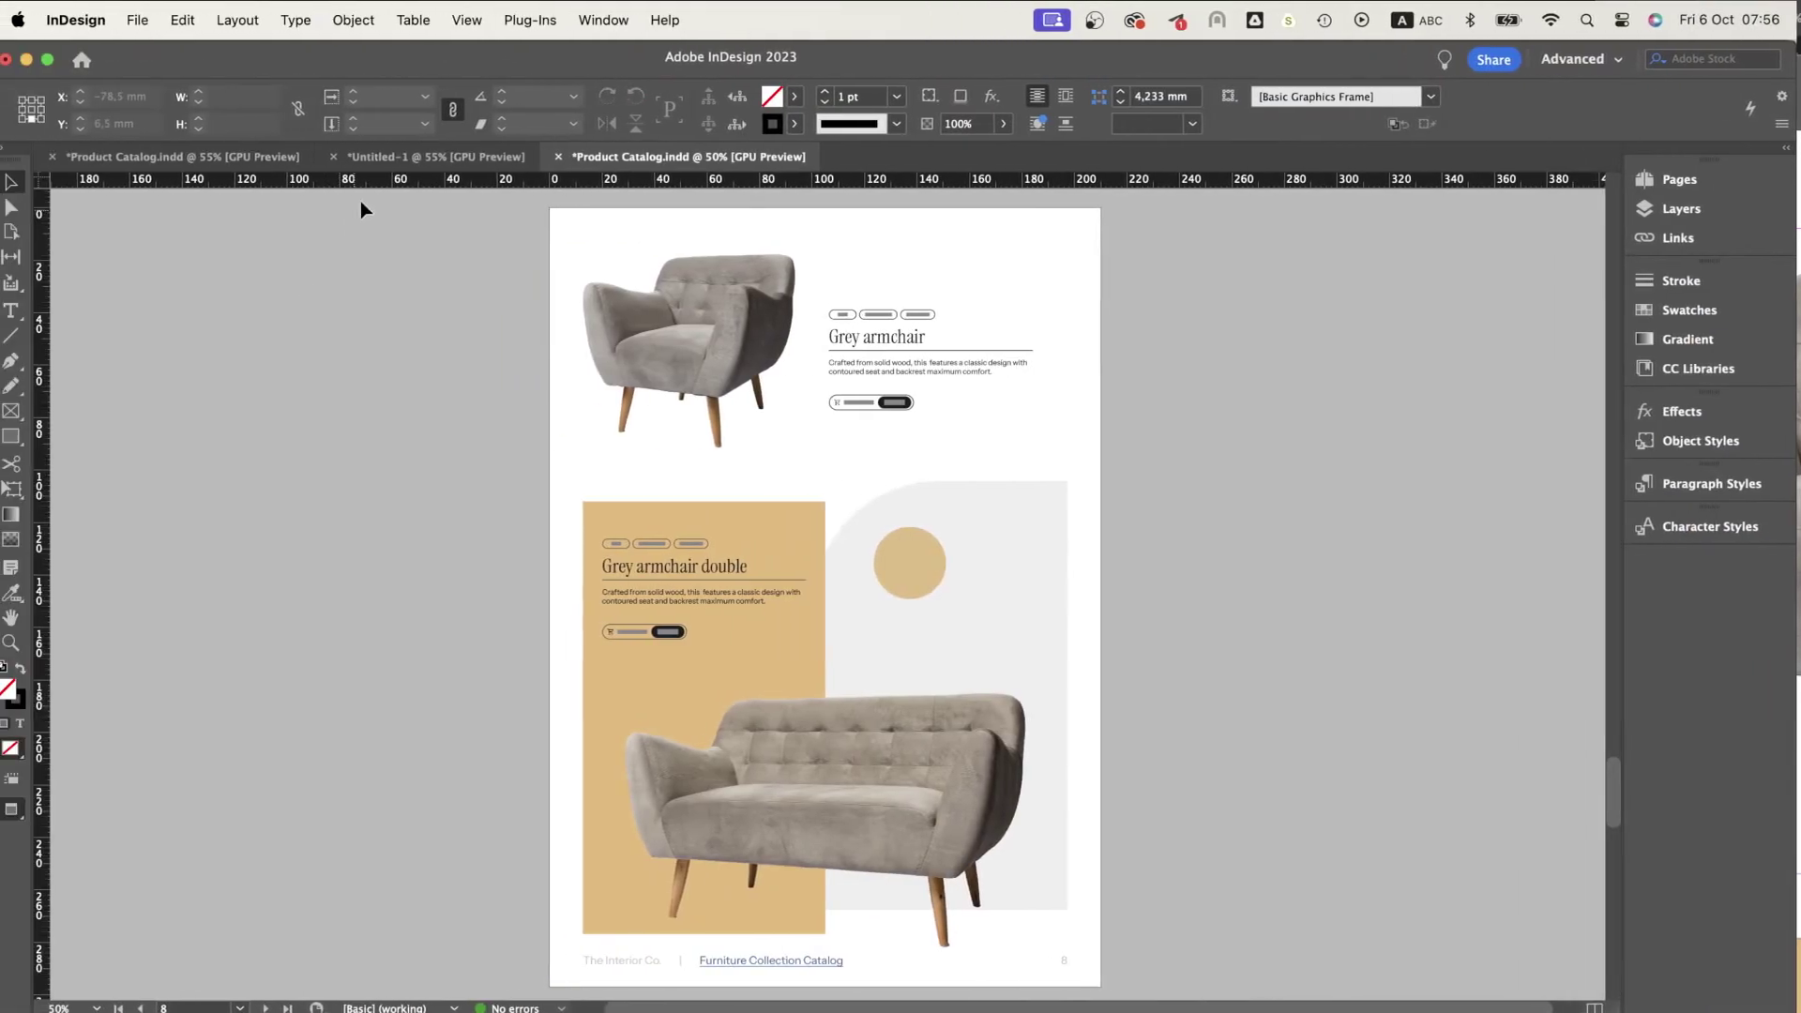
click(475, 20)
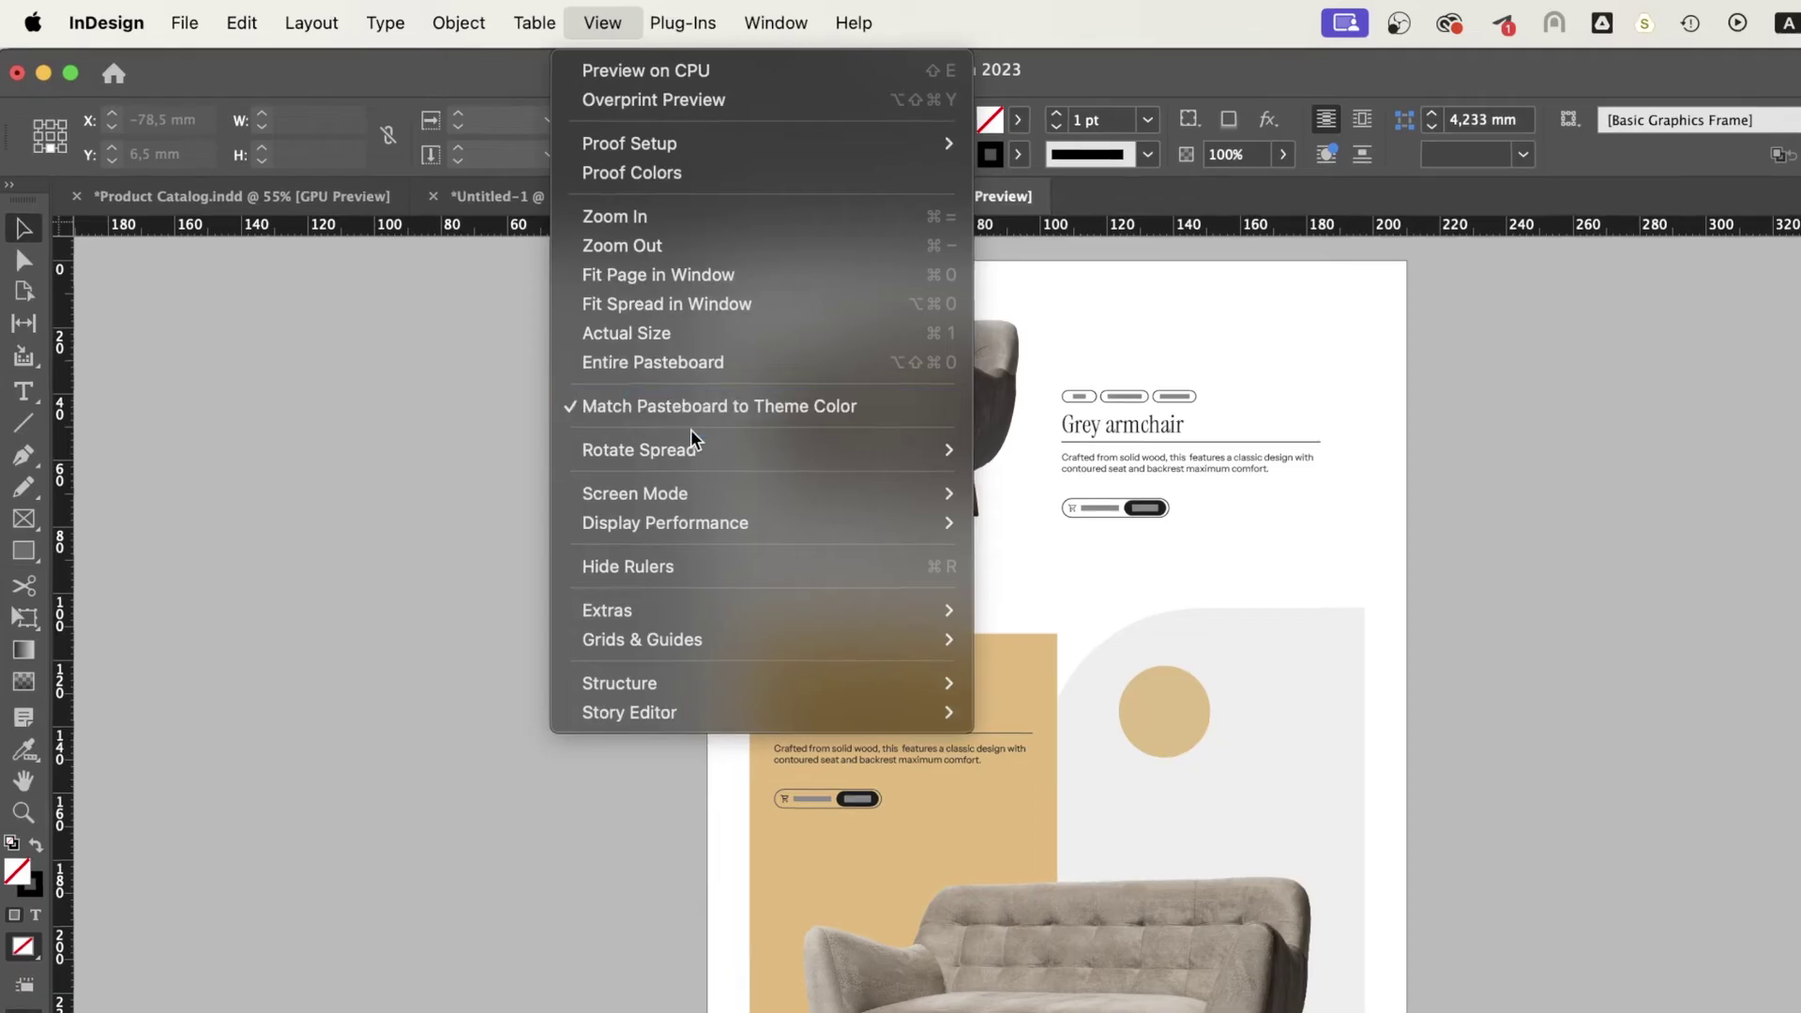
mouse_move(545, 420)
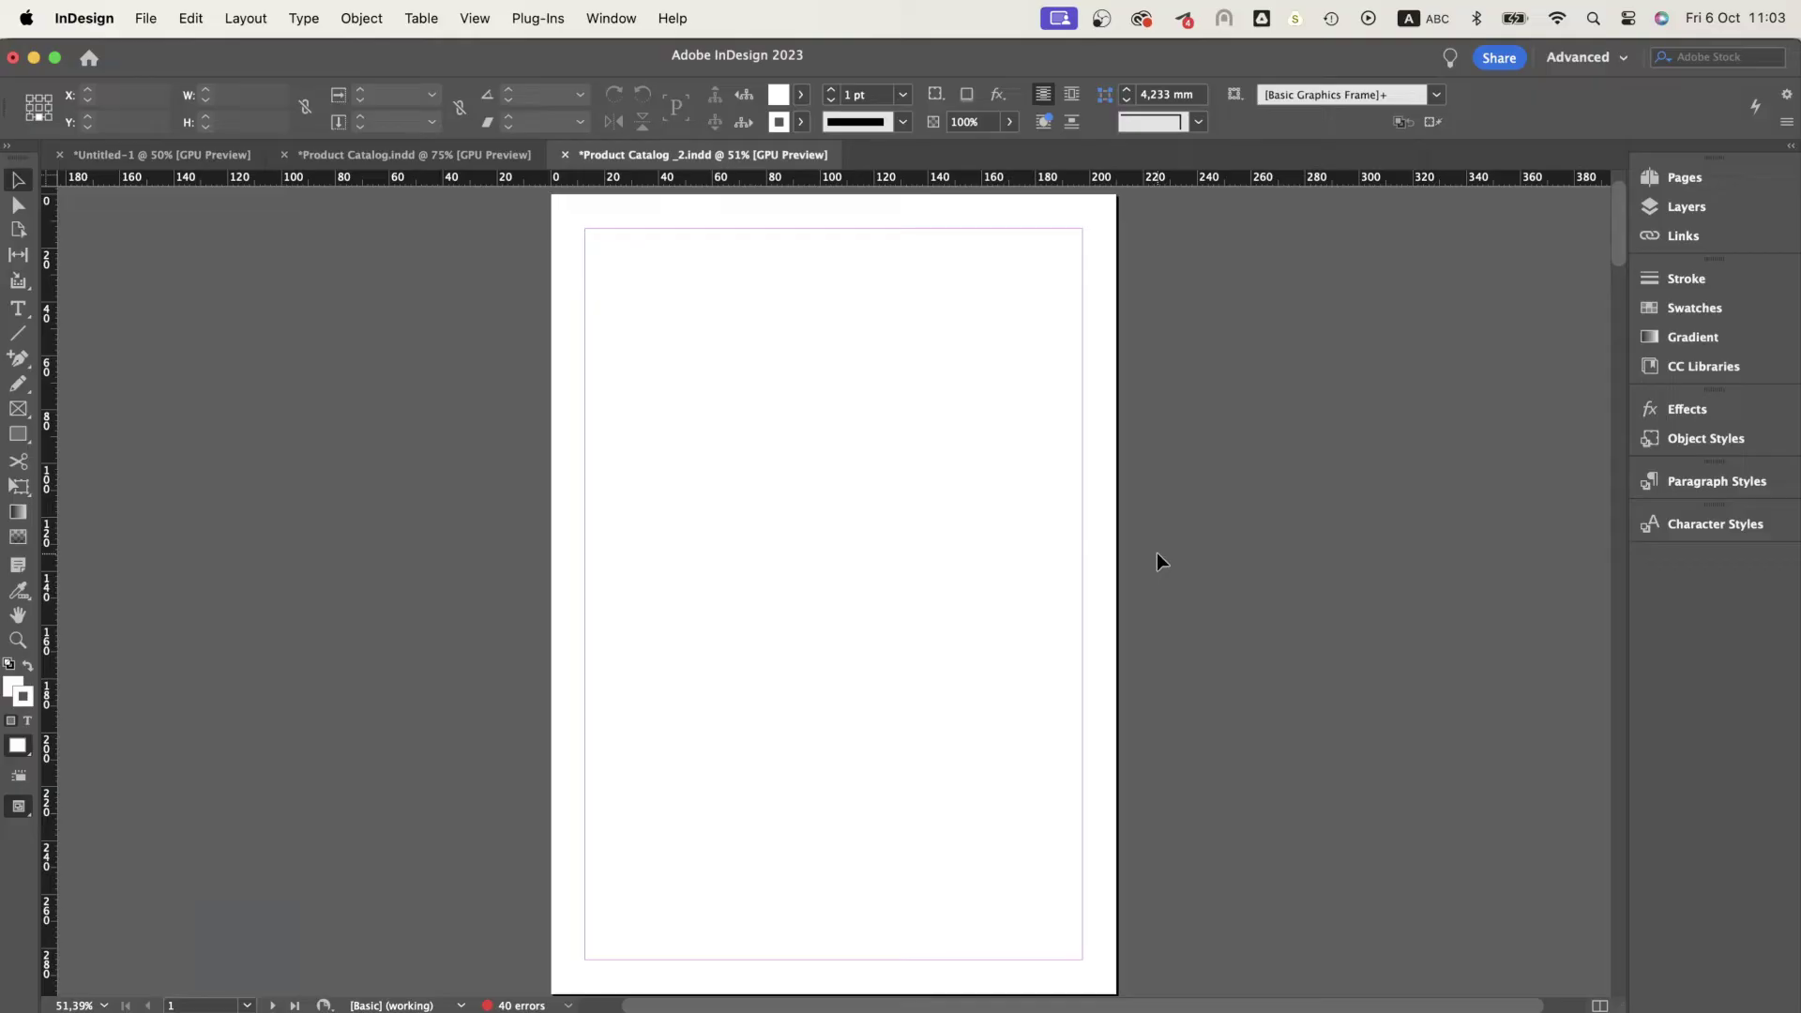
Draw a 210 × 297 mm rectangle covering the cover page and give its stroke and fill the R=232 G=186 B=119 swatch.
key(m)
drag(550, 197, 1116, 994)
click(1693, 307)
click(1474, 450)
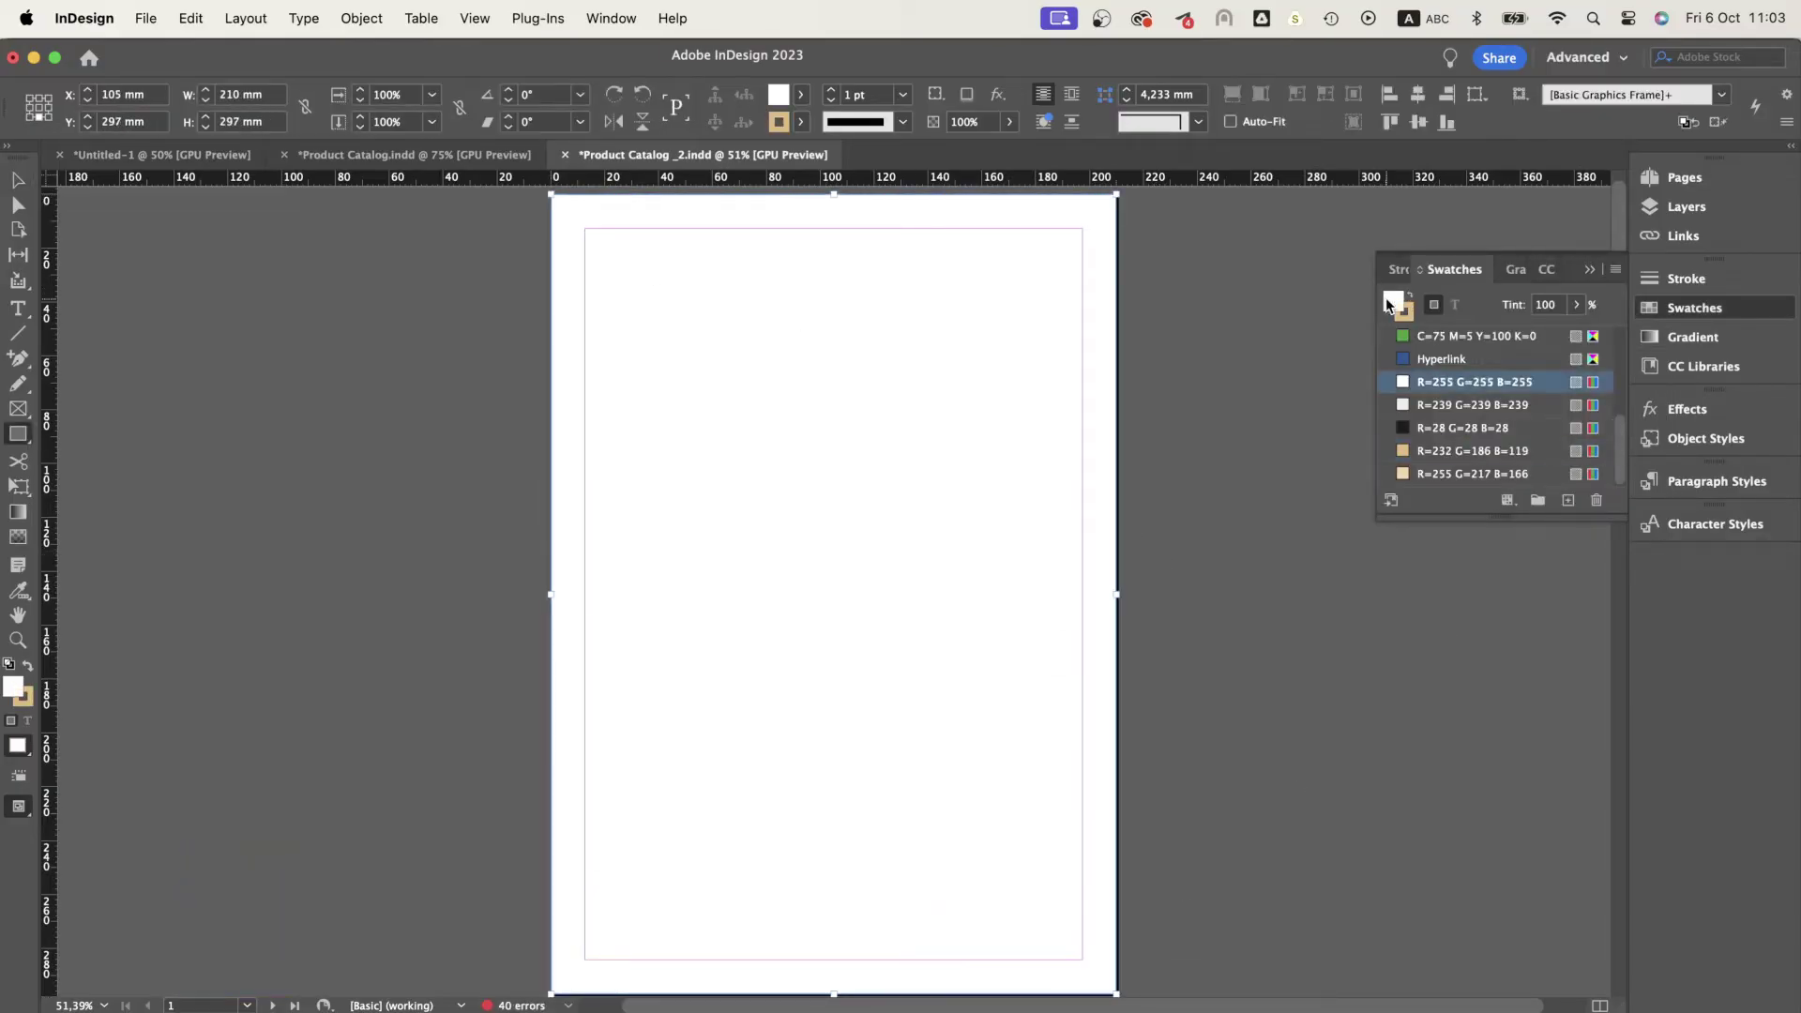
click(1388, 305)
click(1474, 450)
Draw an image frame about 184.6 × 271.6 mm inside the cover margins and place the interior photo with the round mirror.
key(f)
drag(584, 228, 1084, 961)
key(super+d)
click(691, 373)
click(1308, 646)
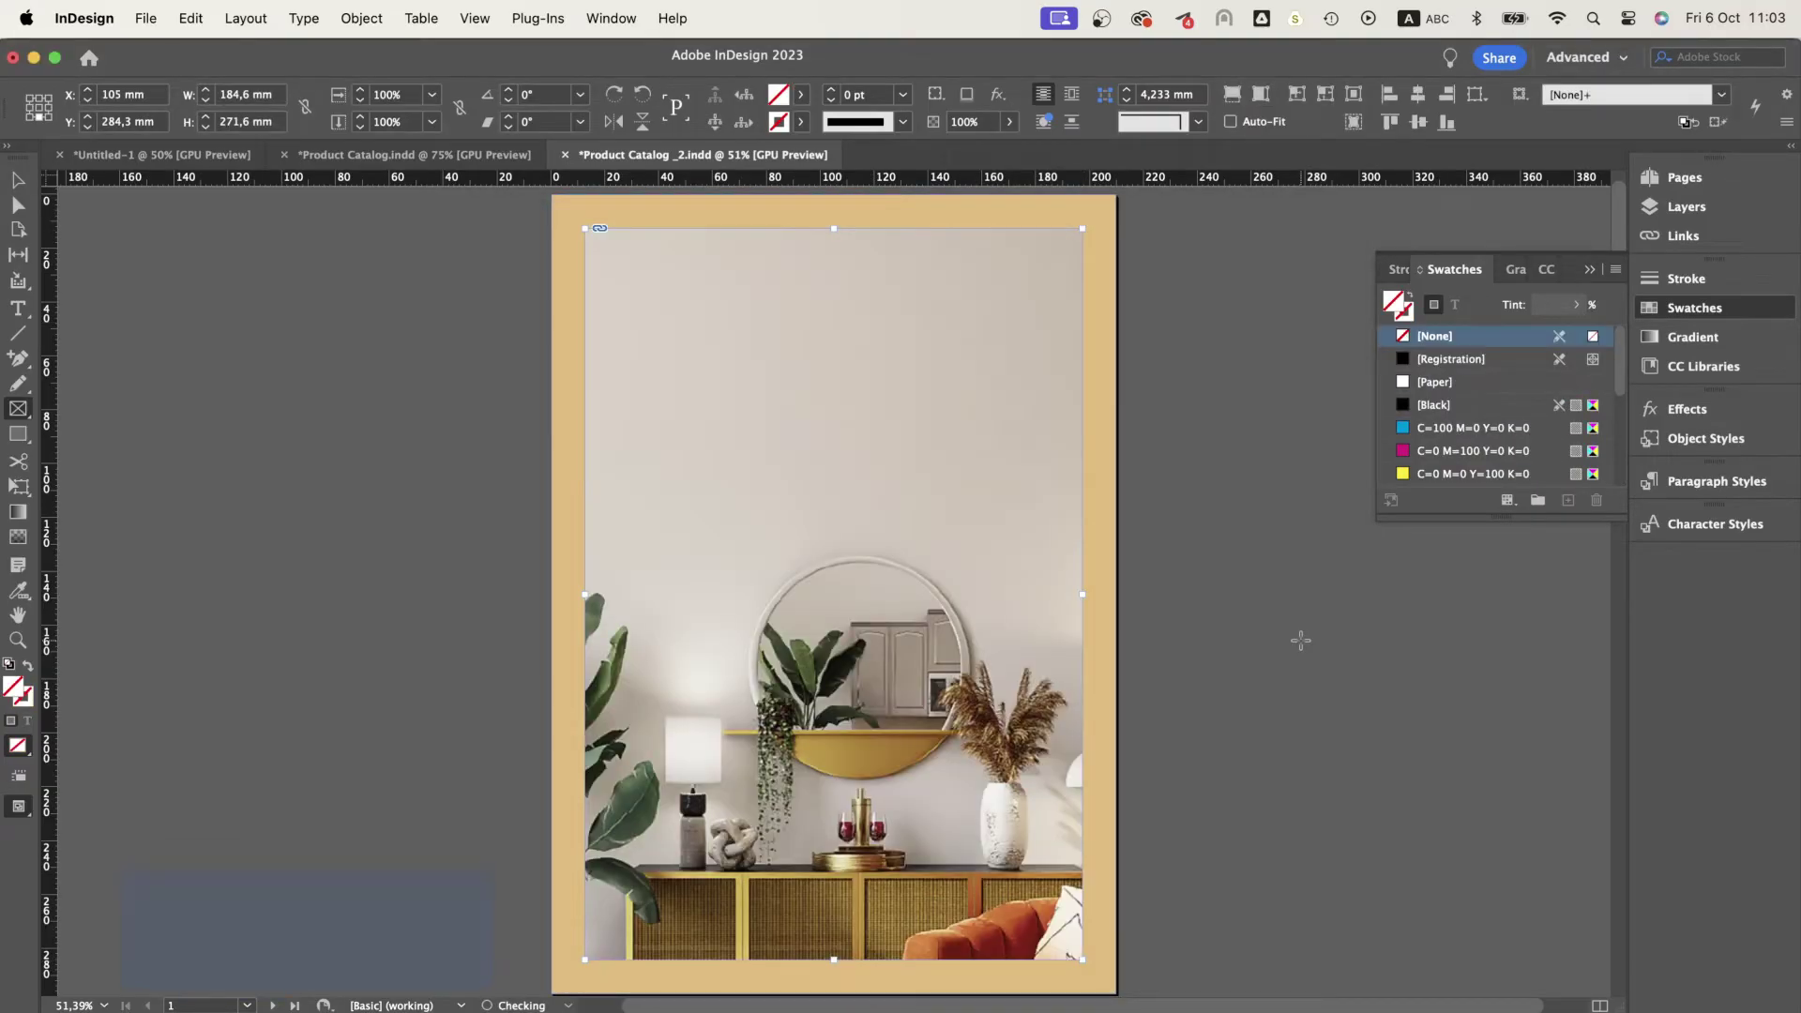
Add the cover title "Enhance Your Space with The Interior Co. Furniture" near the photo's upper edge and apply the Headline Cover style.
key(t)
mouse_move(618, 270)
mouse_down()
mouse_move(1052, 415)
mouse_move(643, 263)
mouse_up()
key(super+v)
click(1707, 482)
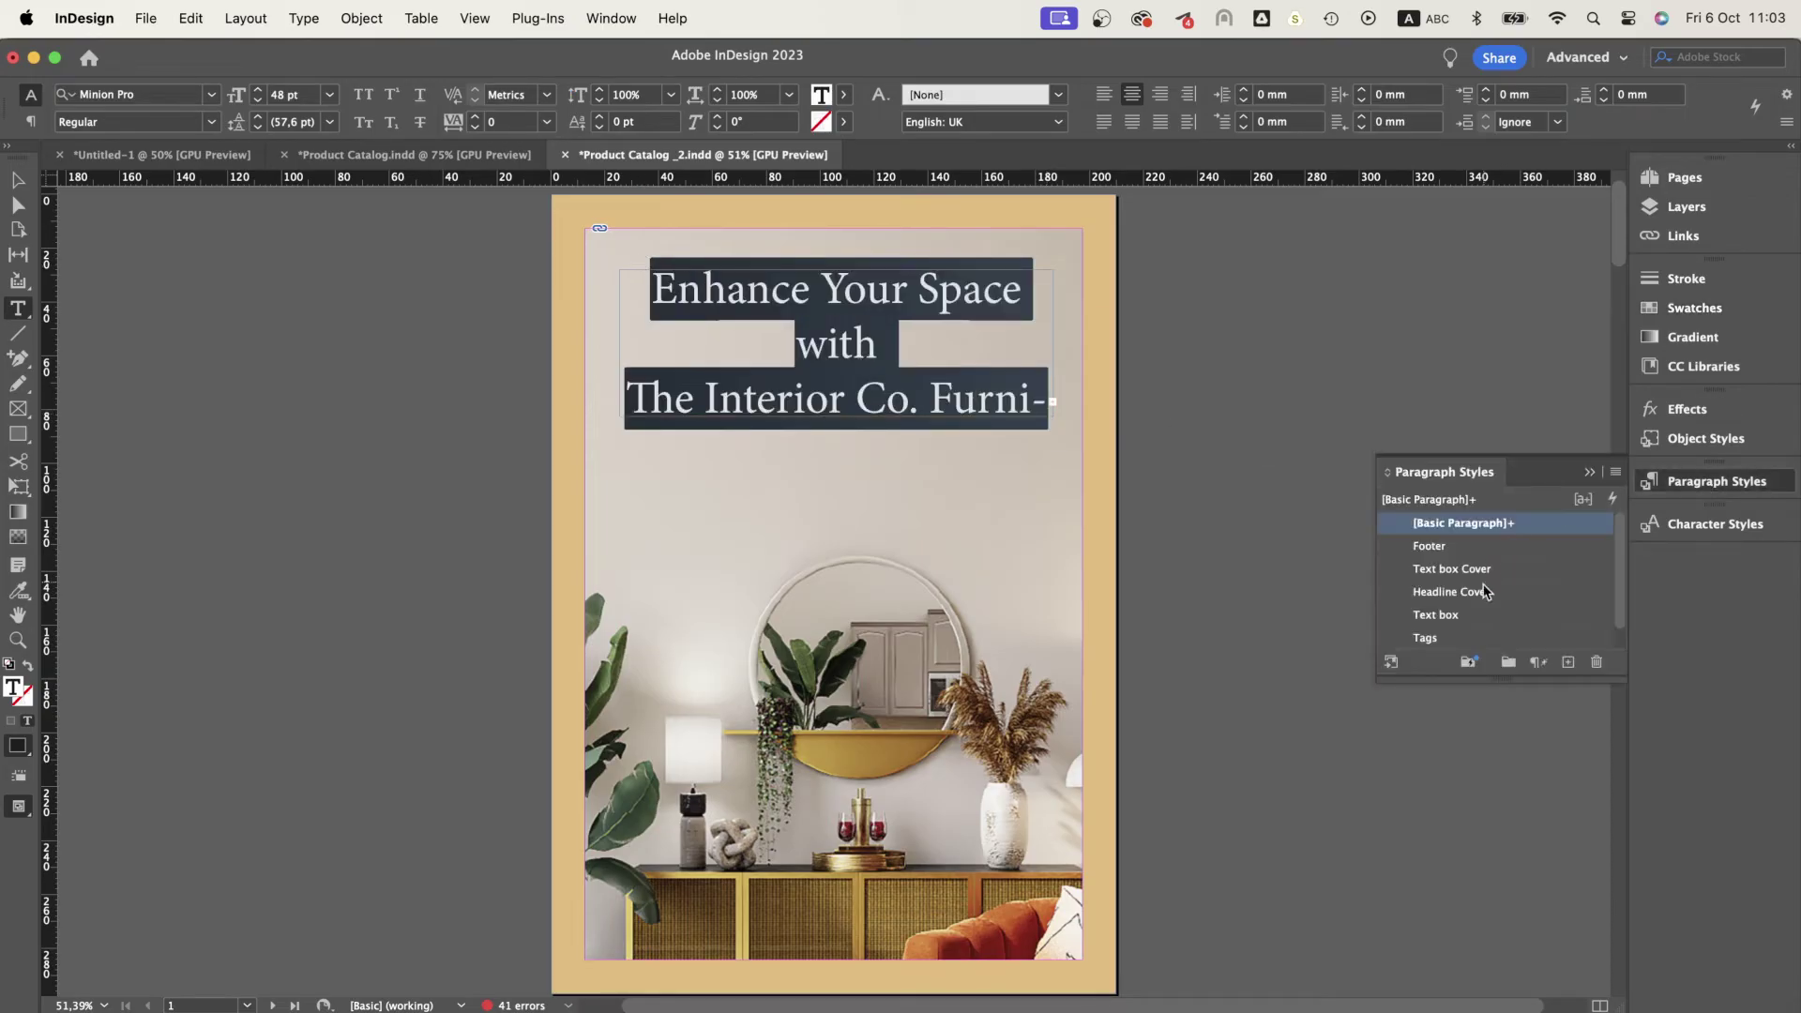
click(1486, 592)
Add the subtitle "Furniture Collection Cataog" in the Text box Cover style and paste the three Kitchen columns beneath it.
drag(654, 428, 1013, 507)
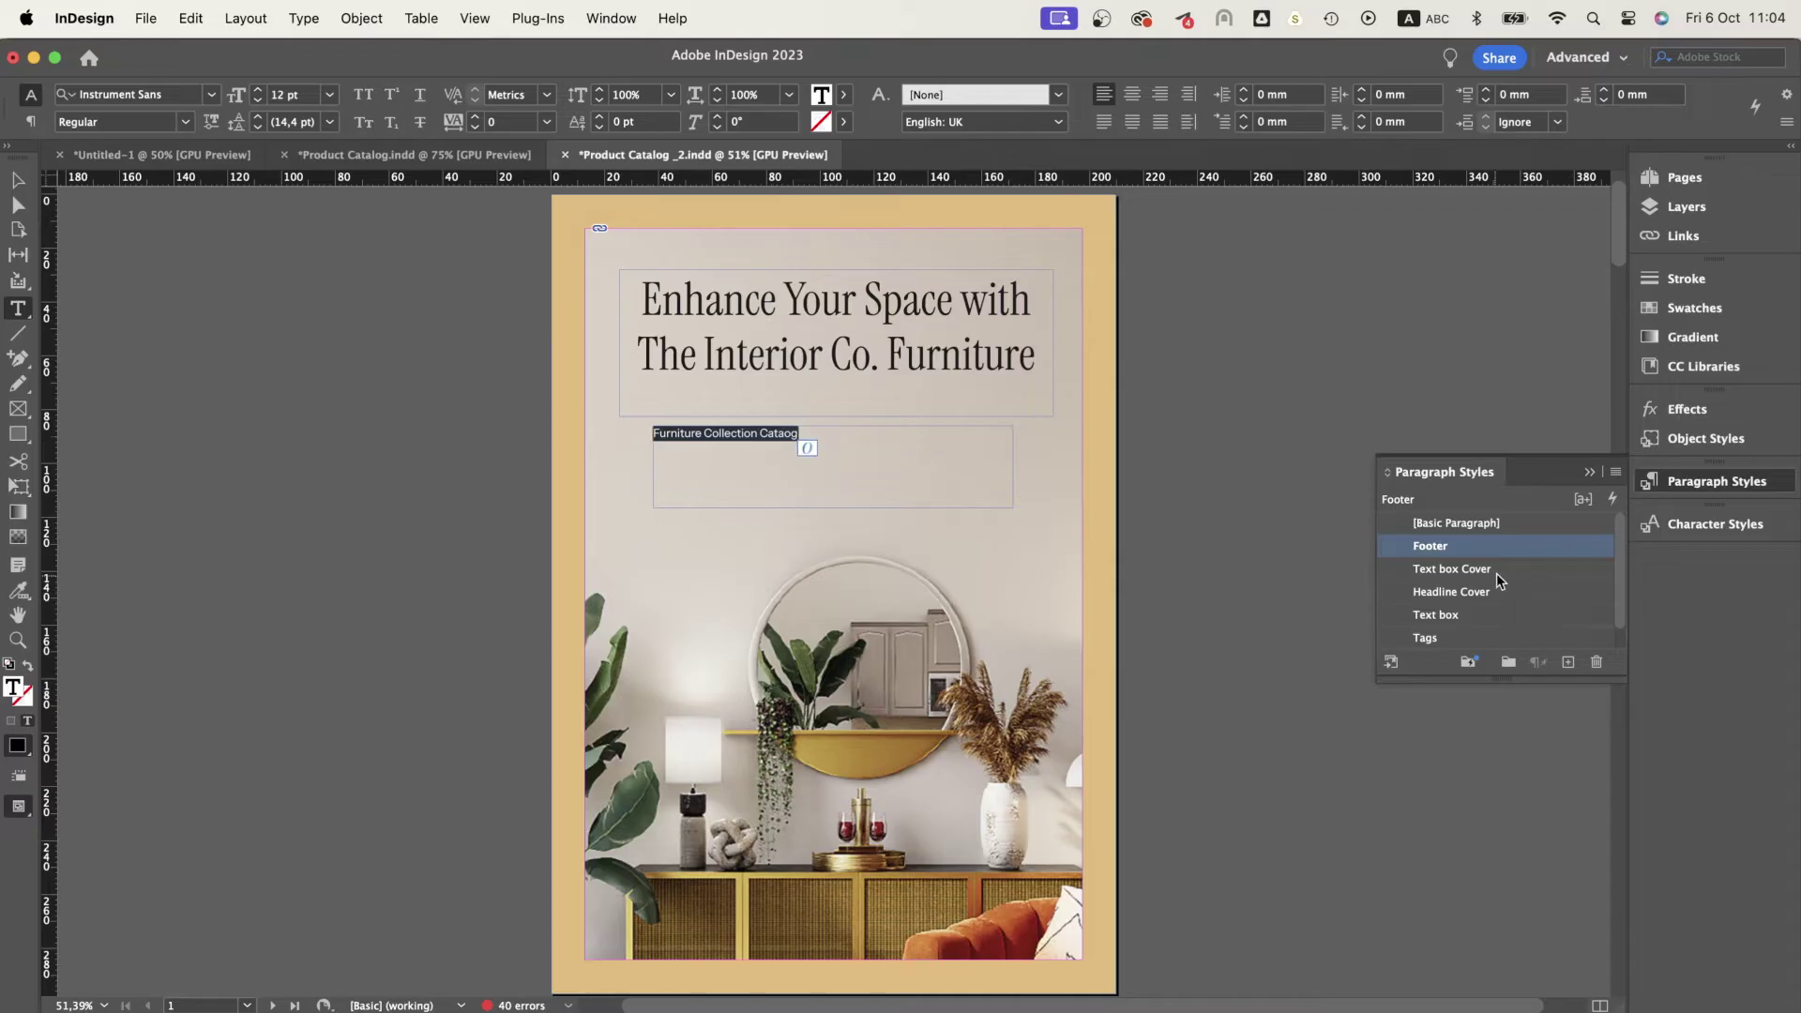
click(1496, 573)
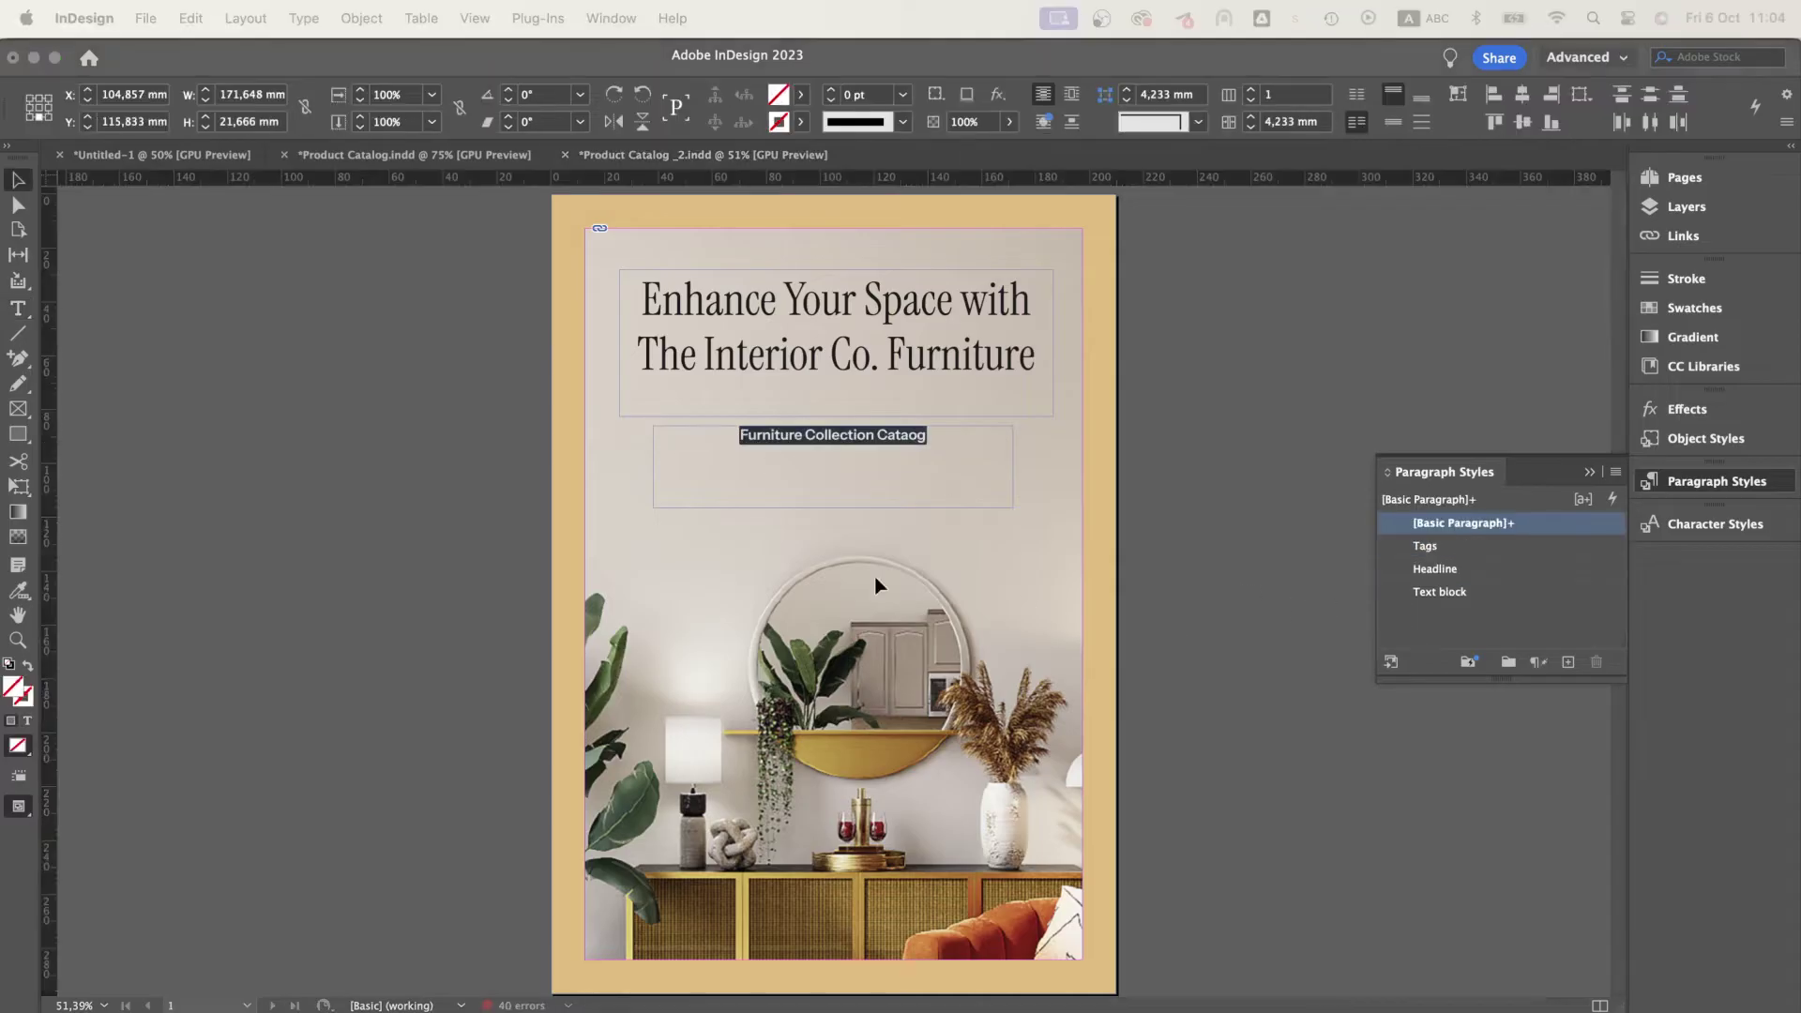
click(723, 566)
key(super+v)
drag(727, 568, 731, 496)
Draw a white rectangle about 107.5 × 20.5 mm over the photo's lower edge and place the Interior Co. logo in a 100 × 15 mm frame.
drag(688, 924, 978, 981)
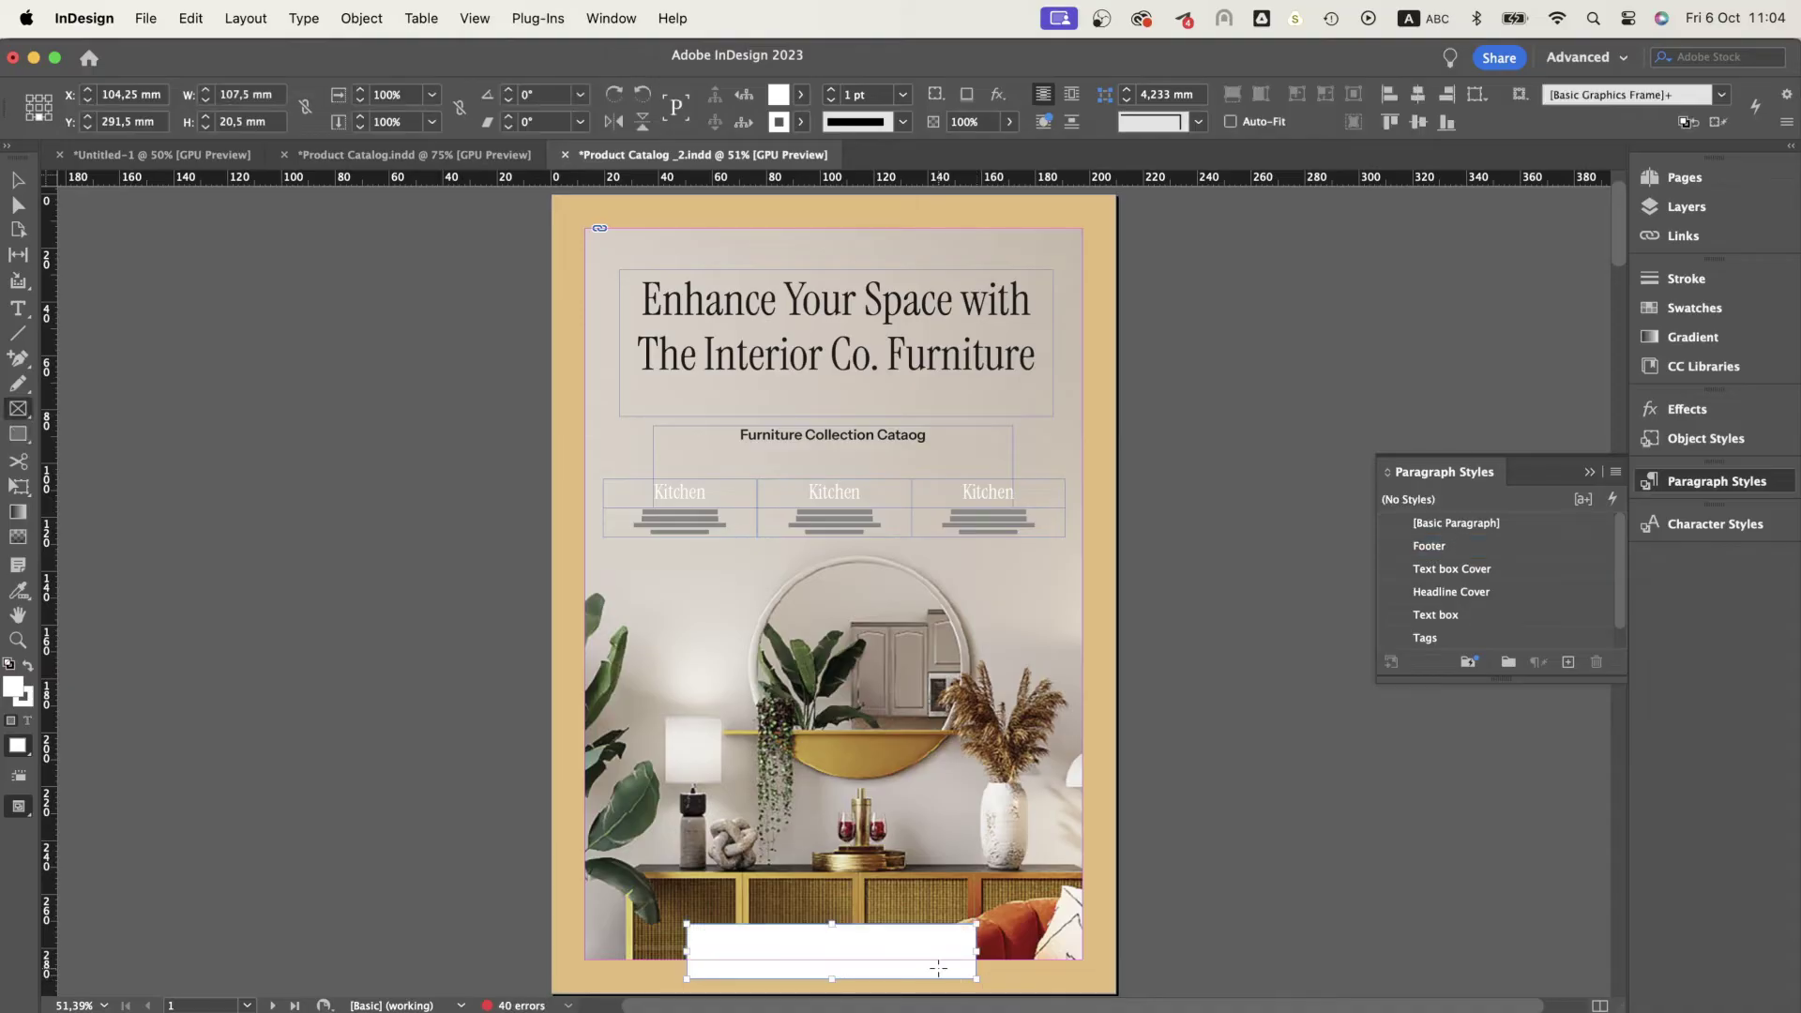
drag(696, 931, 965, 973)
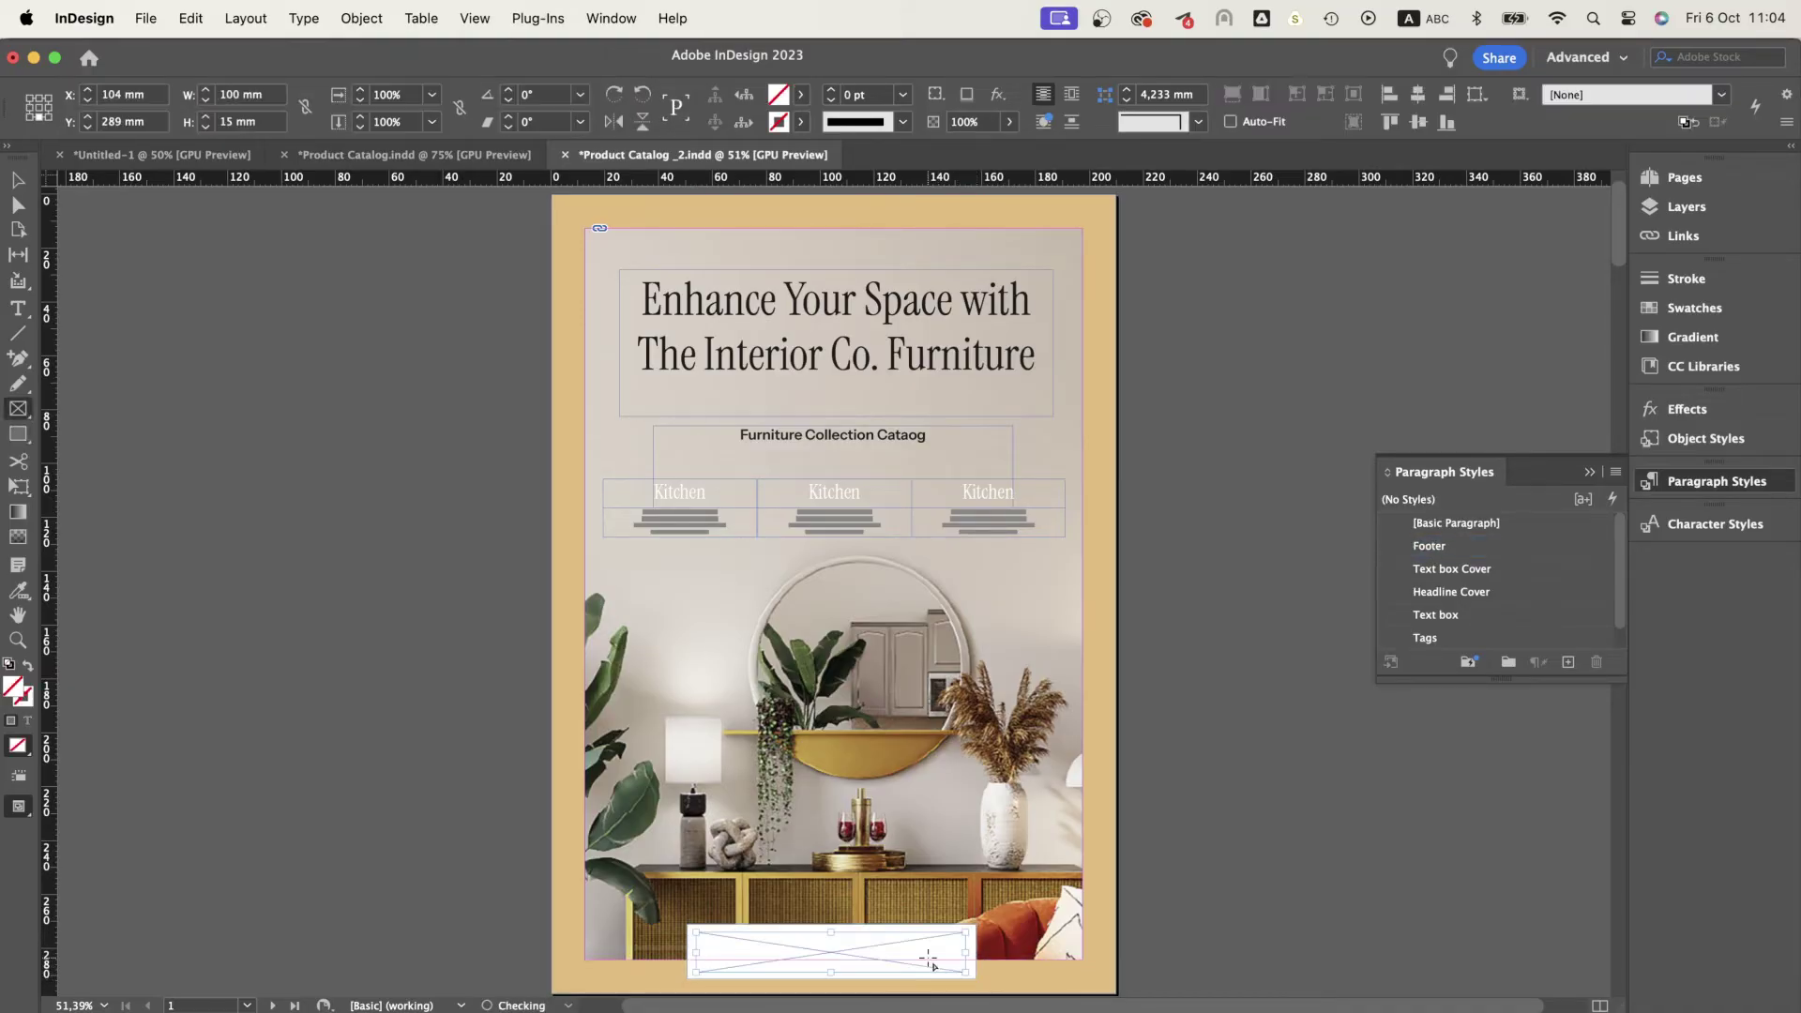
key(cmd+d)
click(774, 351)
click(1277, 640)
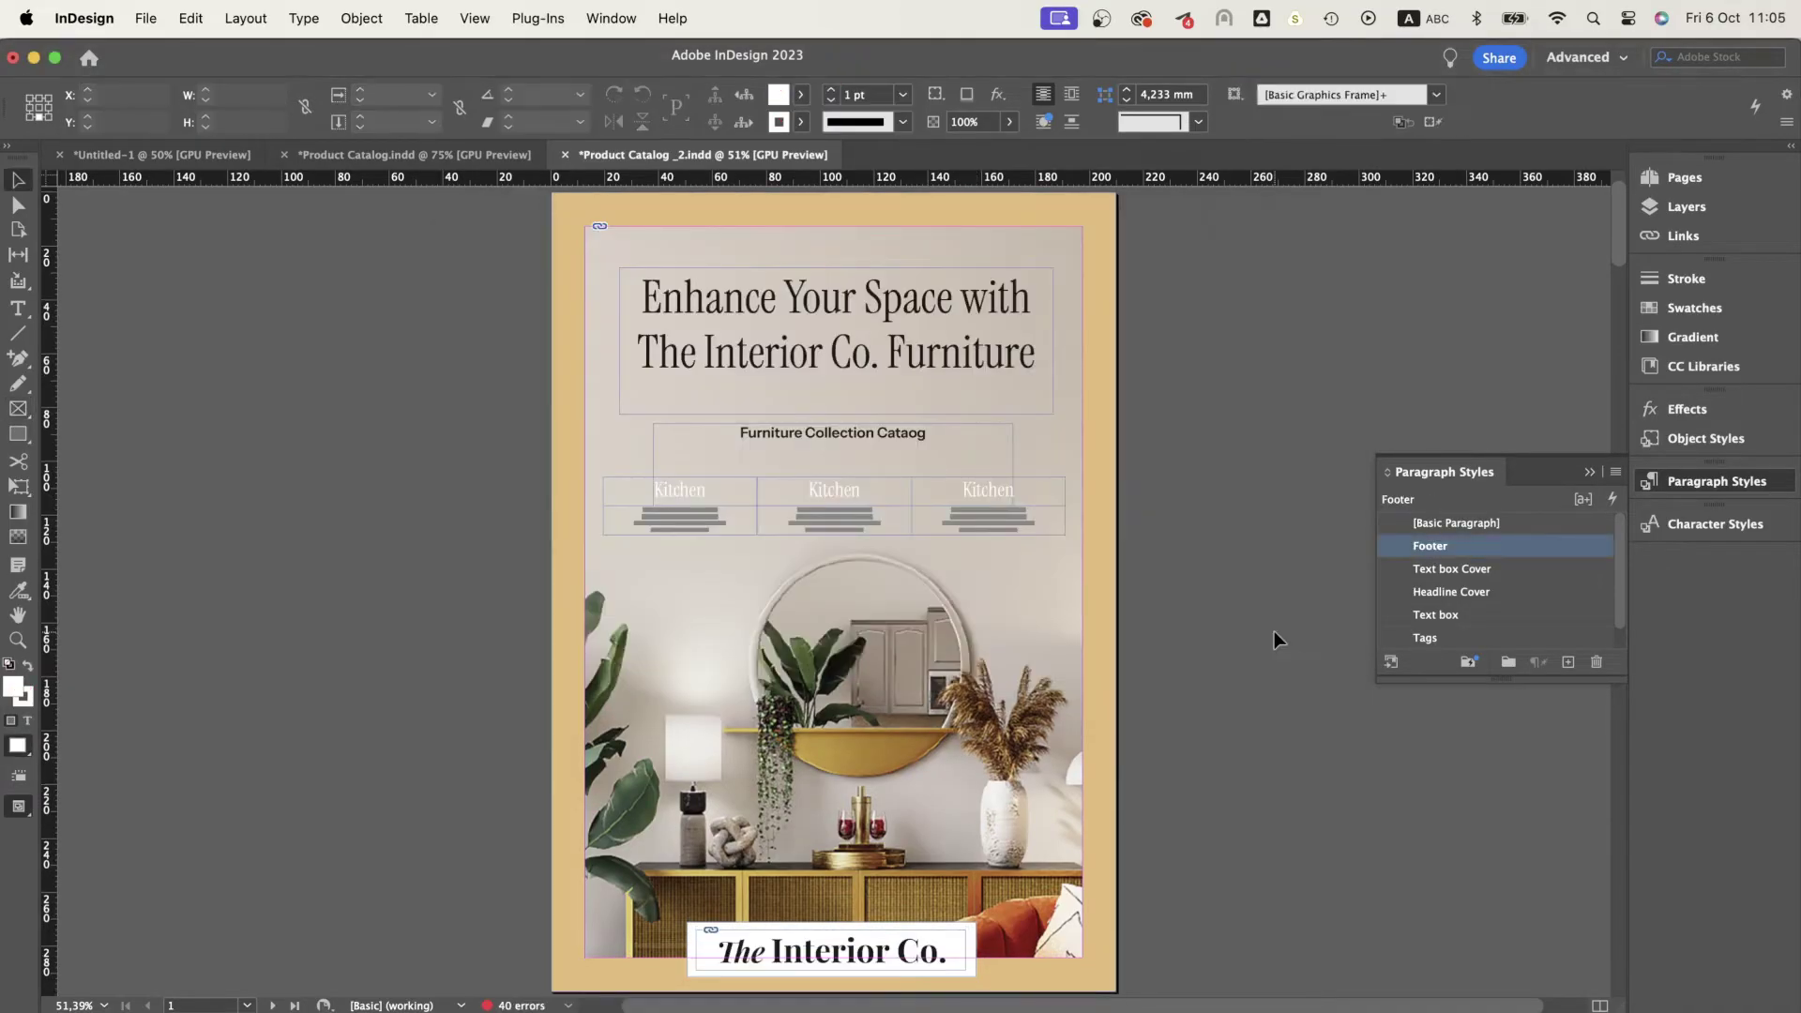
Add the year 2023 in the Footer style on both sides of the cover logo, right-aligning the one on the outer right.
key(t)
drag(588, 959, 1060, 990)
key(Escape)
key(shift+super+r)
click(1246, 818)
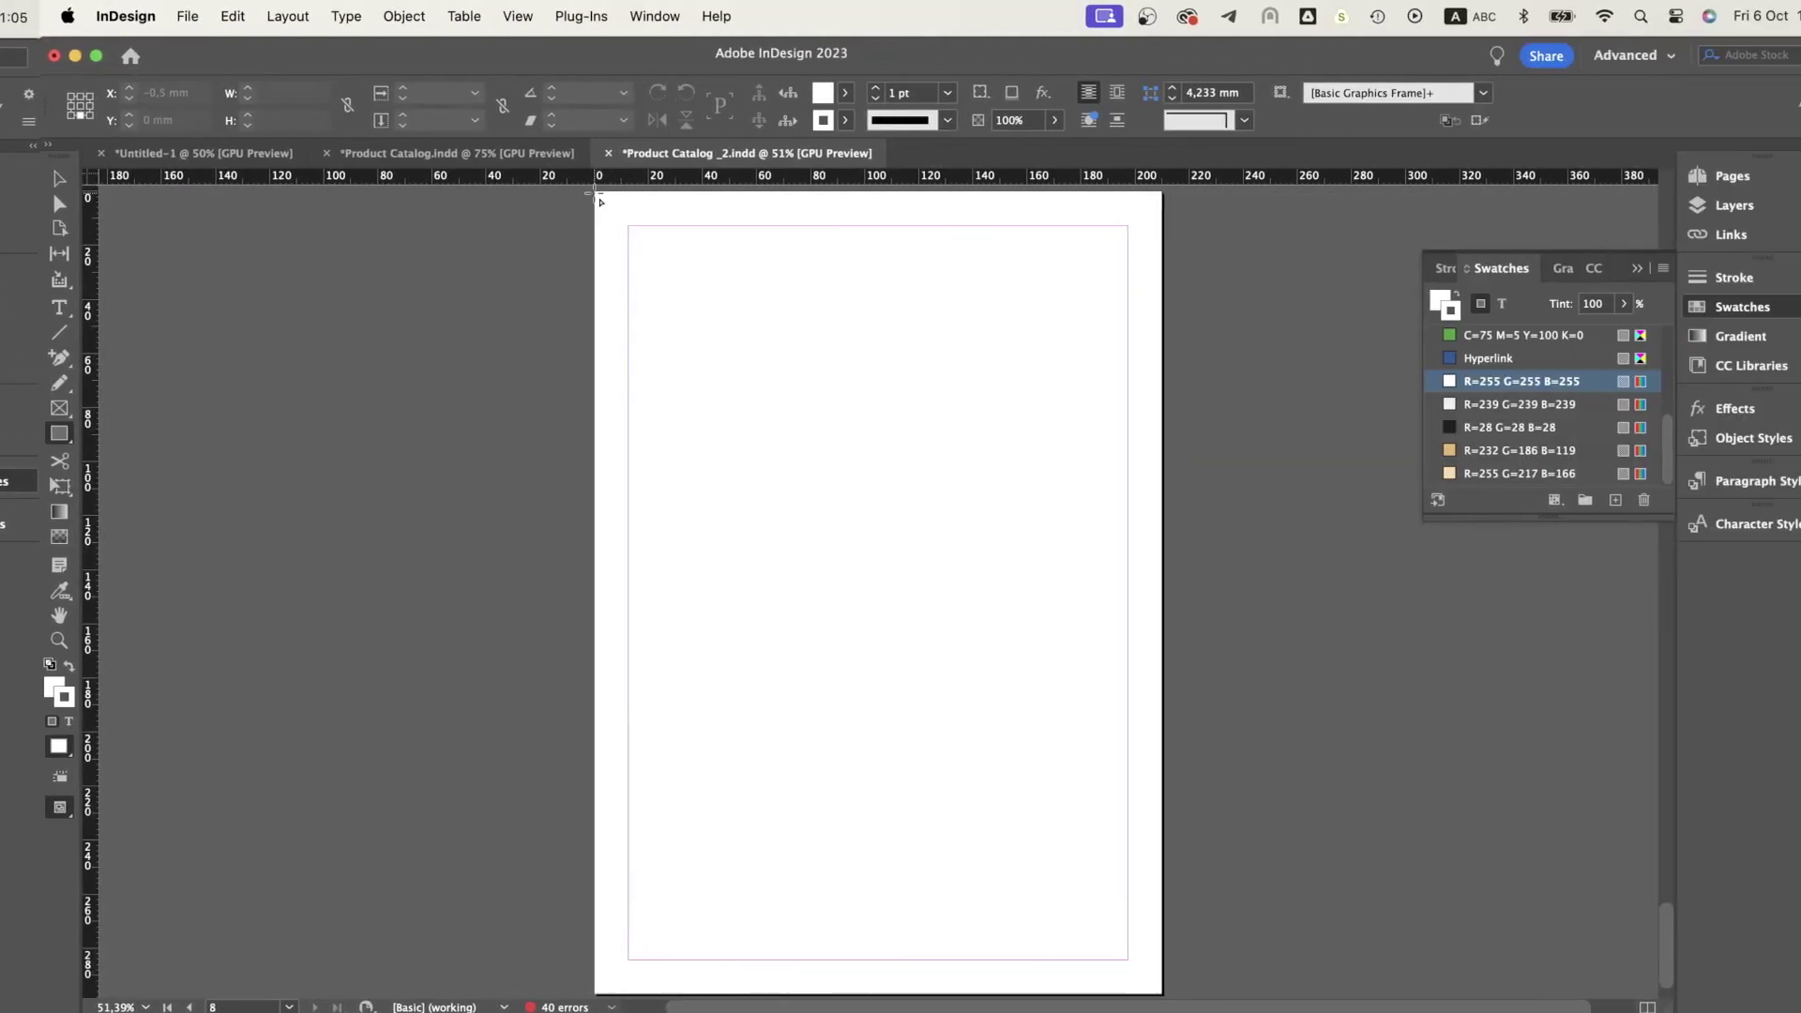
Draw a 210 × 297 mm rectangle covering page 8 and give its stroke and fill the R=232 G=186 B=119 swatch.
drag(549, 193, 1116, 996)
click(1459, 455)
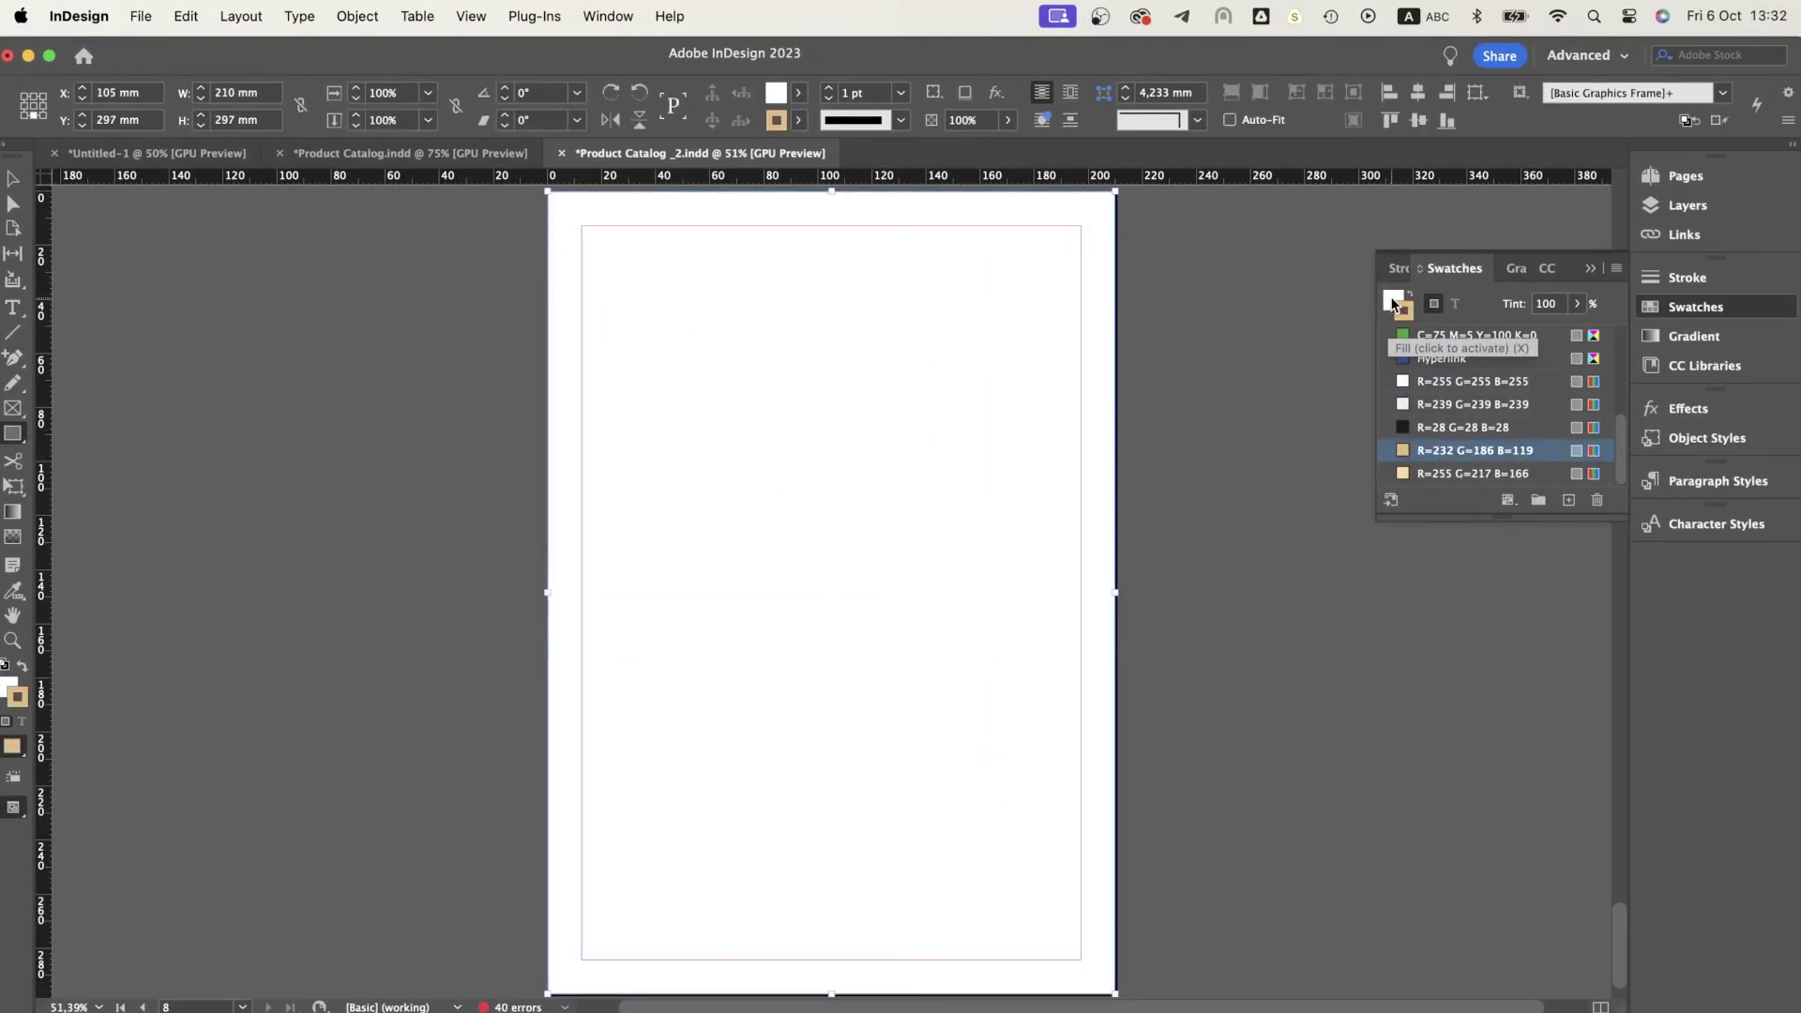
click(1392, 300)
click(1440, 458)
Draw an image frame across the full margin width of page 8 and place the living room photo in it.
drag(581, 371, 1082, 891)
key(super+d)
scroll(1200, 469, down, 3)
double_click(1142, 439)
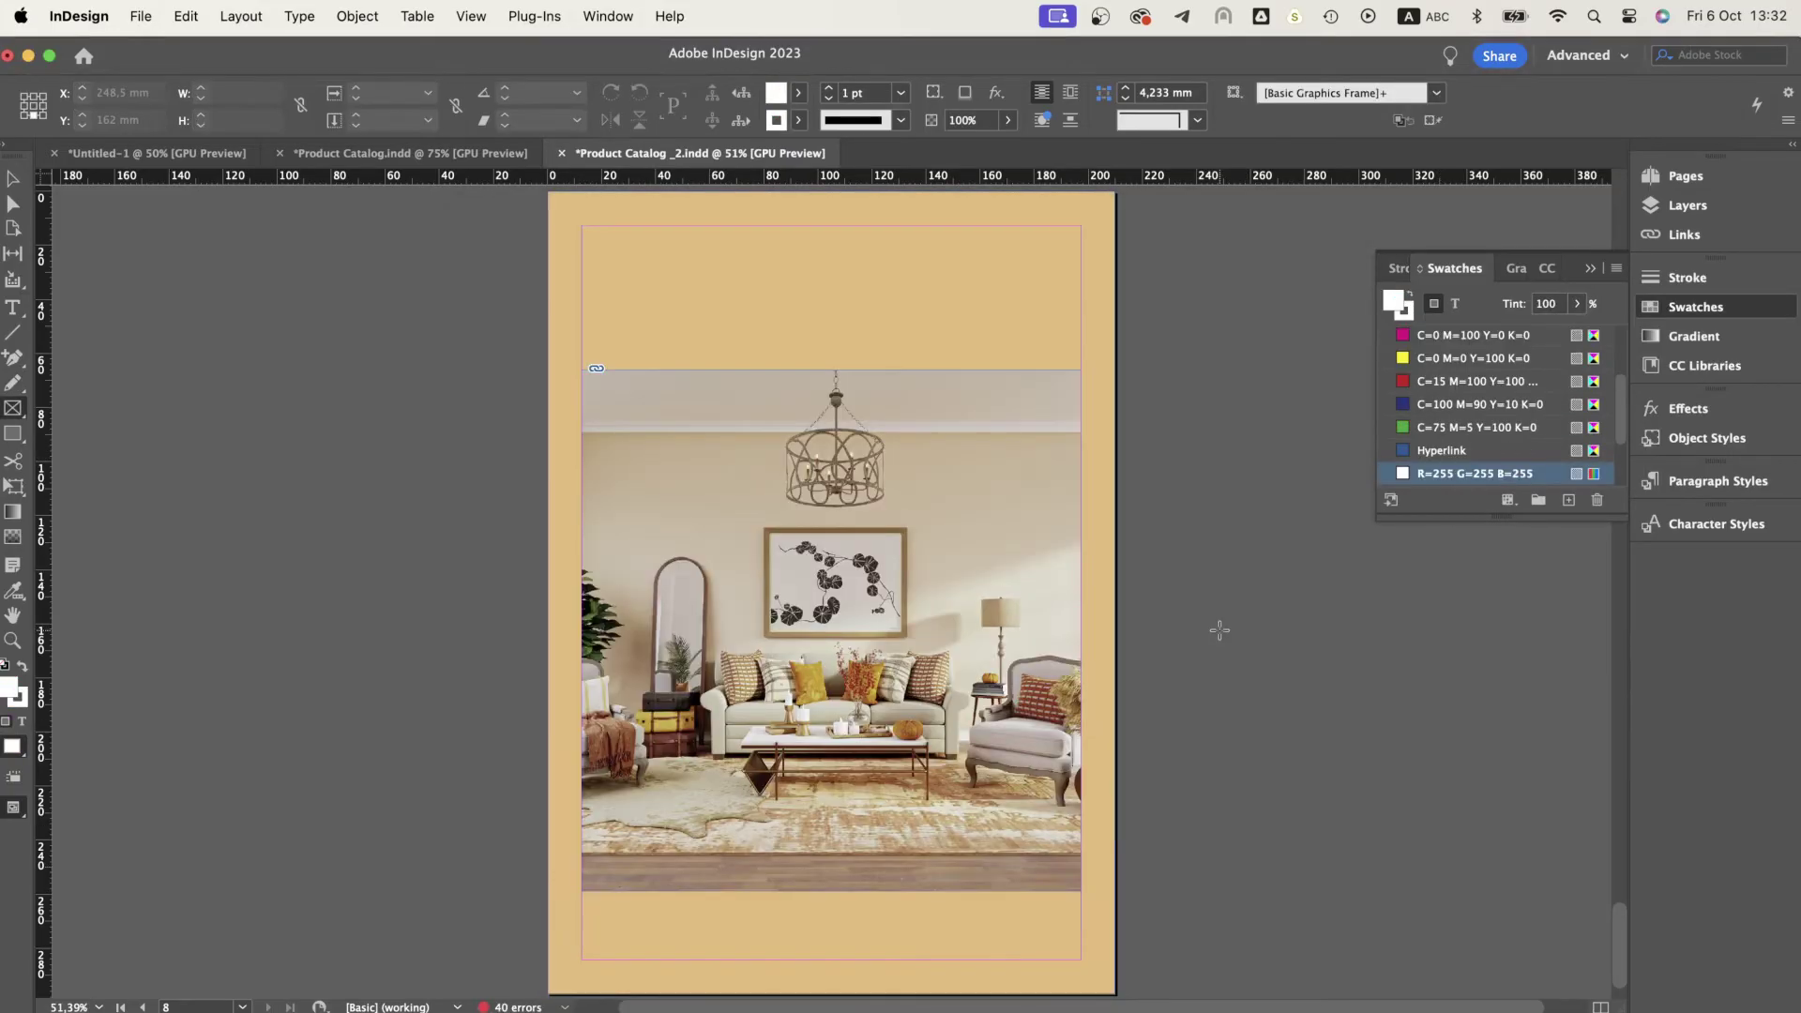
Draw a small image frame centred above the living room photo and place the round Interior Co. logo in it.
drag(755, 232, 937, 330)
key(super+d)
scroll(1332, 441, down, 5)
click(1259, 408)
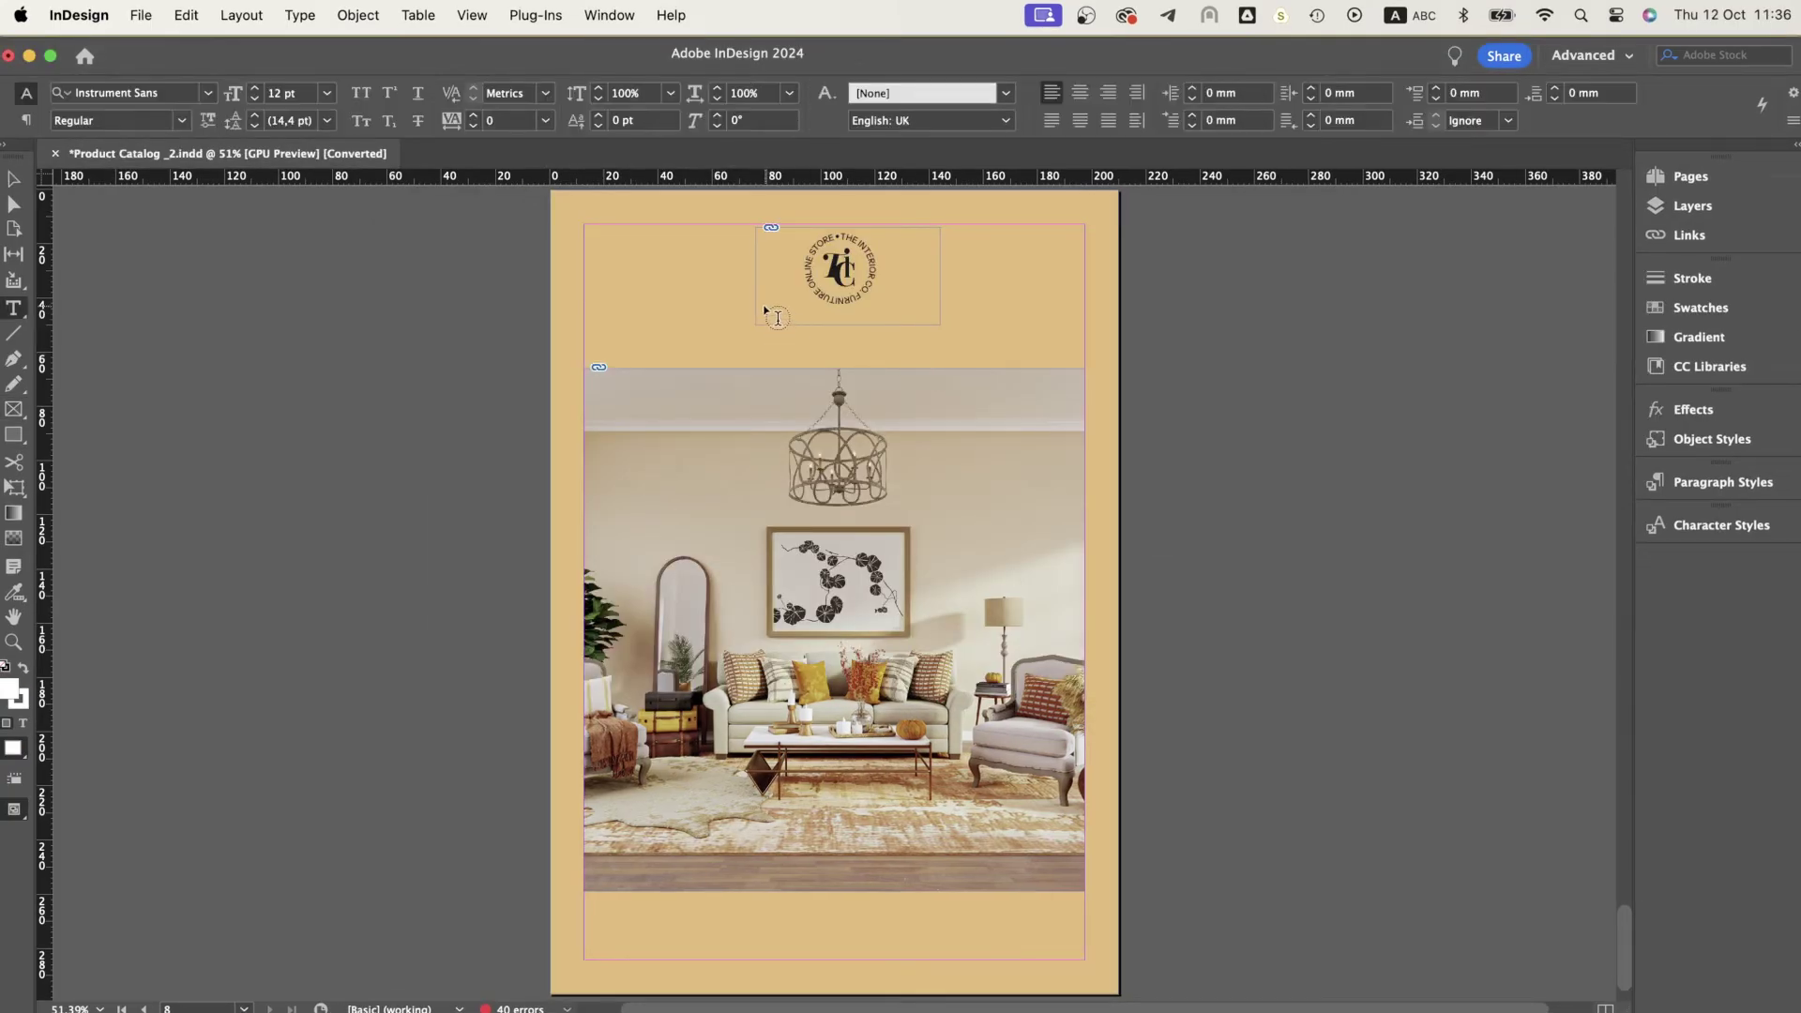
Add the text "Follow us on social" below the round logo and apply the Social Text box back cover style.
drag(764, 307, 933, 342)
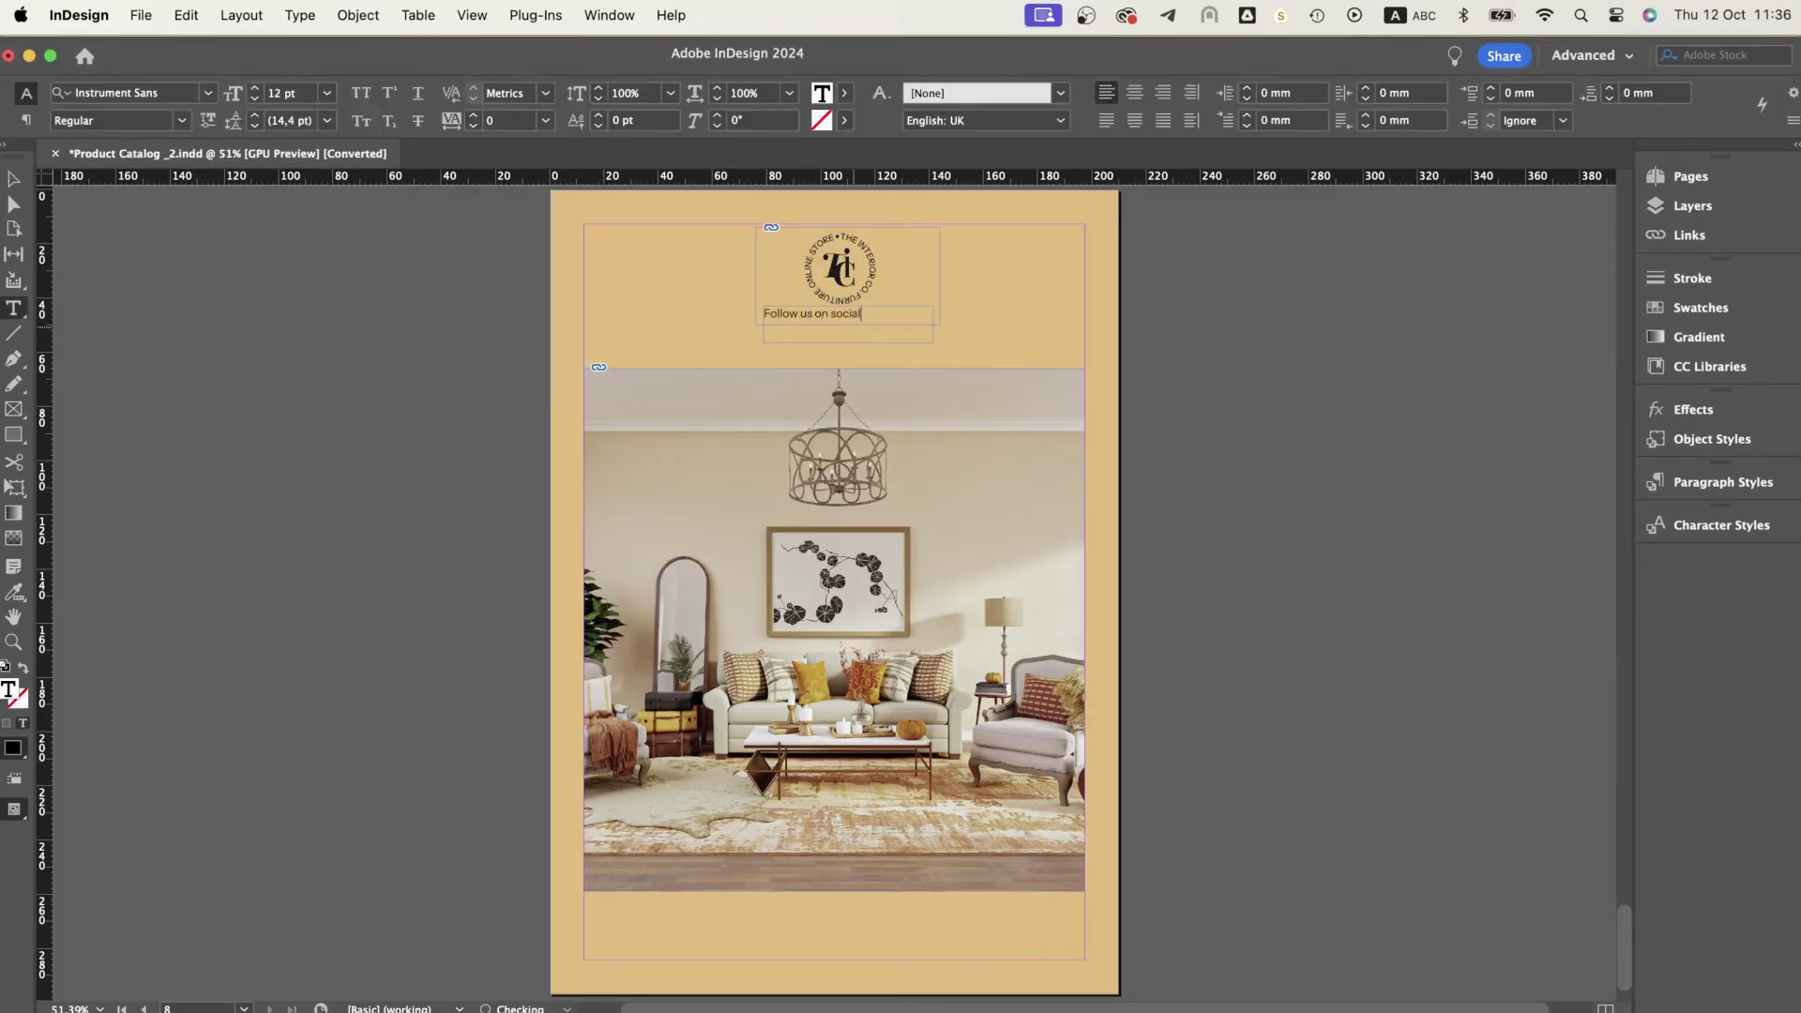
click(1669, 473)
click(1576, 570)
key(Escape)
Adjust the position of the "Follow us on social" text and paste the social media icons on either side of it.
click(848, 339)
drag(852, 329, 863, 330)
key(Up)
key(super+v)
key(v)
drag(934, 606, 945, 337)
drag(865, 325, 862, 326)
Draw a white rectangle about 119.5 × 24.5 mm over the living room photo's lower edge and move the catalog footer text below it.
key(m)
drag(677, 857, 1001, 923)
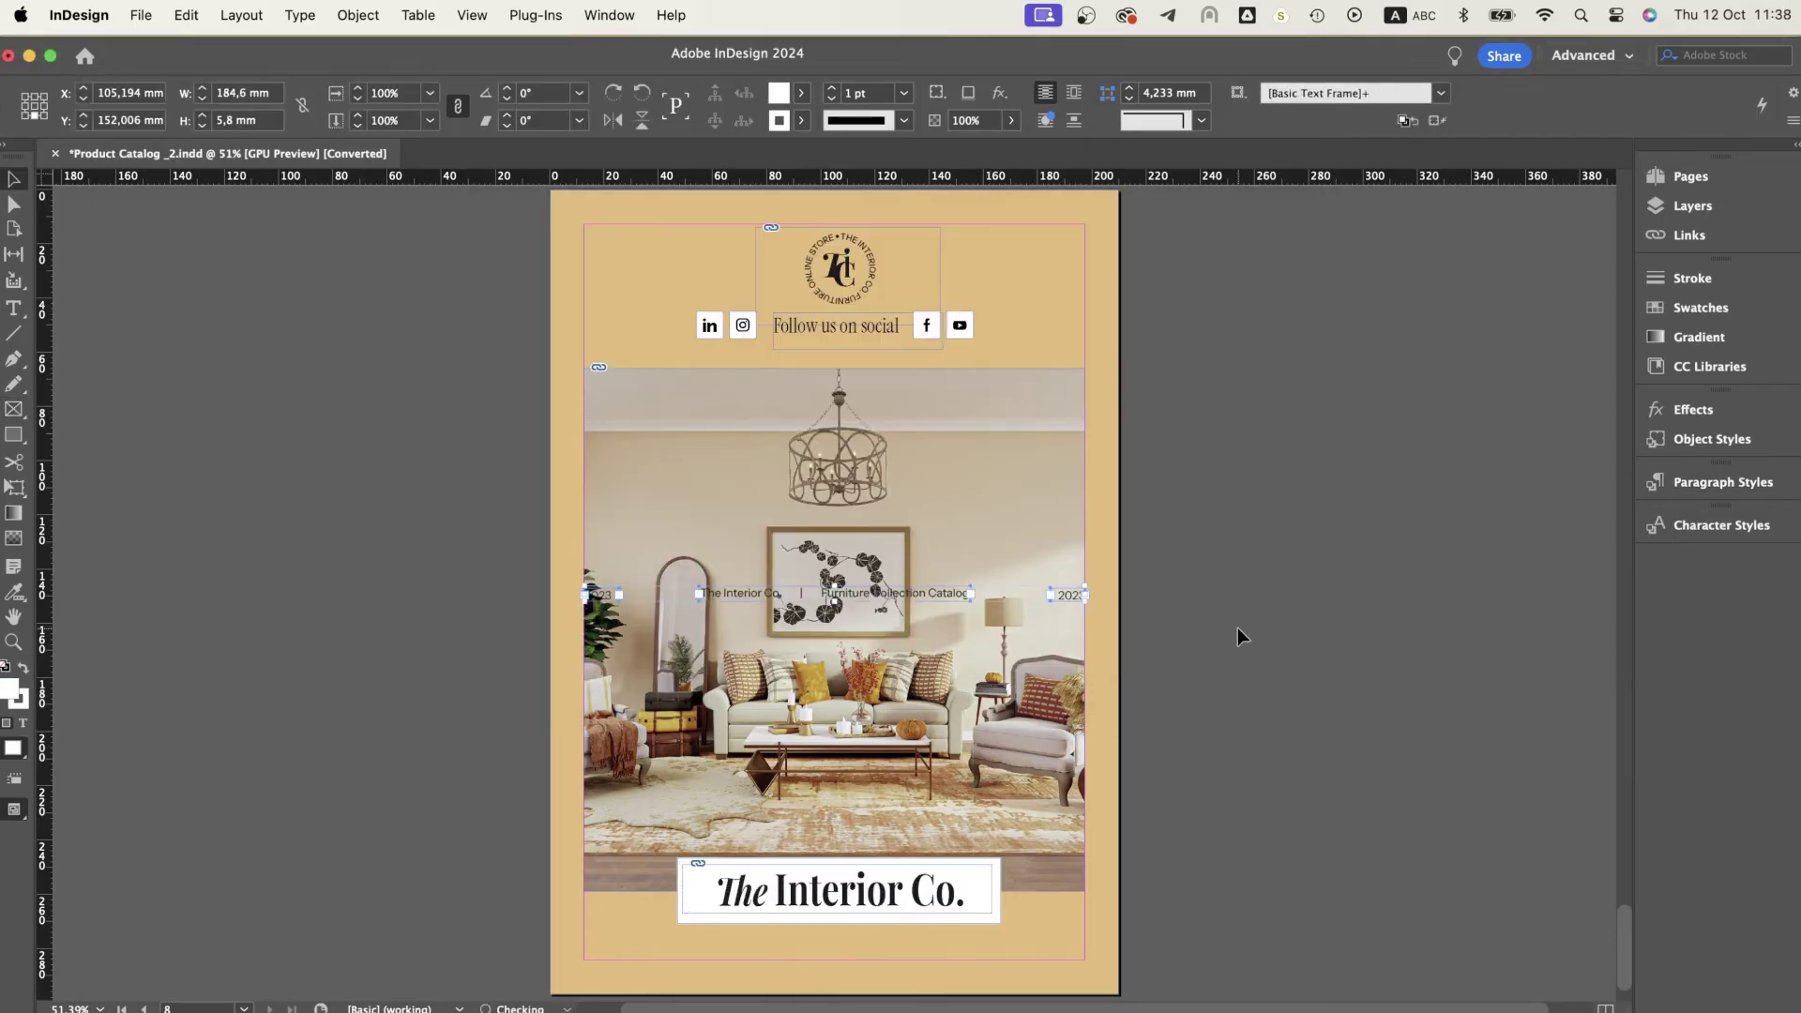
drag(900, 598, 838, 949)
key(t)
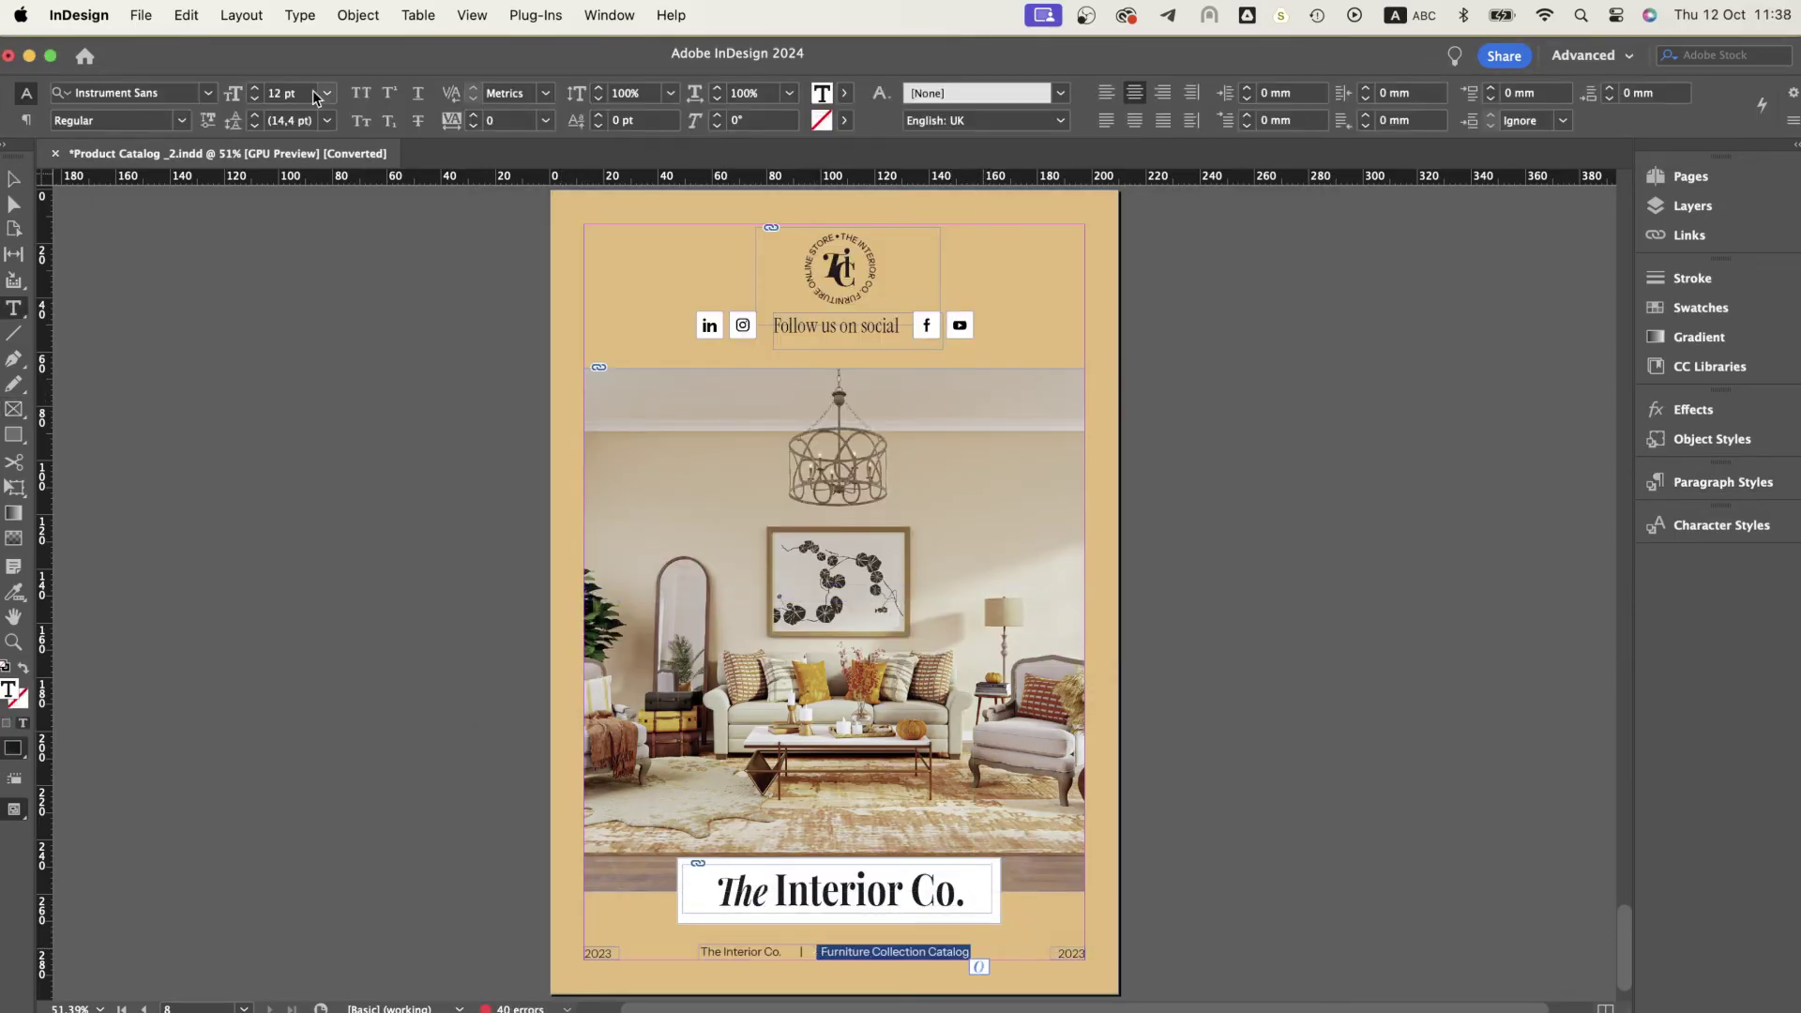
click(300, 15)
mouse_move(525, 621)
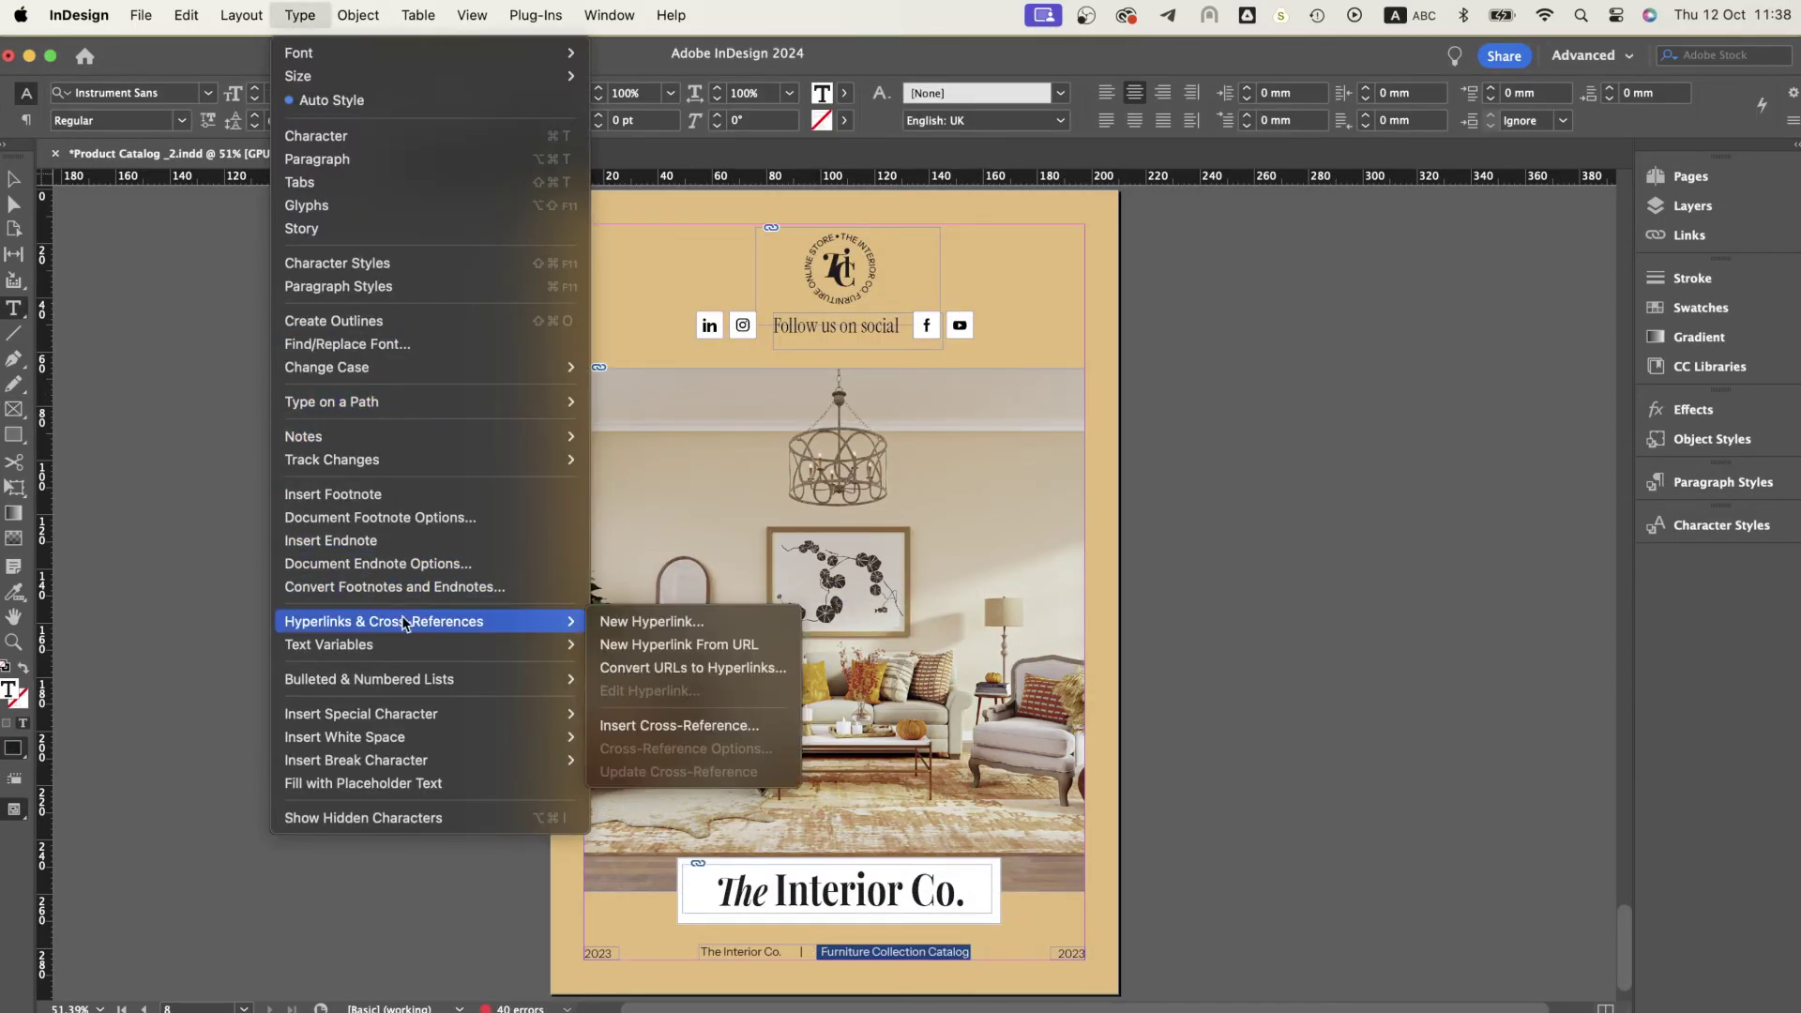
click(654, 622)
drag(946, 482, 779, 478)
key(BackSpace)
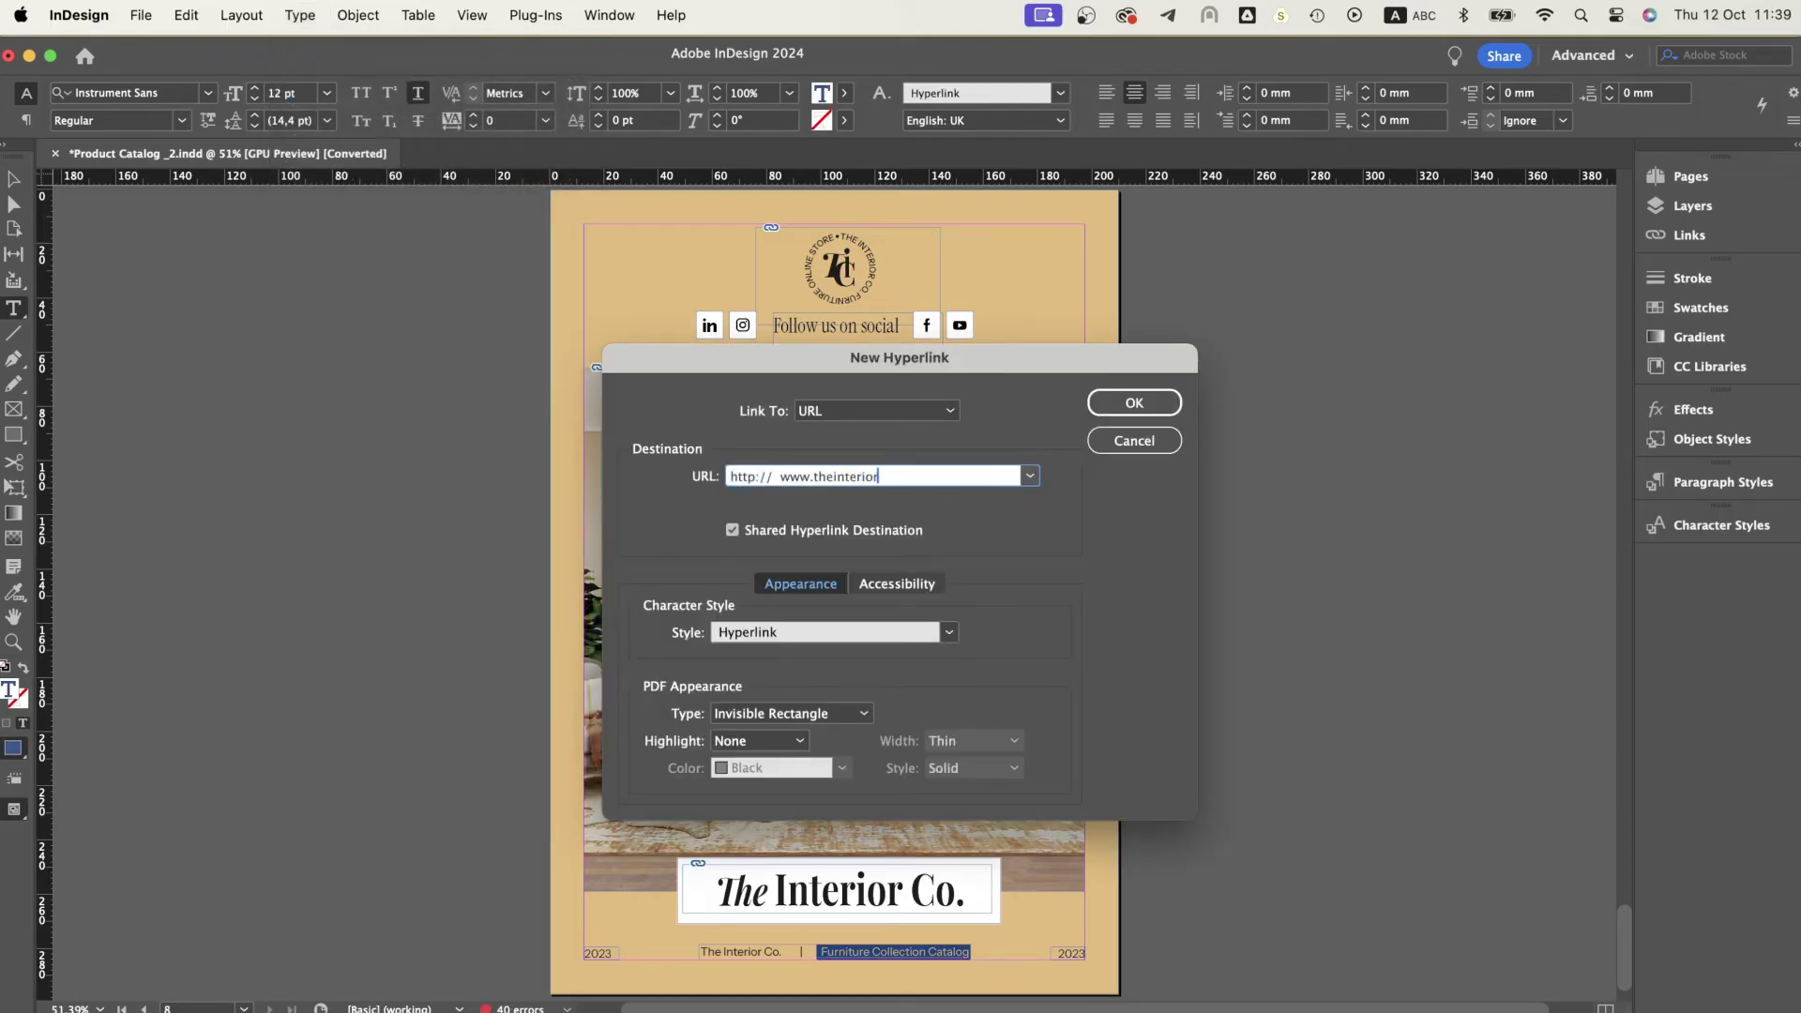
text(www.theinterior)
key(Return)
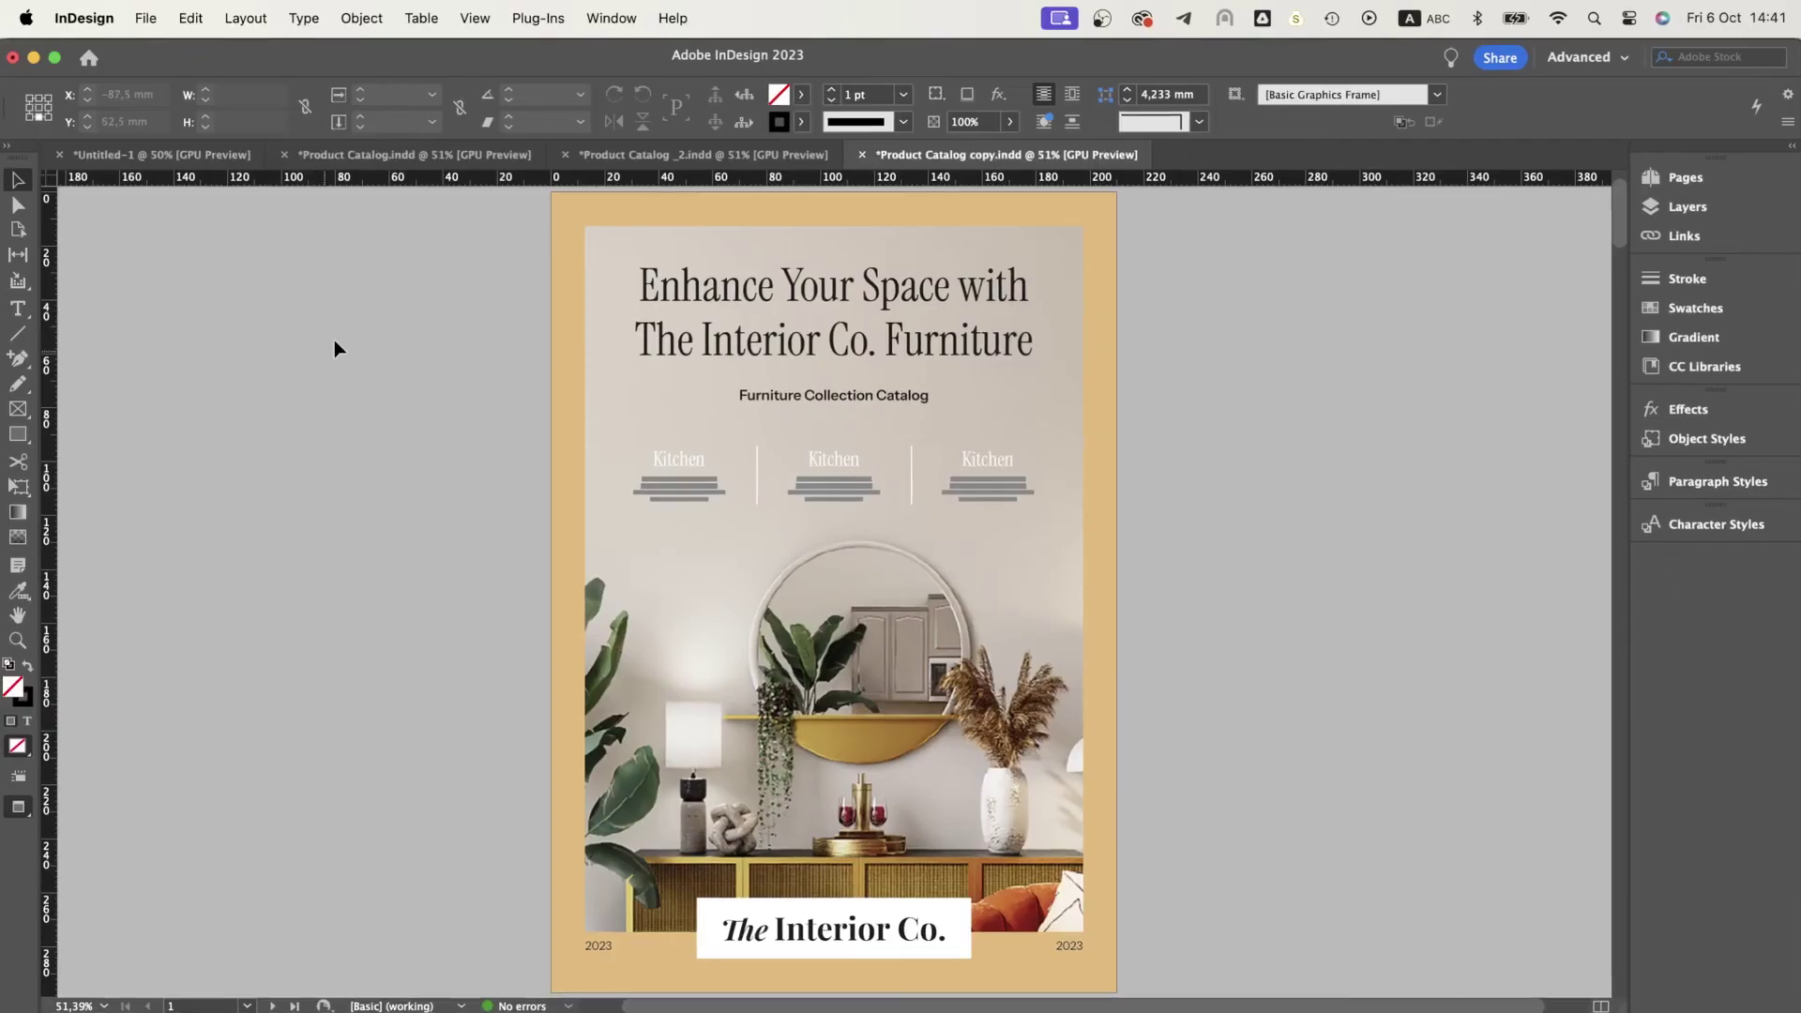
Check the display performance mode of the finished catalog copy.
click(497, 19)
mouse_move(756, 434)
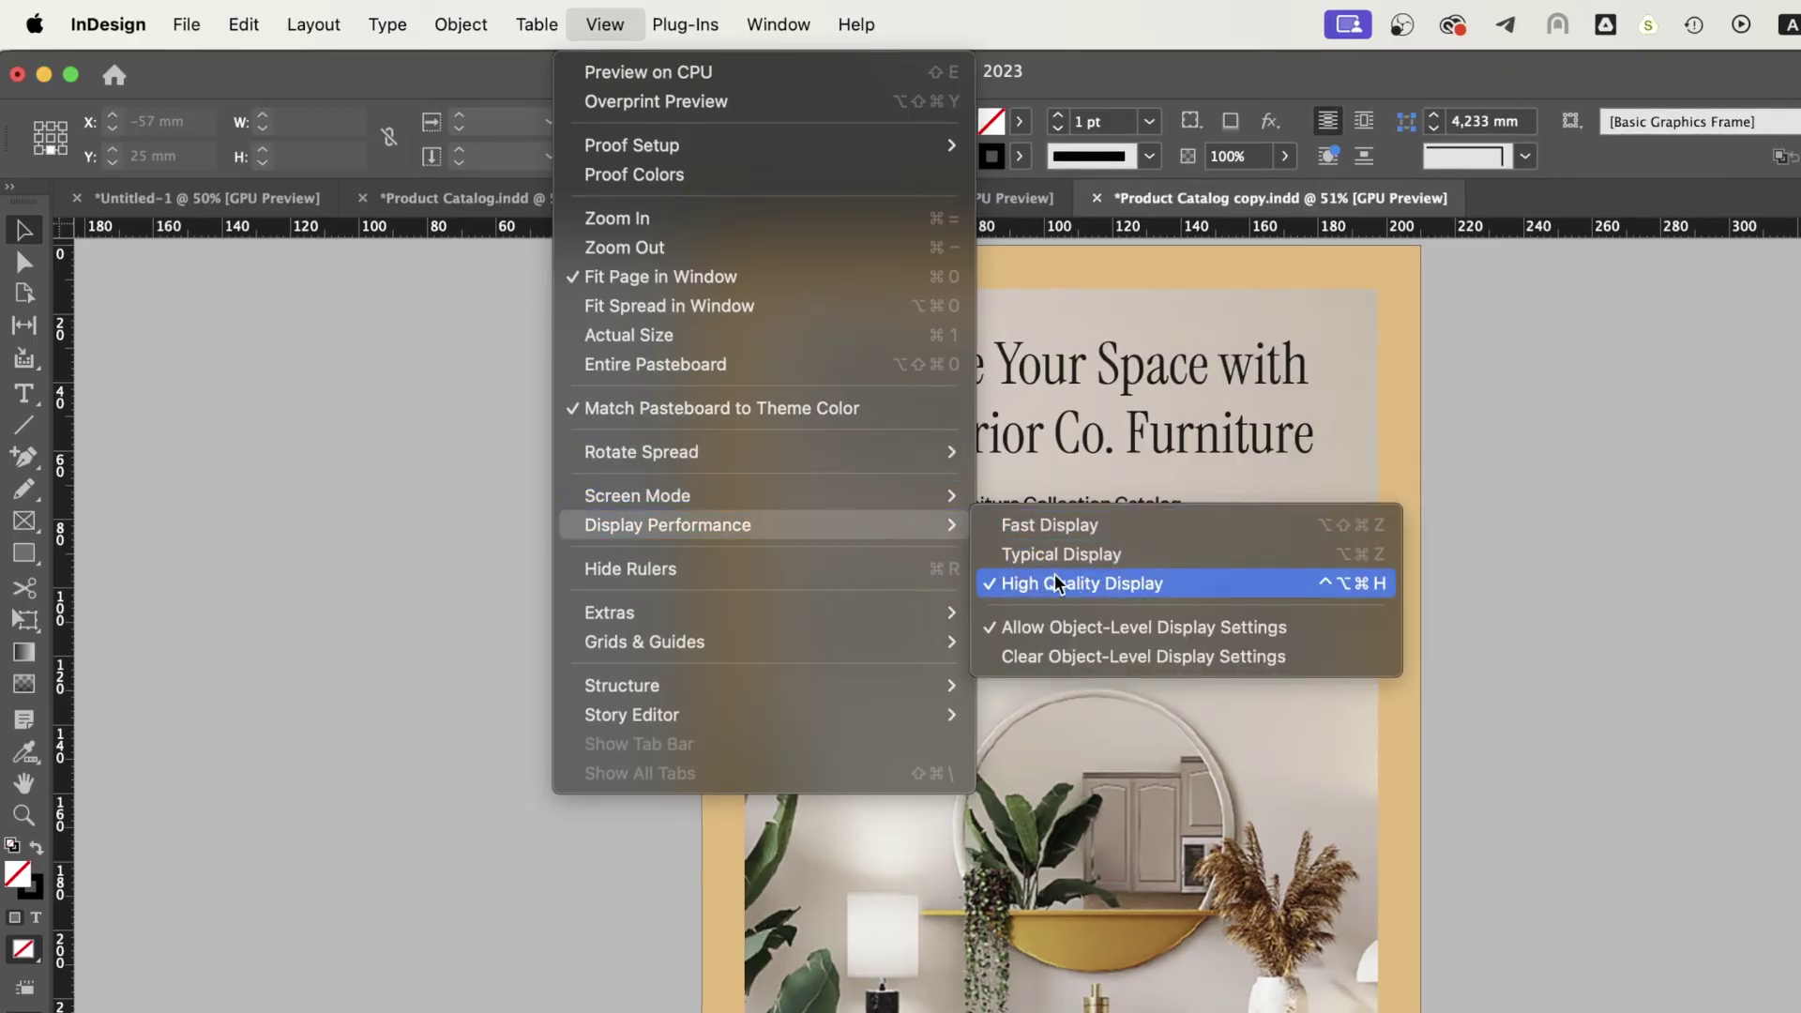
click(369, 406)
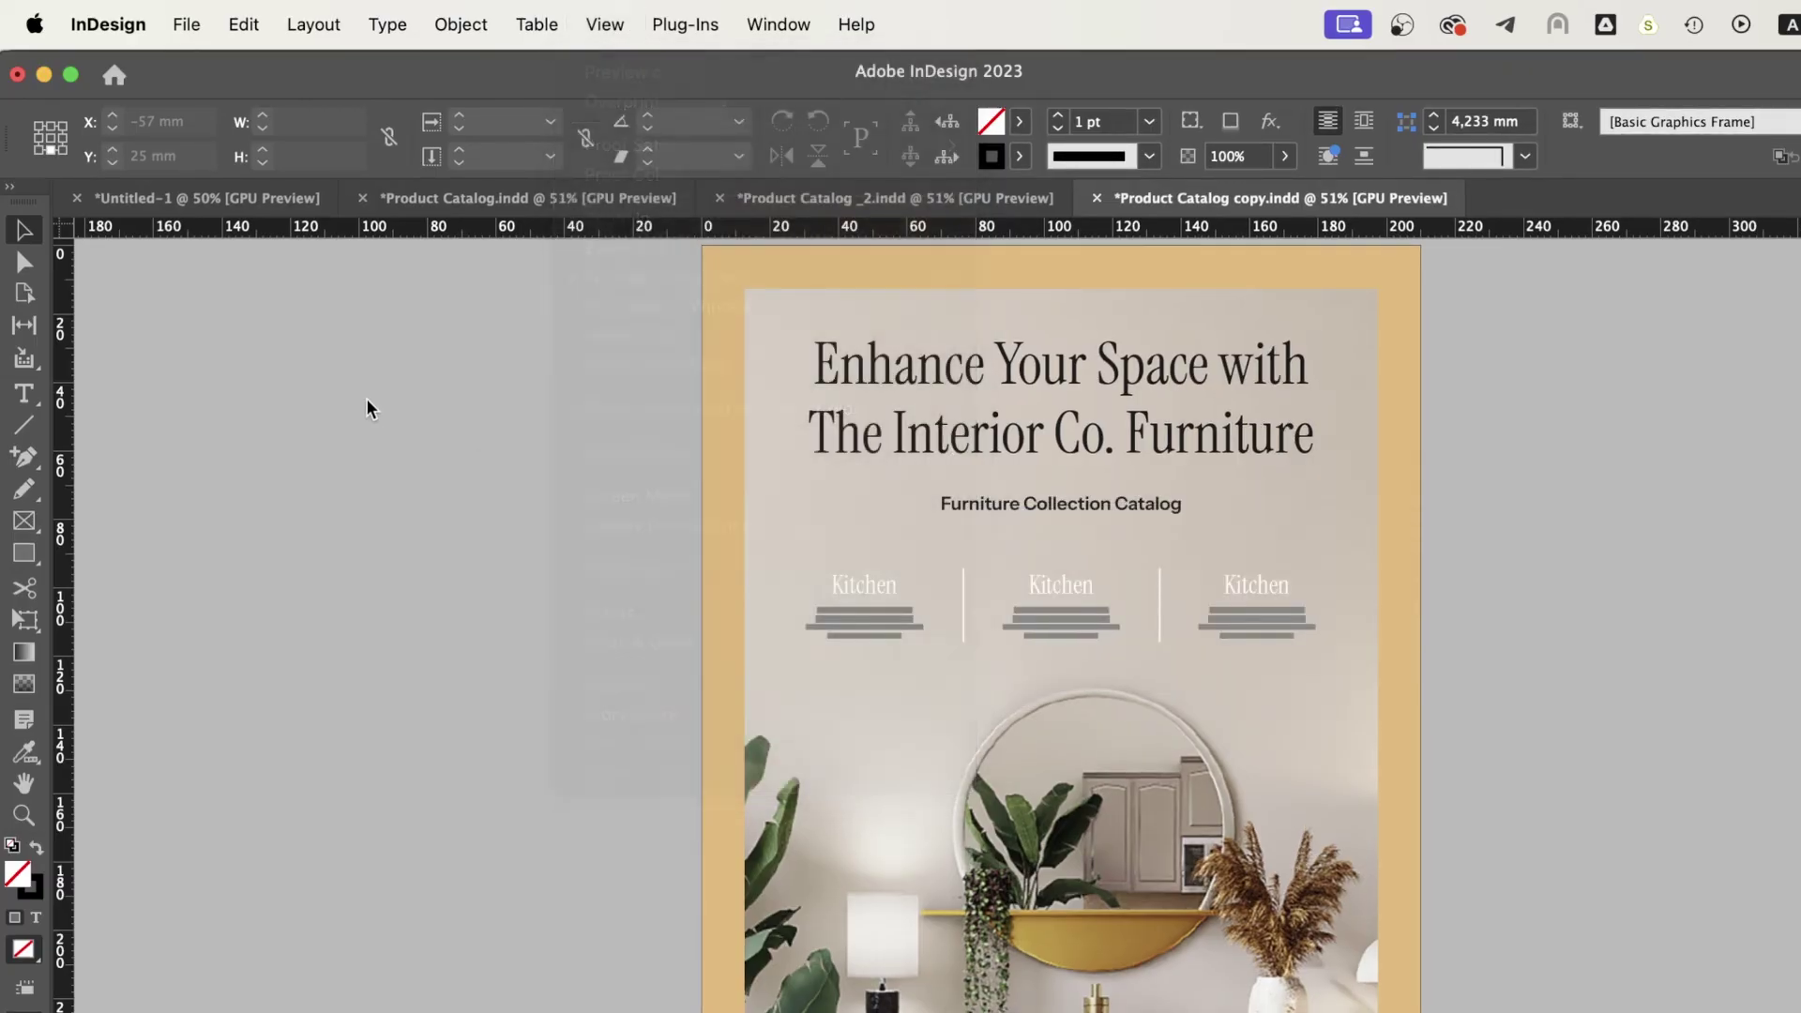
Review the Facing Pages option and page settings in Document Setup.
click(197, 26)
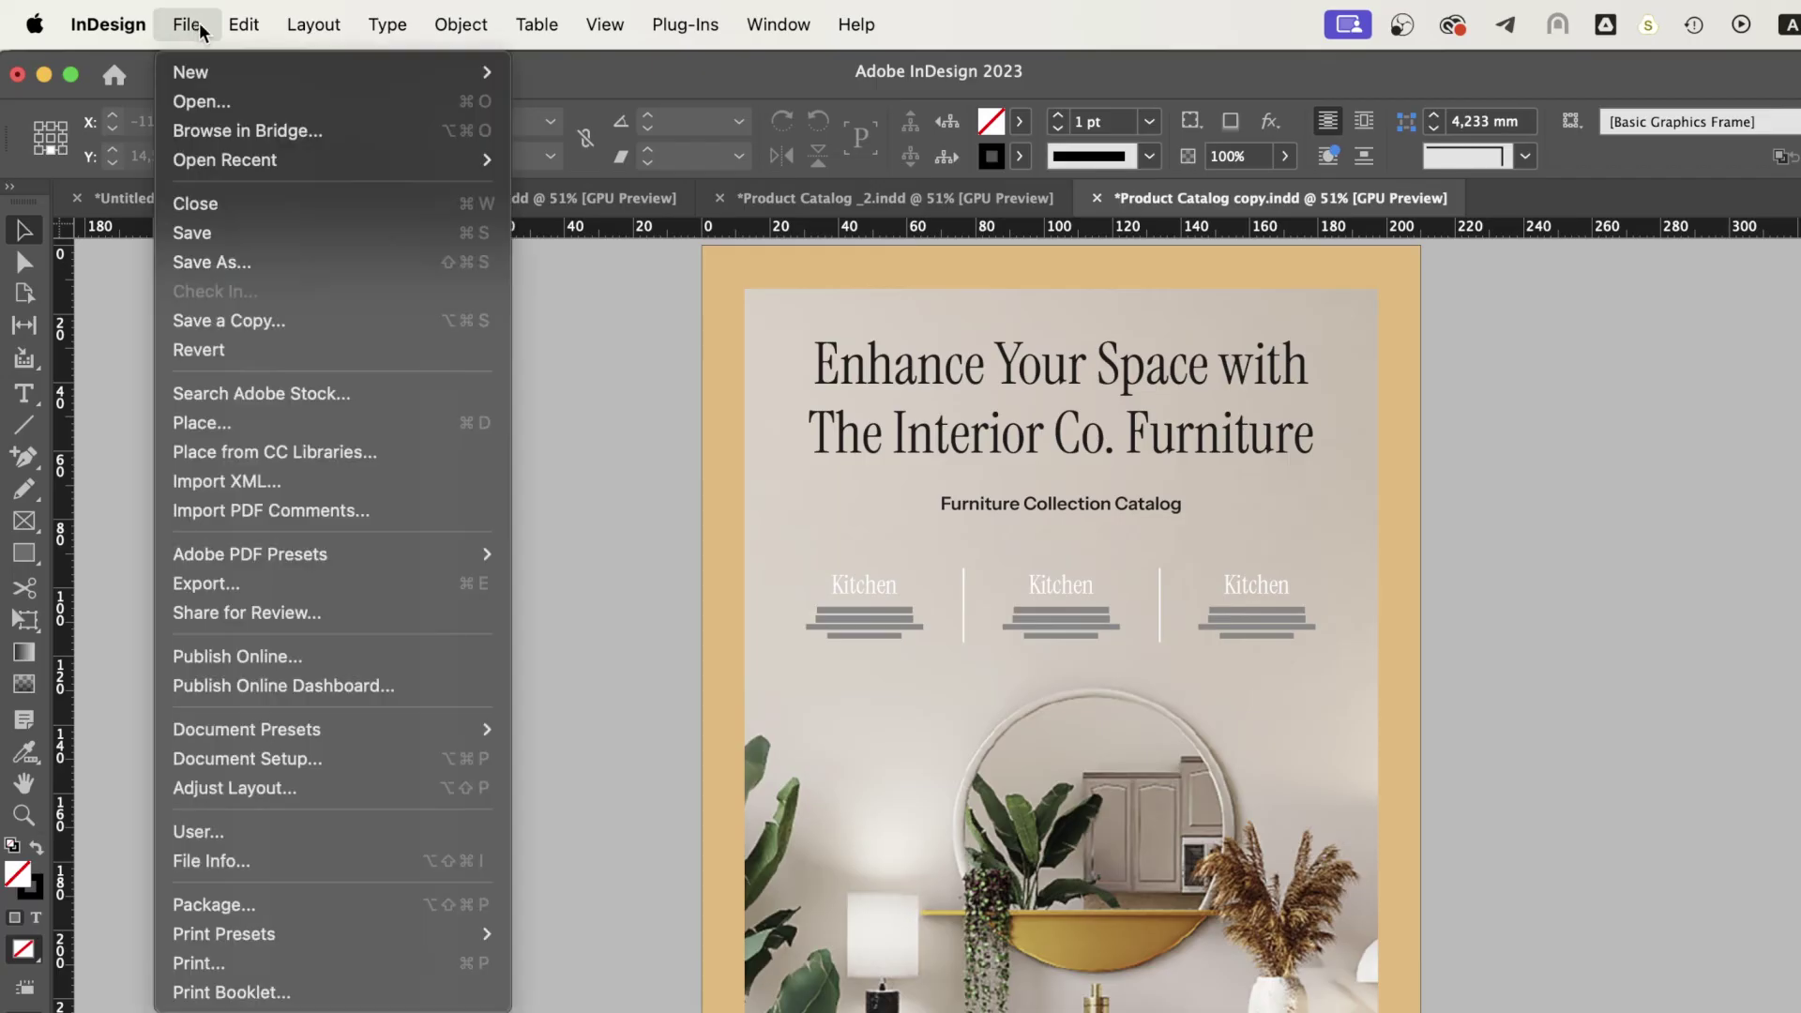
click(362, 758)
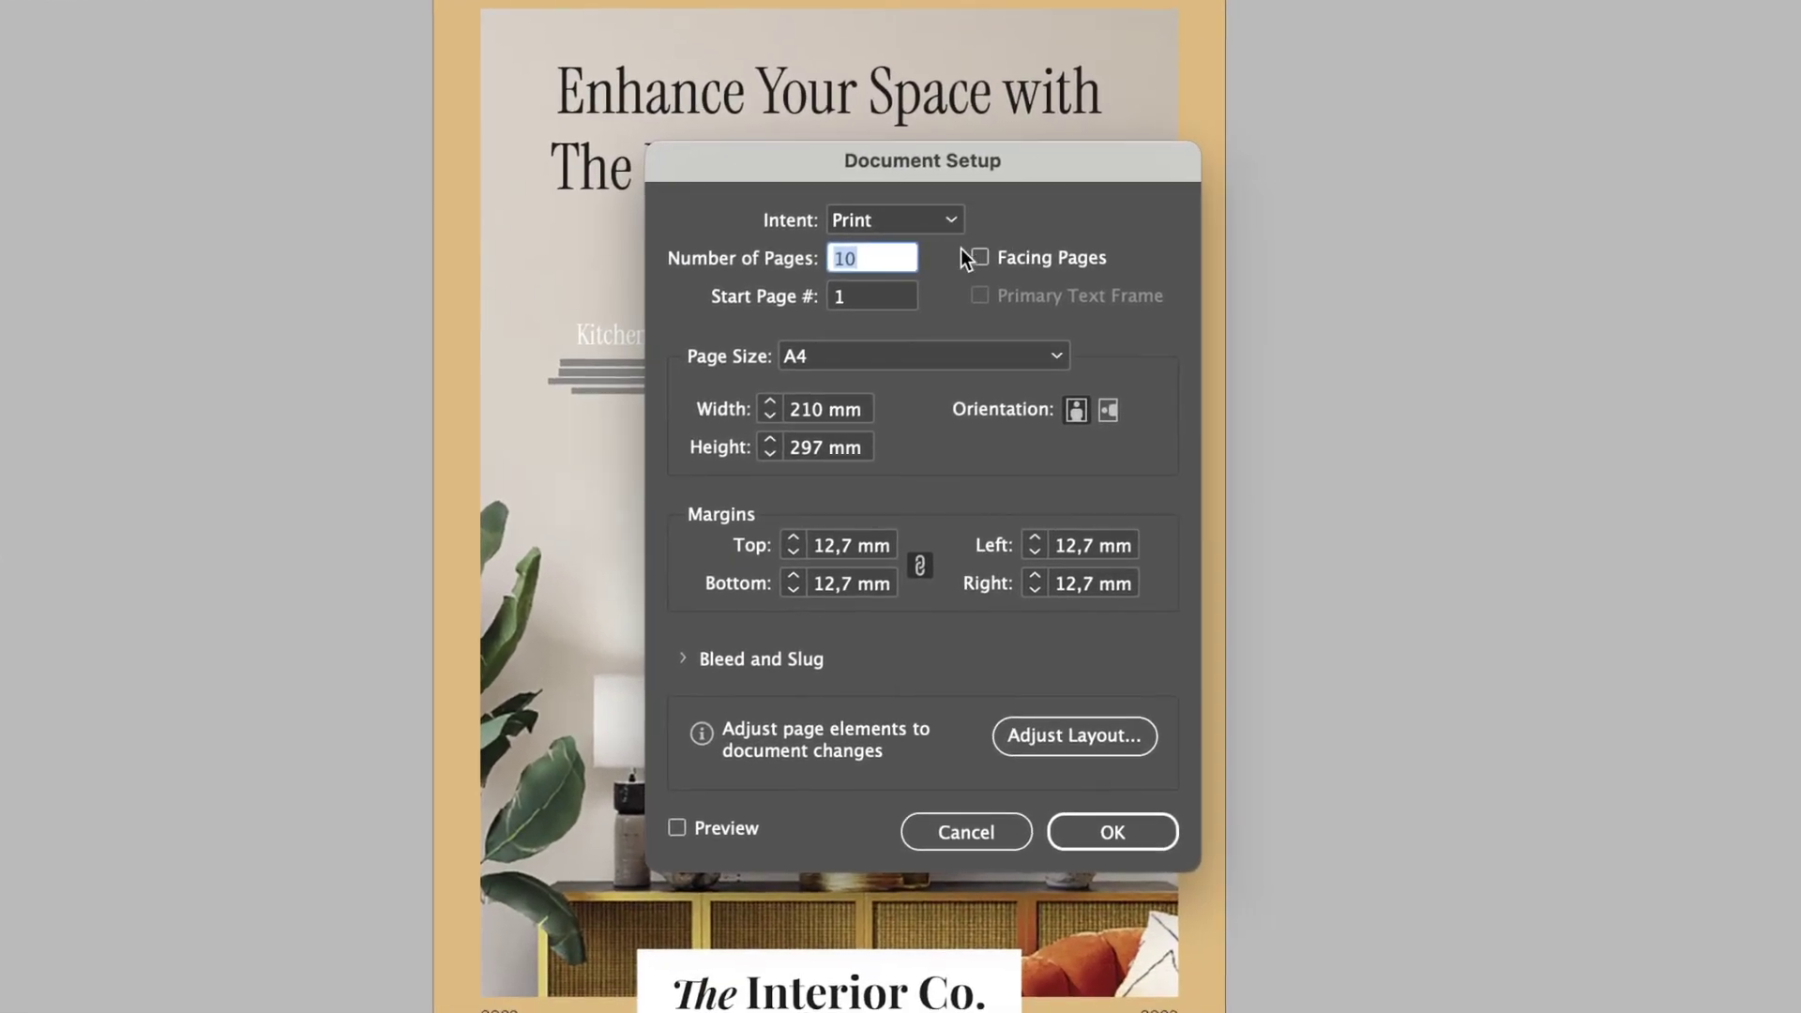
click(1105, 831)
Save a copy of the catalog as Product Catalog_single page in the Workfile folder as an InDesign 2023 document.
click(146, 18)
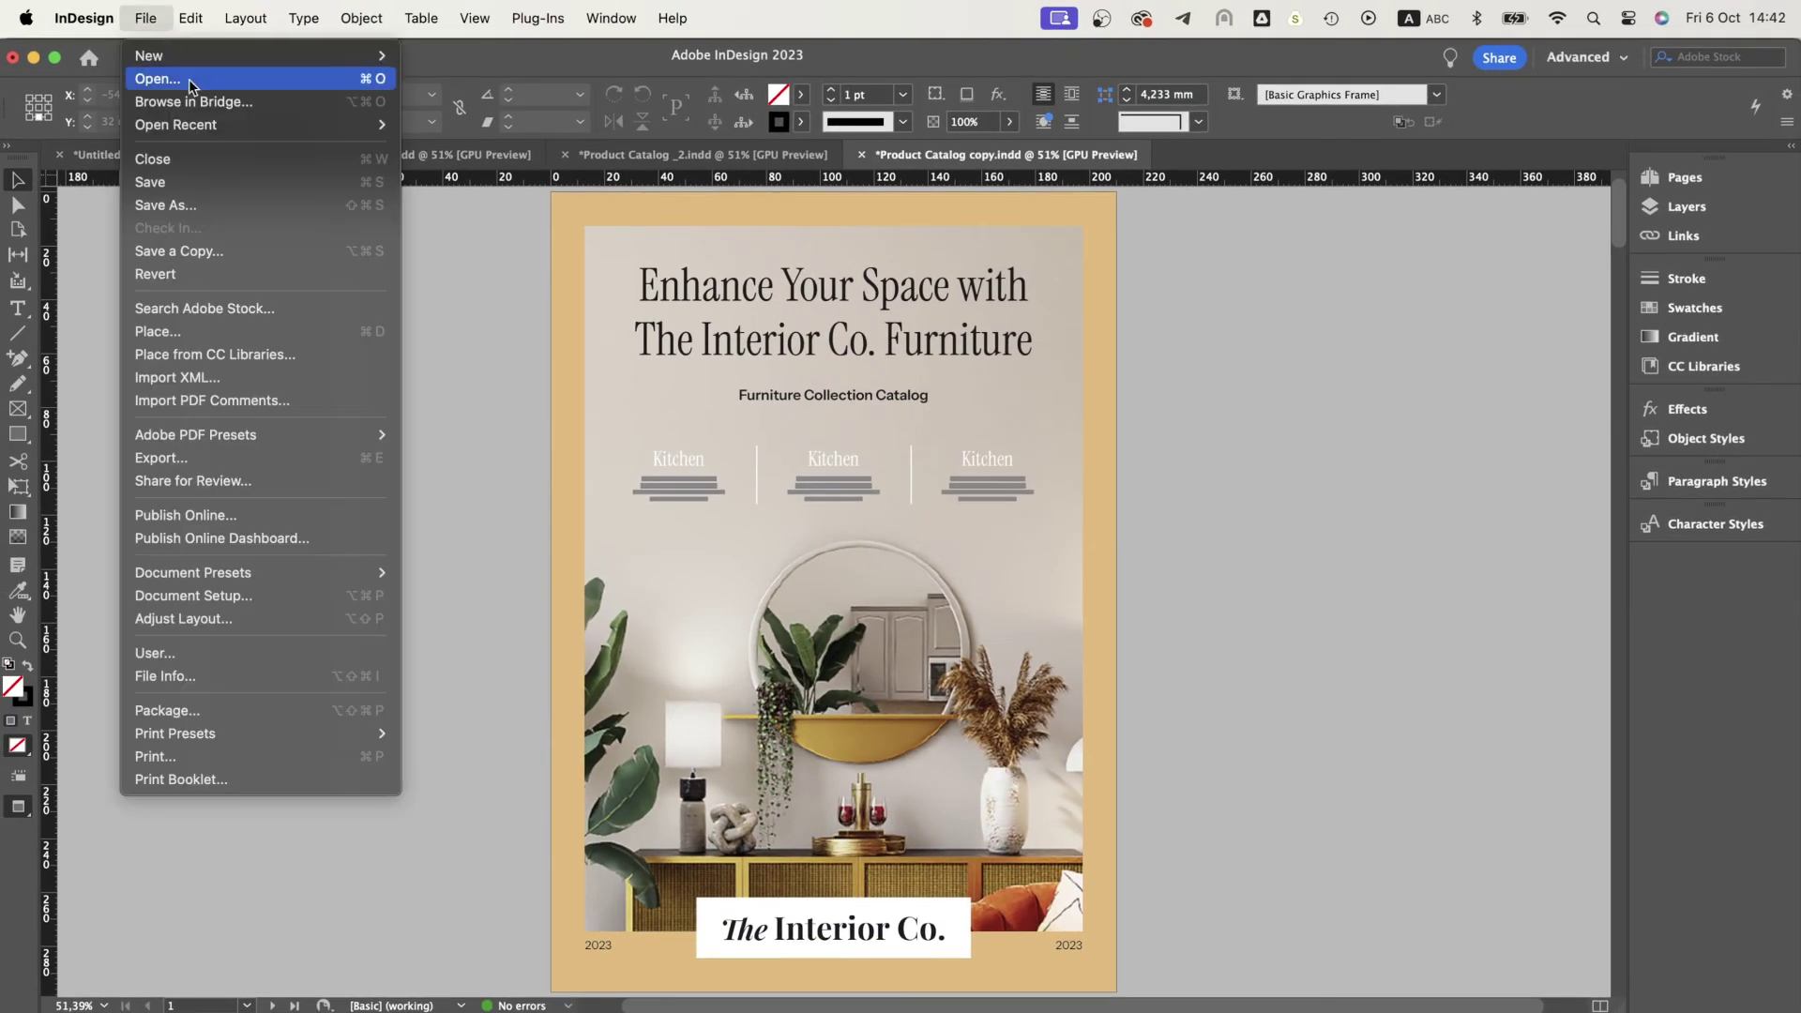
click(250, 252)
drag(1036, 195, 970, 197)
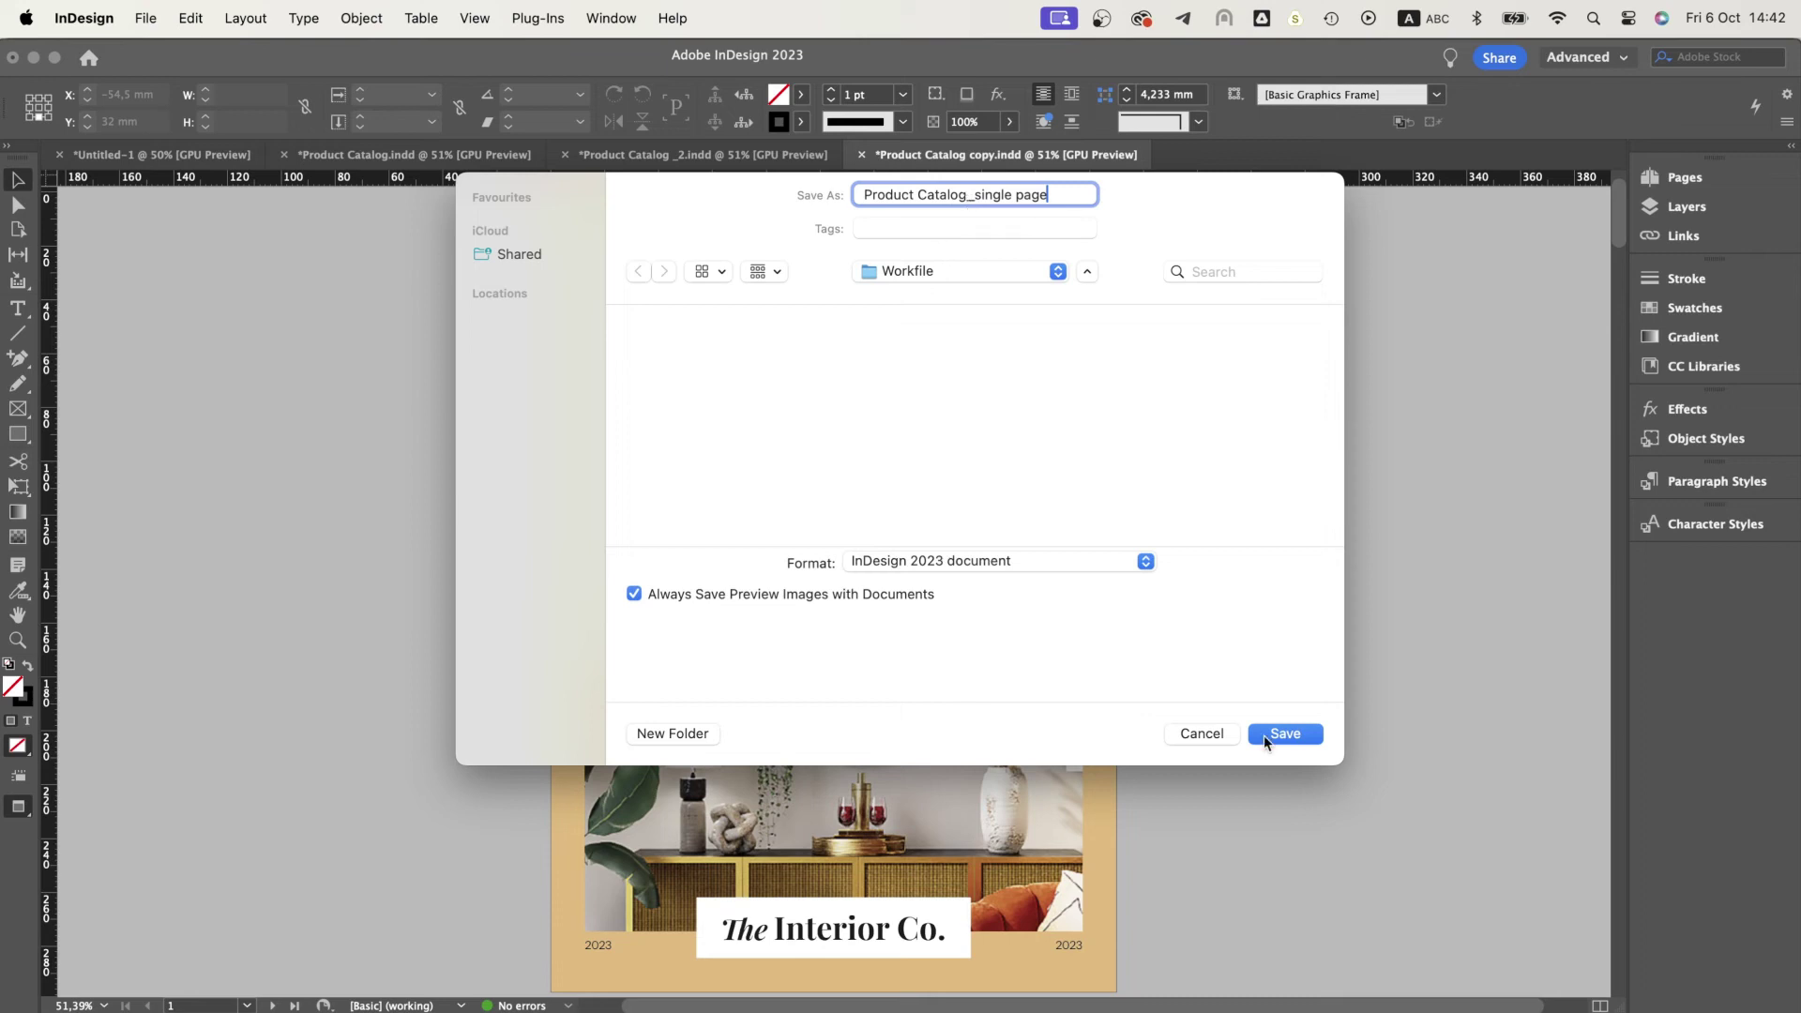
click(1283, 734)
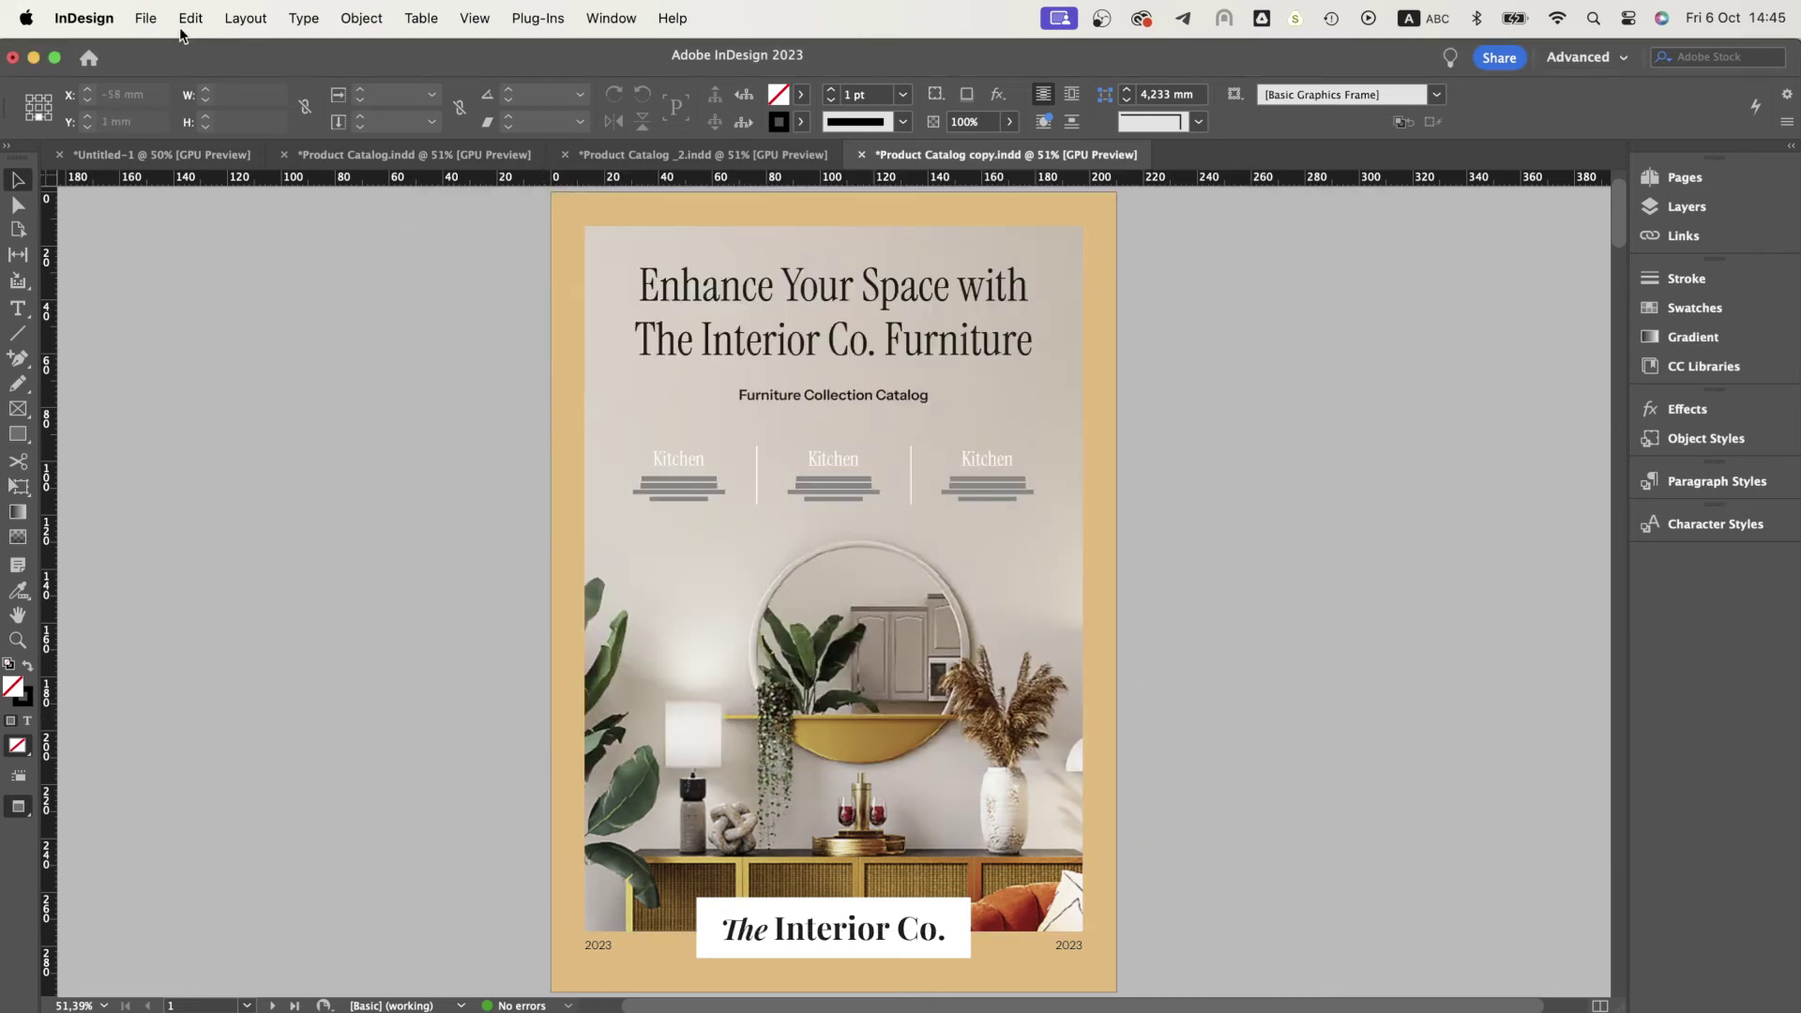
Export all pages as spreads to an Adobe PDF (Interactive) named Product Catalog_single page in the Export folder.
click(145, 18)
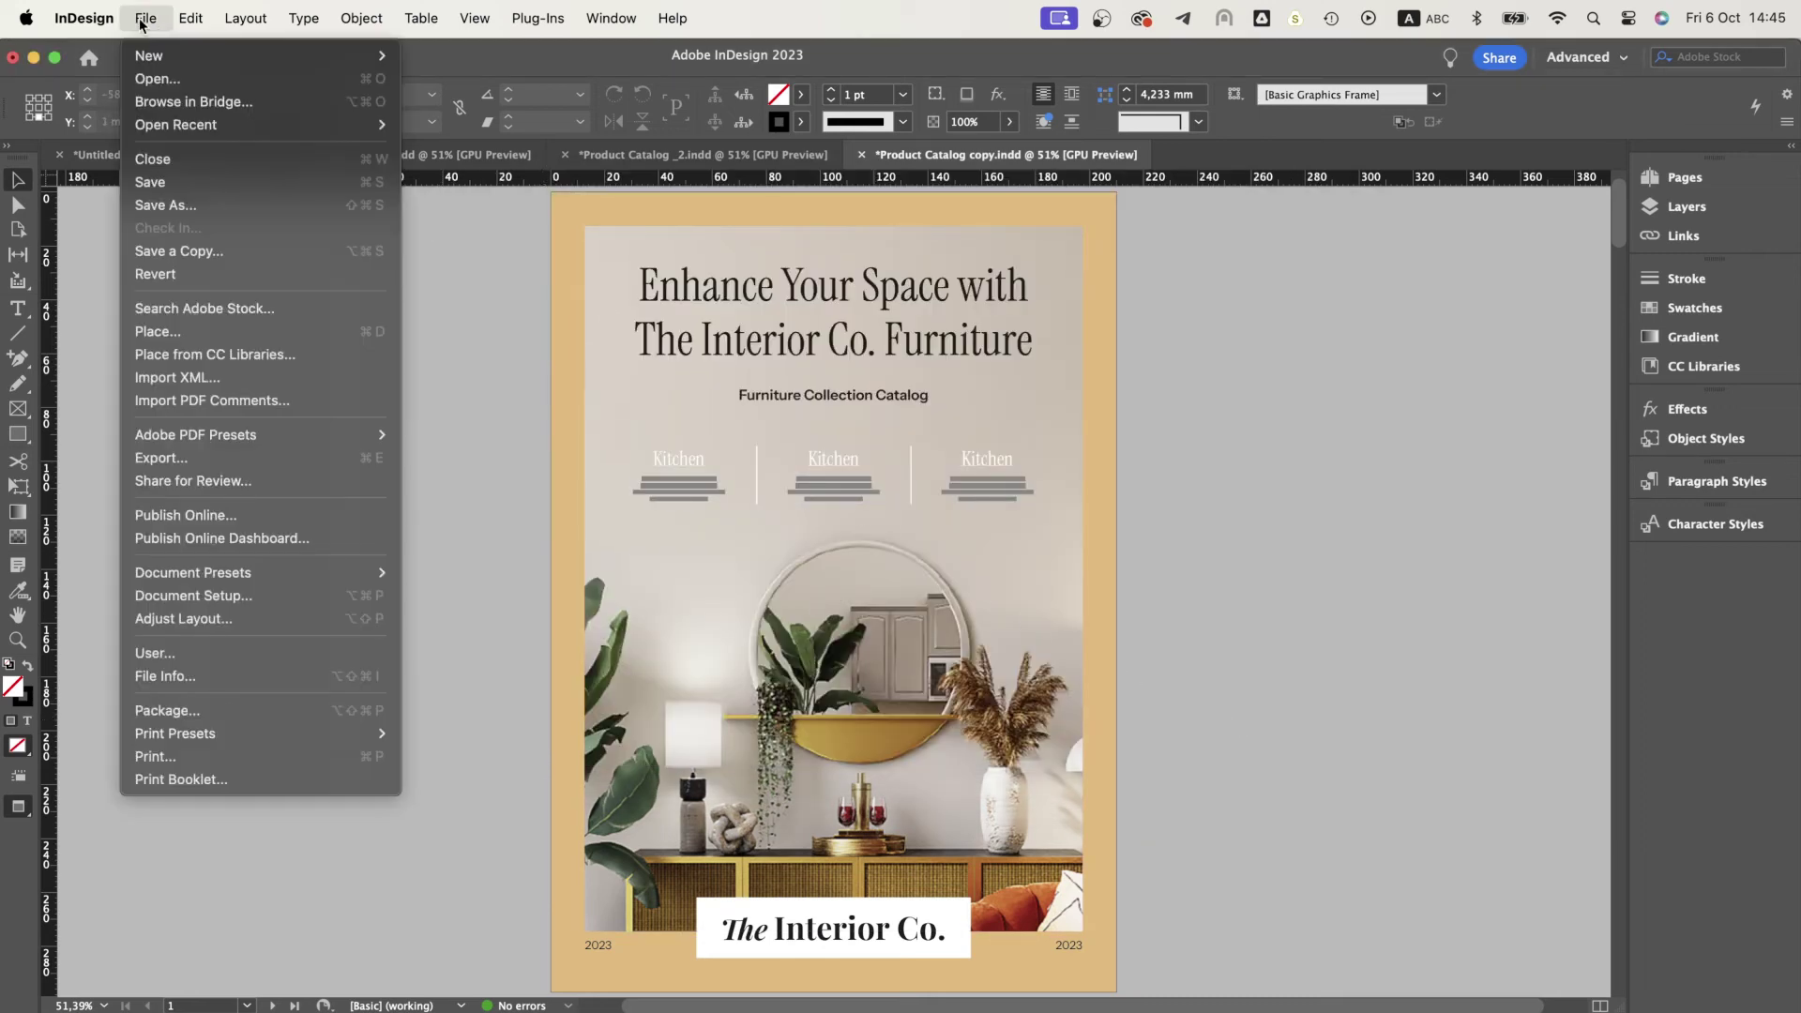
click(249, 458)
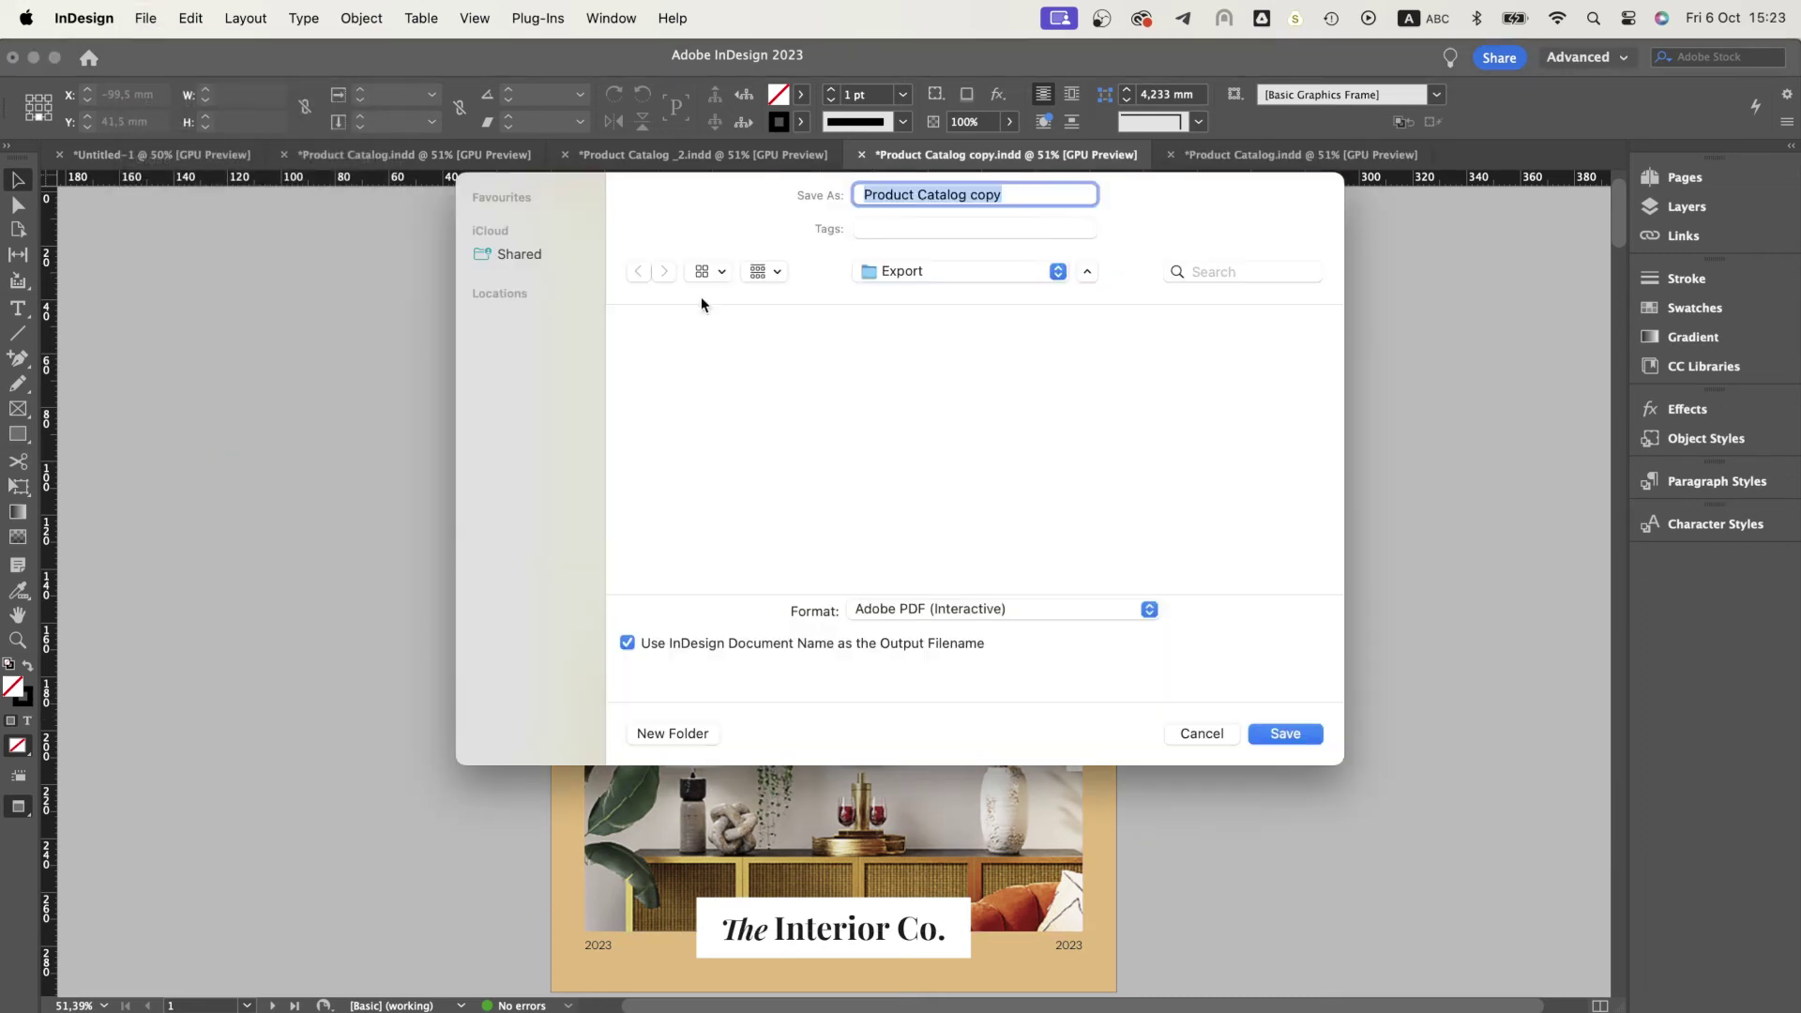
drag(1001, 195, 978, 197)
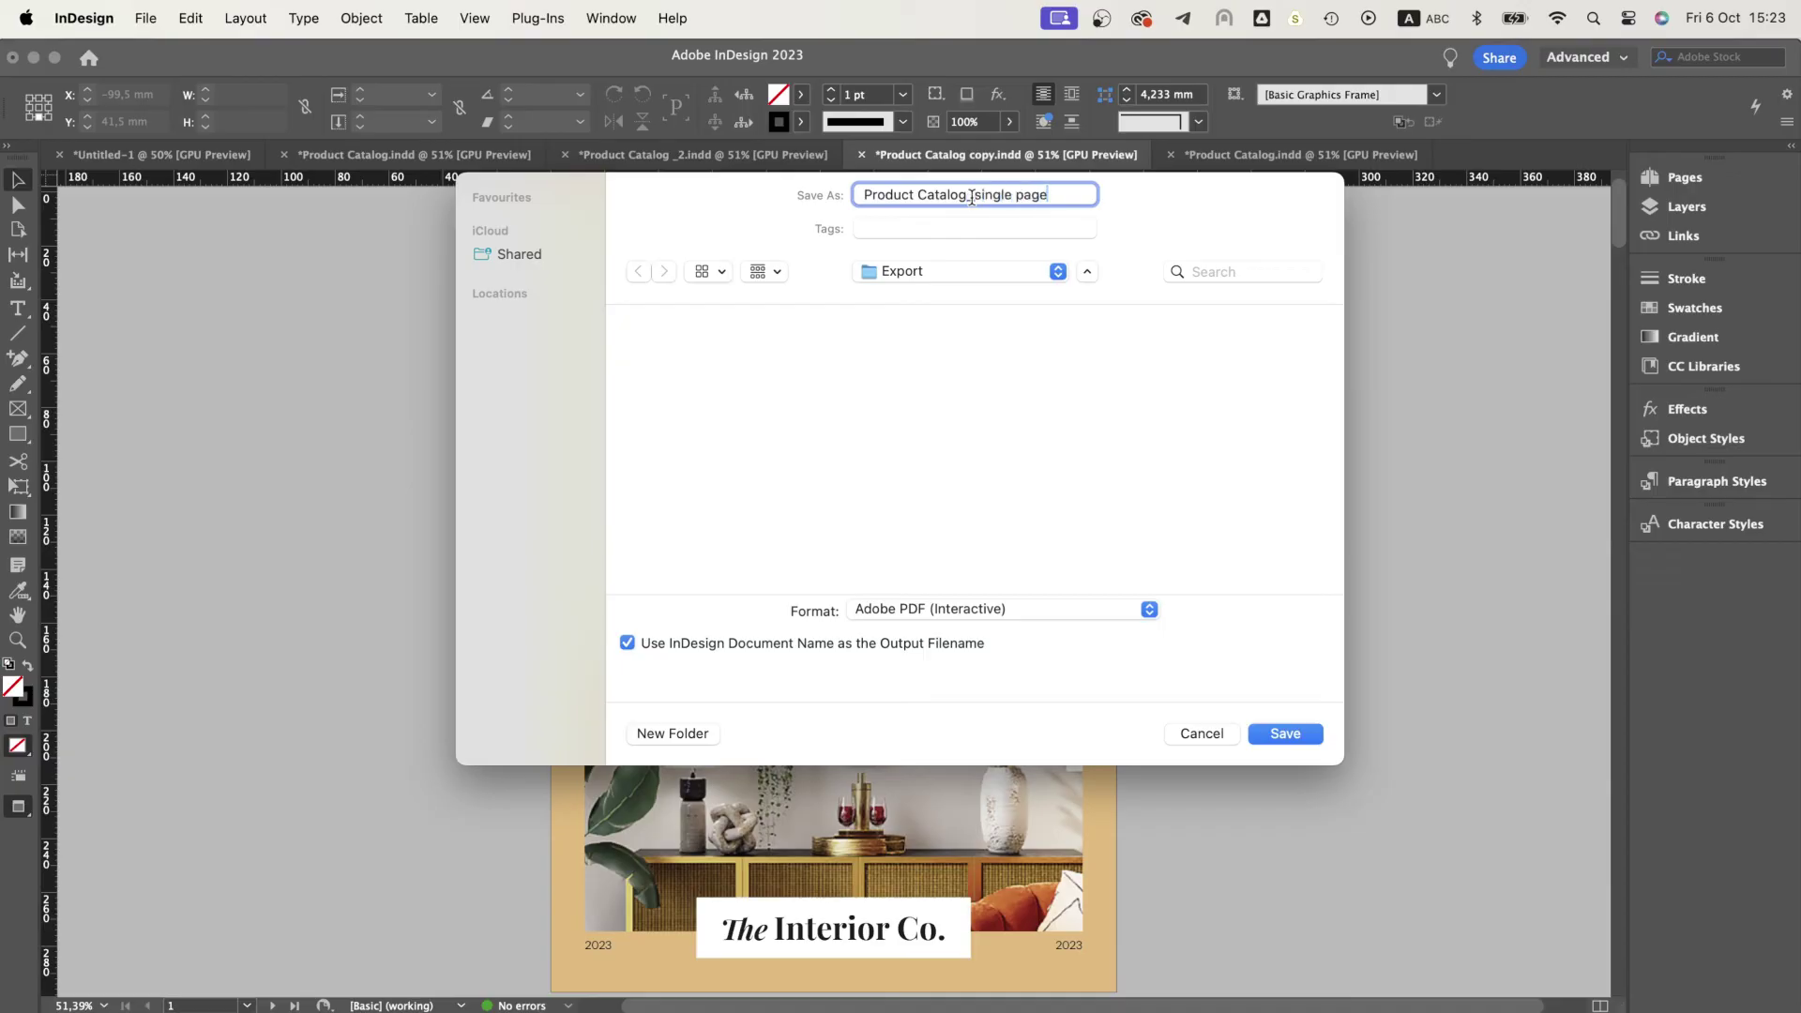
click(1041, 611)
click(989, 609)
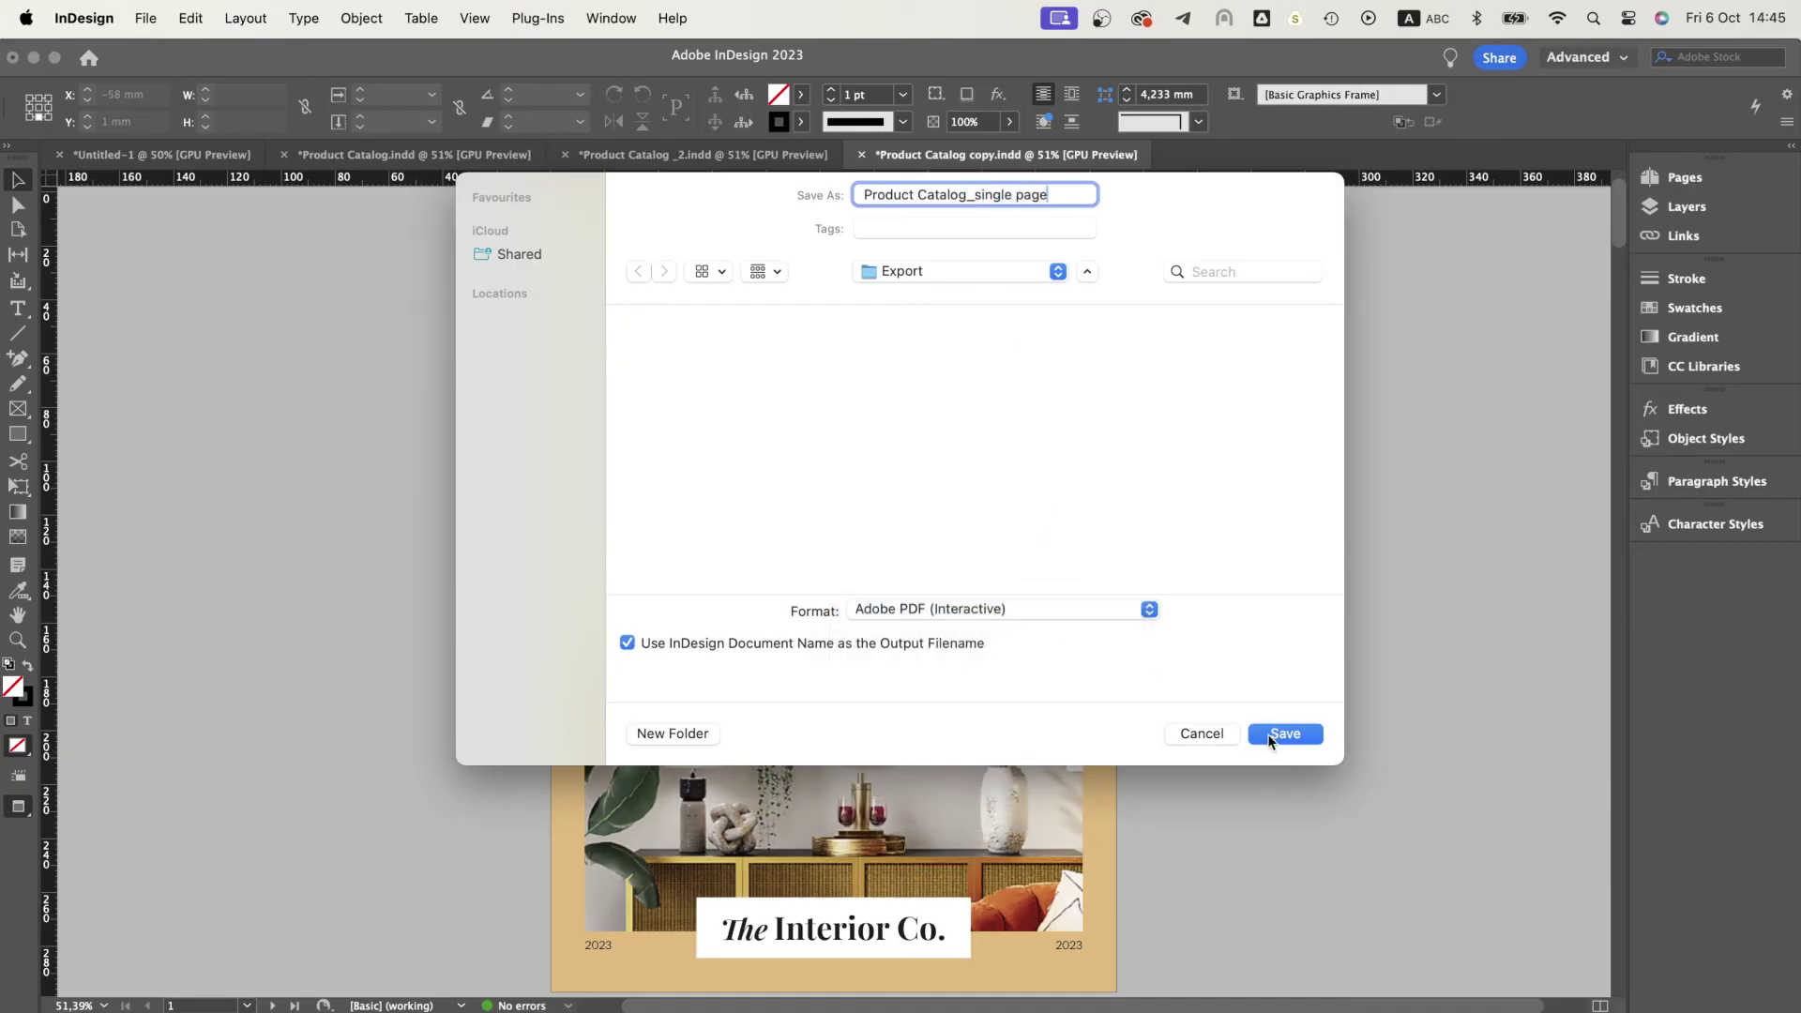
click(1271, 733)
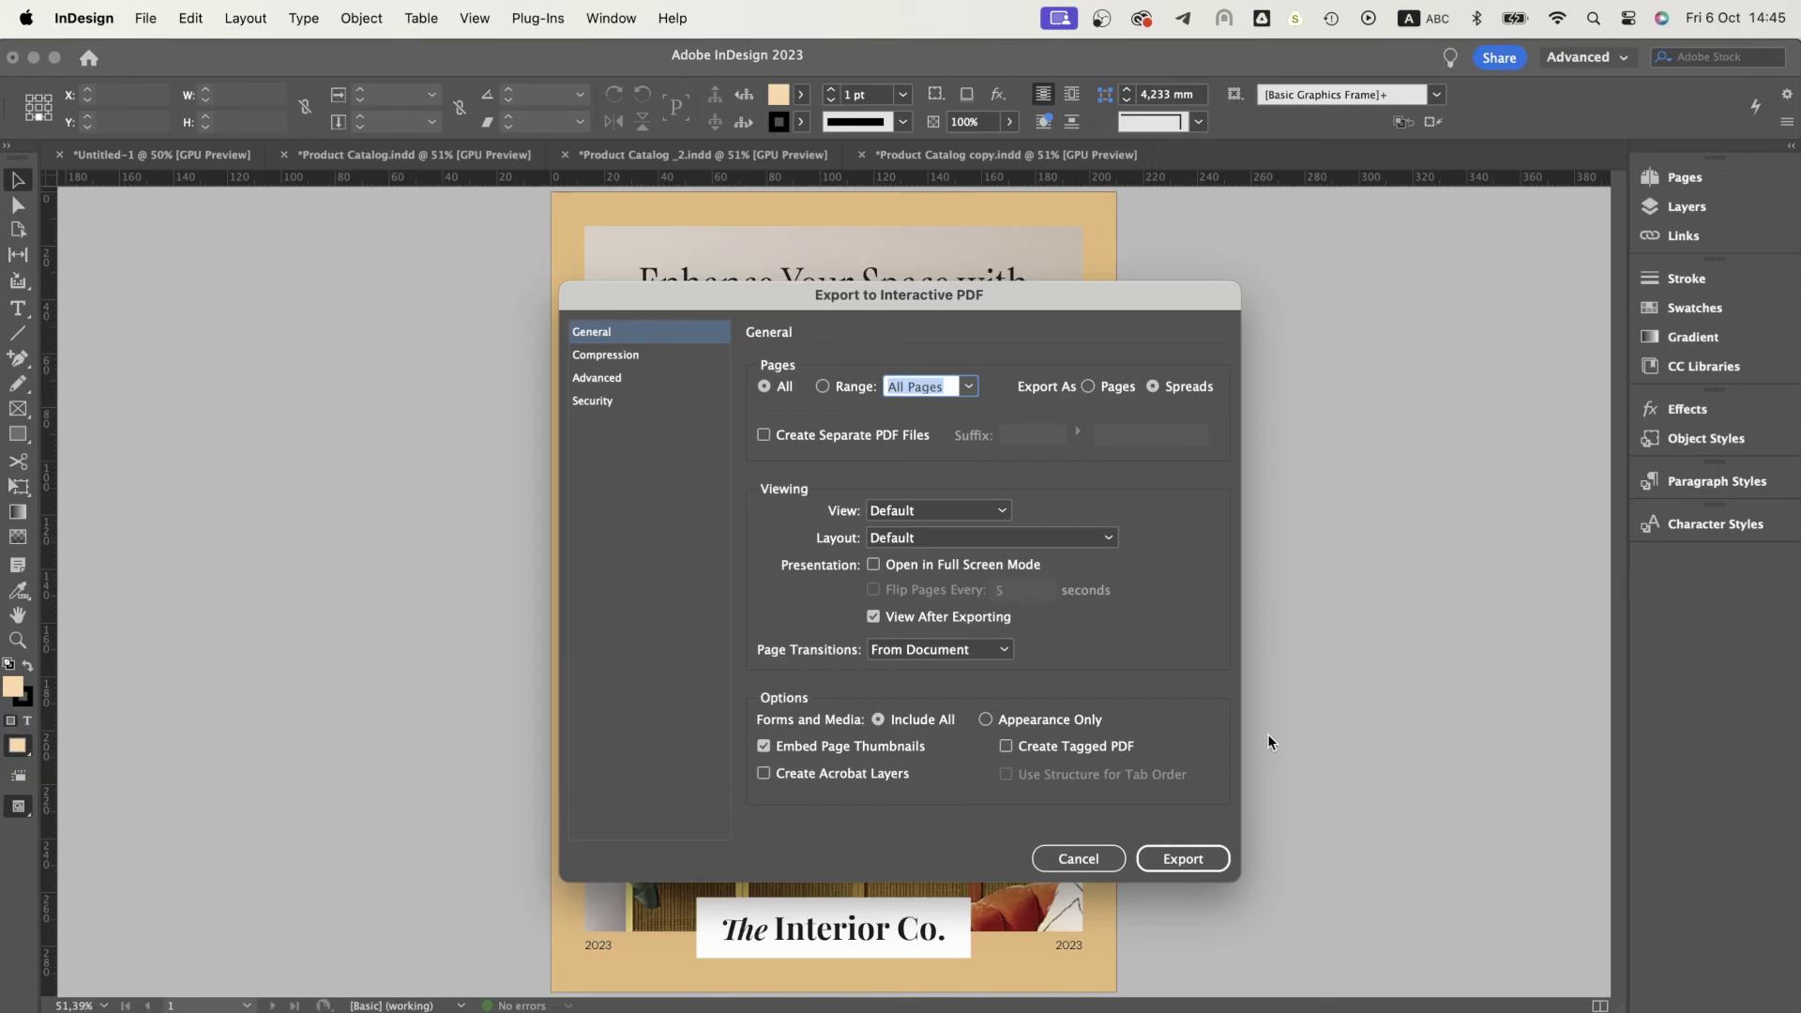
click(1183, 859)
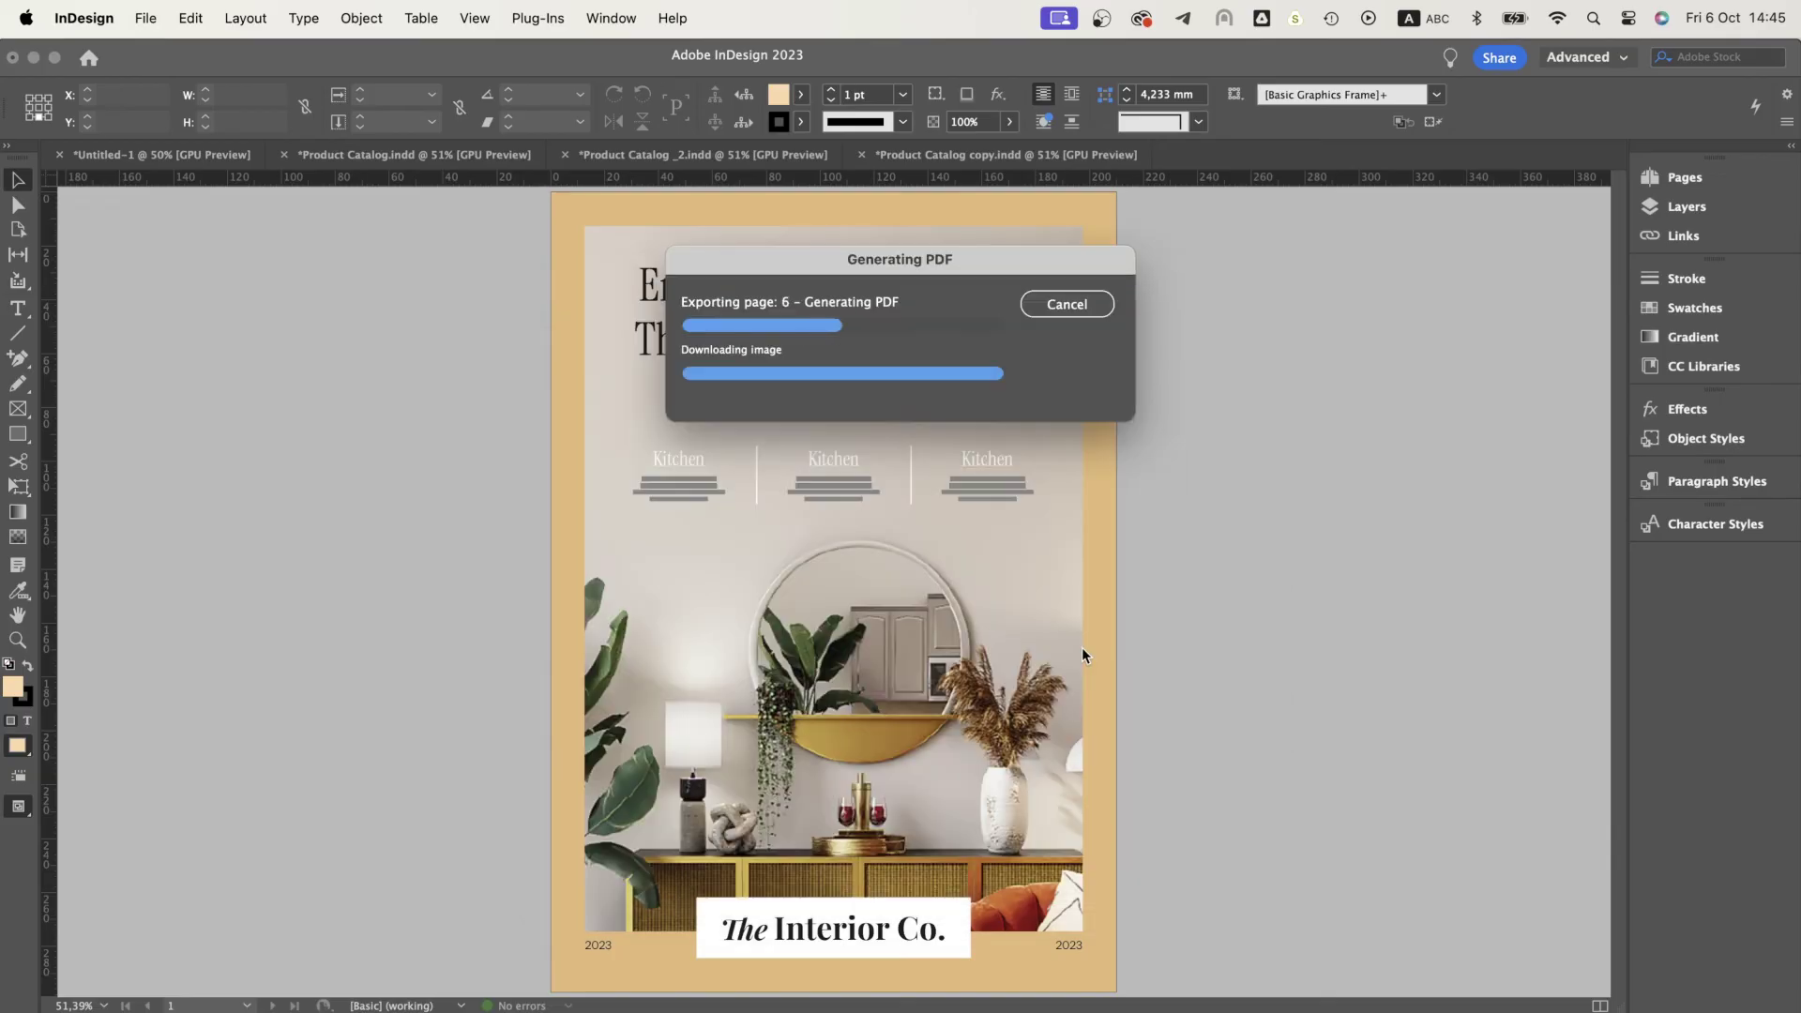